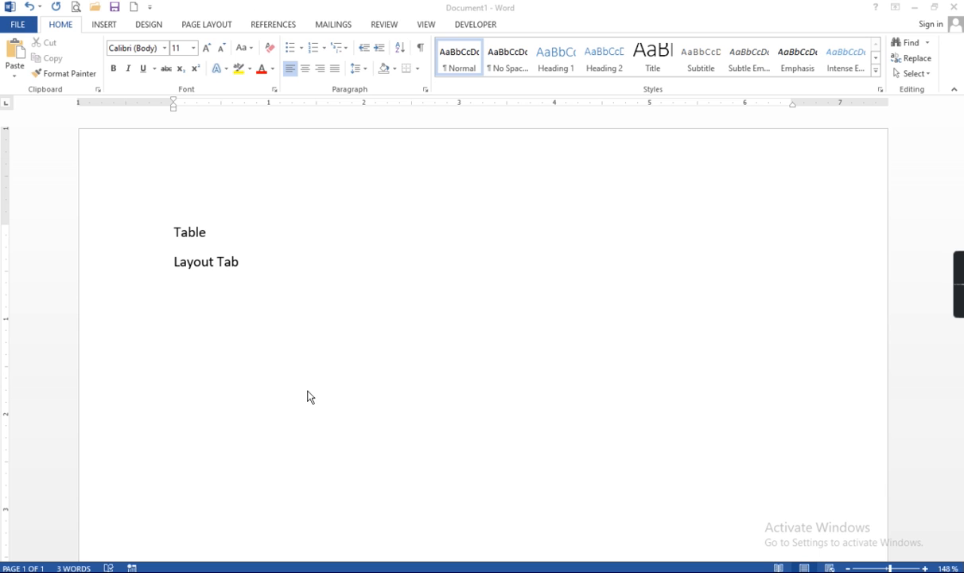
Insert a table with 5 columns and 5 rows below the "Layout Tab" line.
{"action": "left_click", "coordinate": [103, 25]}
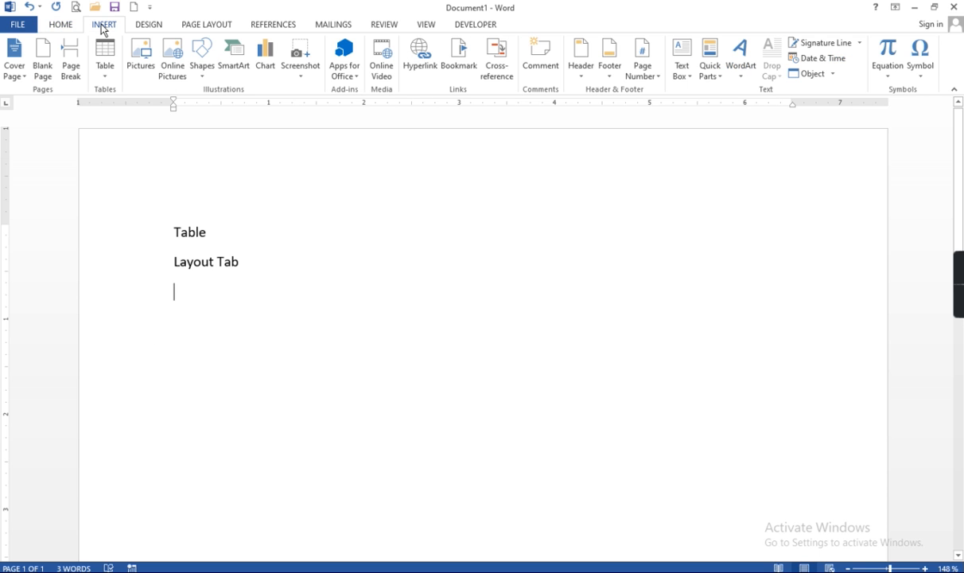
{"action": "left_click", "coordinate": [105, 77]}
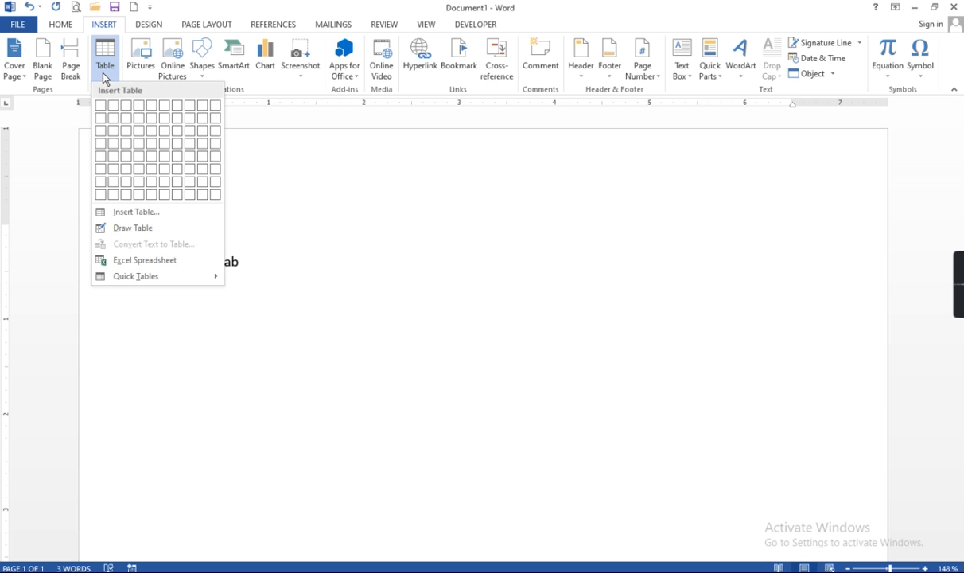
{"action": "left_click", "coordinate": [145, 215]}
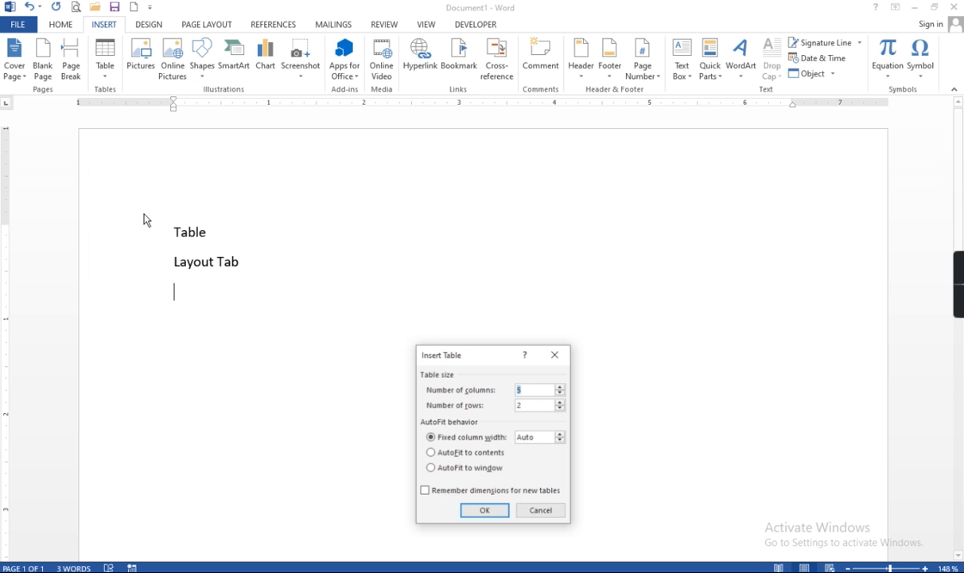
{"action": "left_click", "coordinate": [560, 401]}
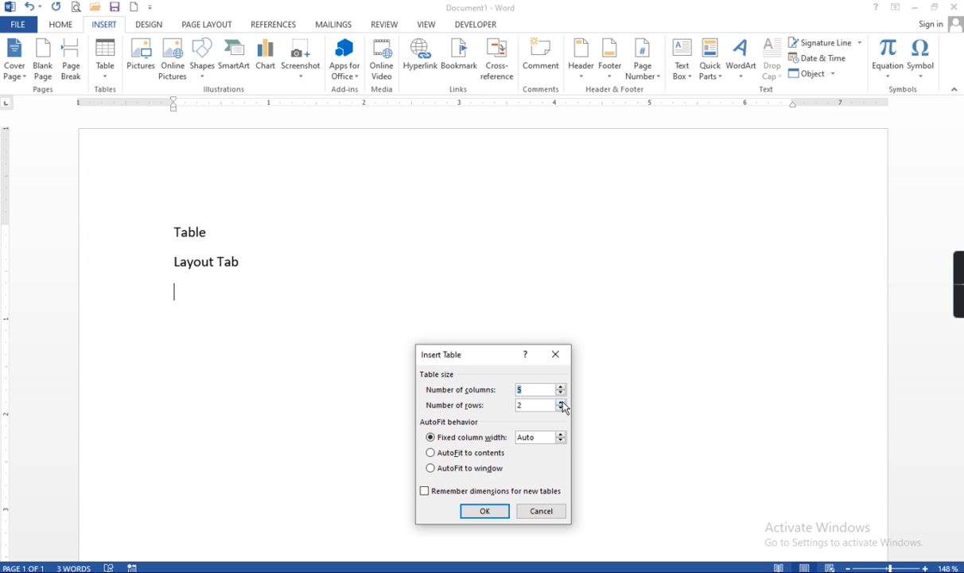
{"action": "left_click", "coordinate": [493, 510]}
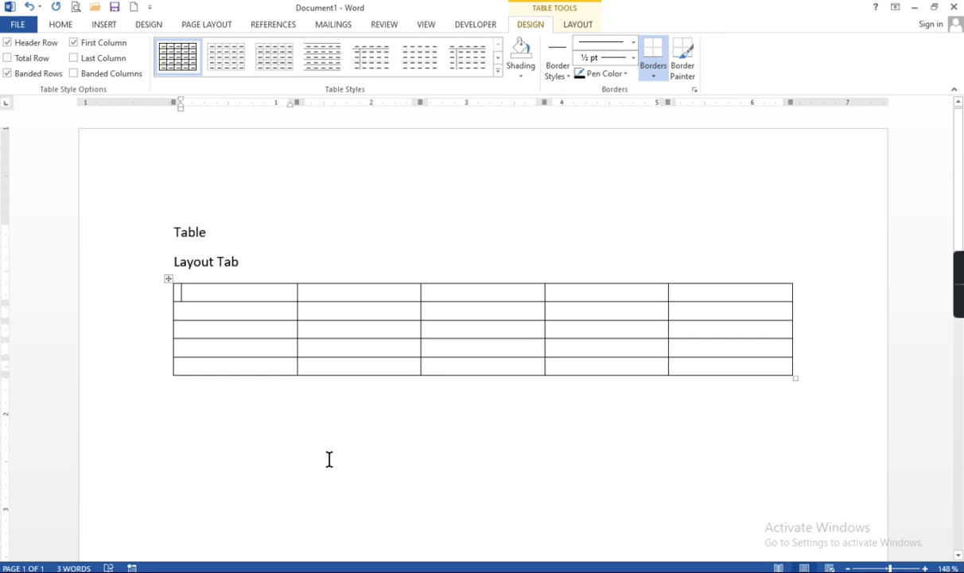
Fill the table's header row with rno, name, age, city and Contact no.
{"action": "type", "text": "r"}
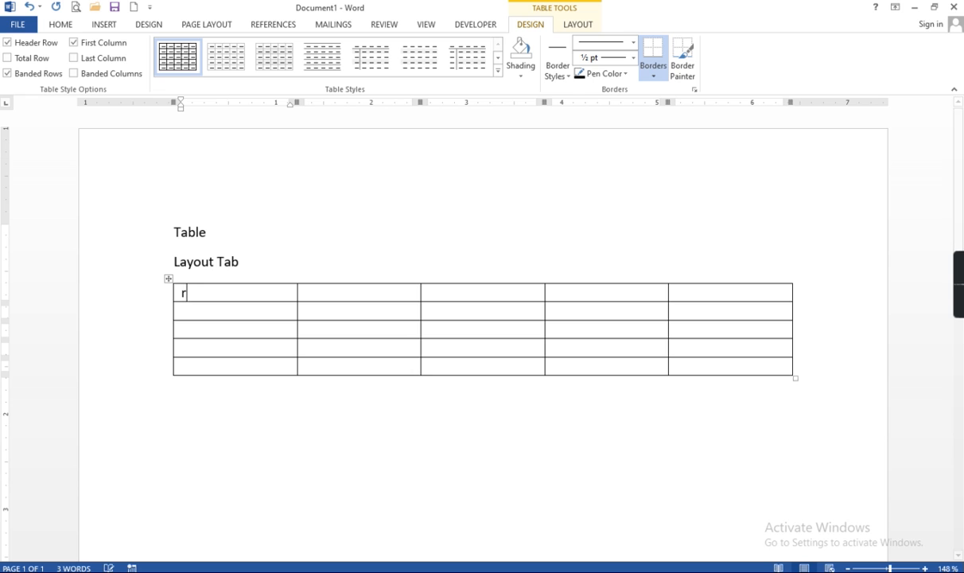
{"action": "type", "text": "no"}
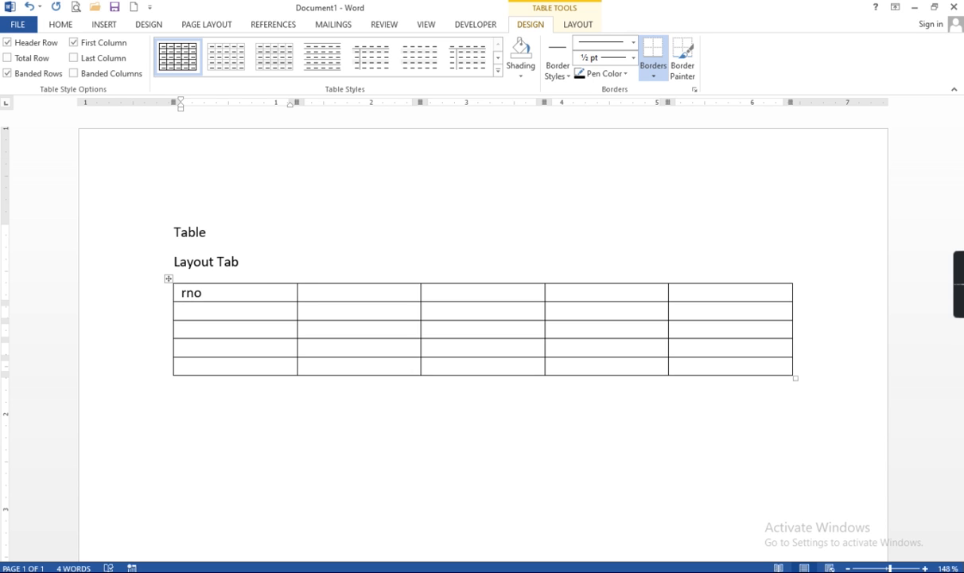
{"action": "key", "text": "Tab"}
{"action": "type", "text": "name"}
{"action": "key", "text": "Tab"}
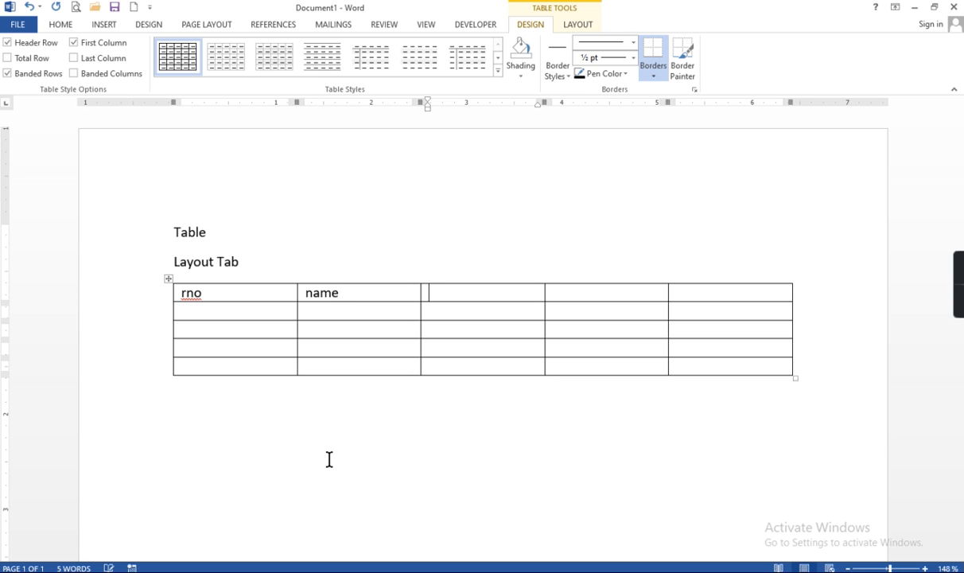
{"action": "type", "text": "age"}
{"action": "key", "text": "Tab"}
{"action": "type", "text": "a"}
{"action": "key", "text": "BackSpace"}
{"action": "type", "text": "city"}
{"action": "key", "text": "Tab"}
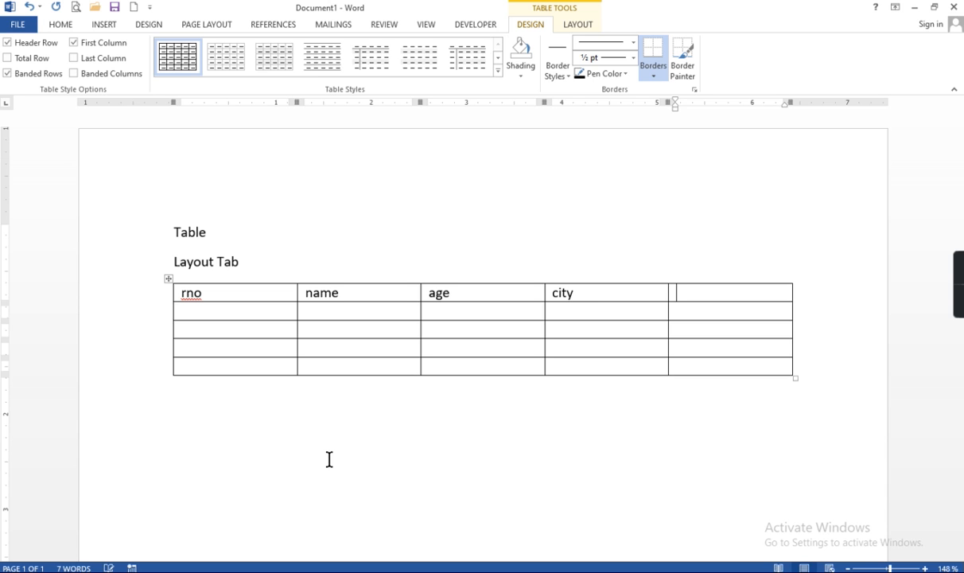
{"action": "type", "text": "contact no"}
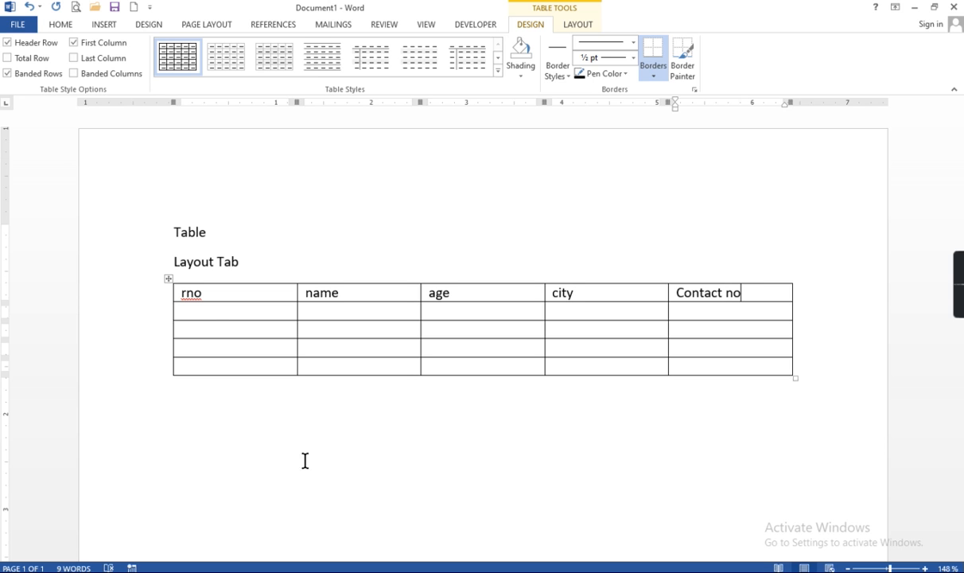
Number the four rows under the rno heading from 1 to 4.
{"action": "left_click", "coordinate": [200, 314]}
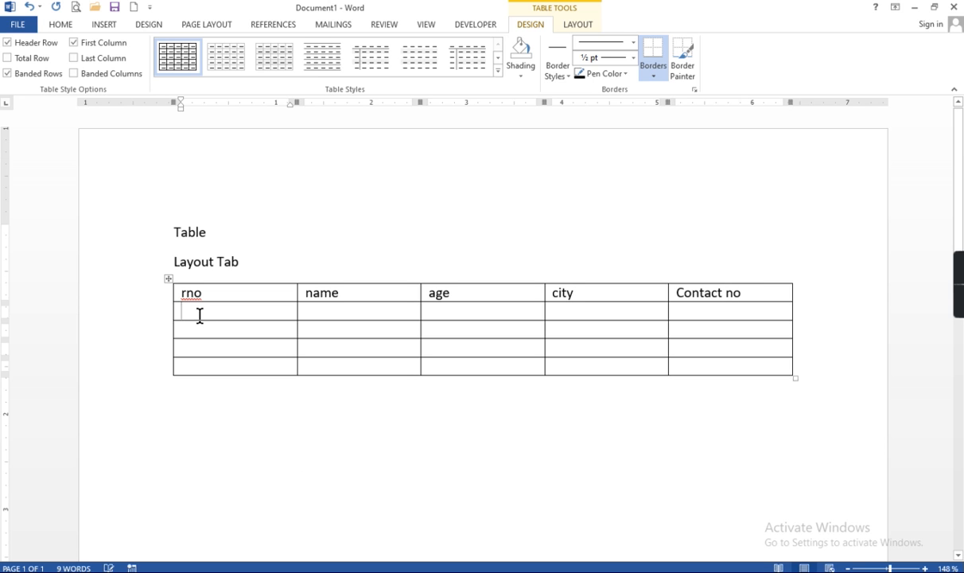
{"action": "type", "text": "1"}
{"action": "key", "text": "Down"}
{"action": "type", "text": "2"}
{"action": "key", "text": "Down"}
{"action": "type", "text": "3"}
{"action": "key", "text": "Down"}
{"action": "type", "text": "4"}
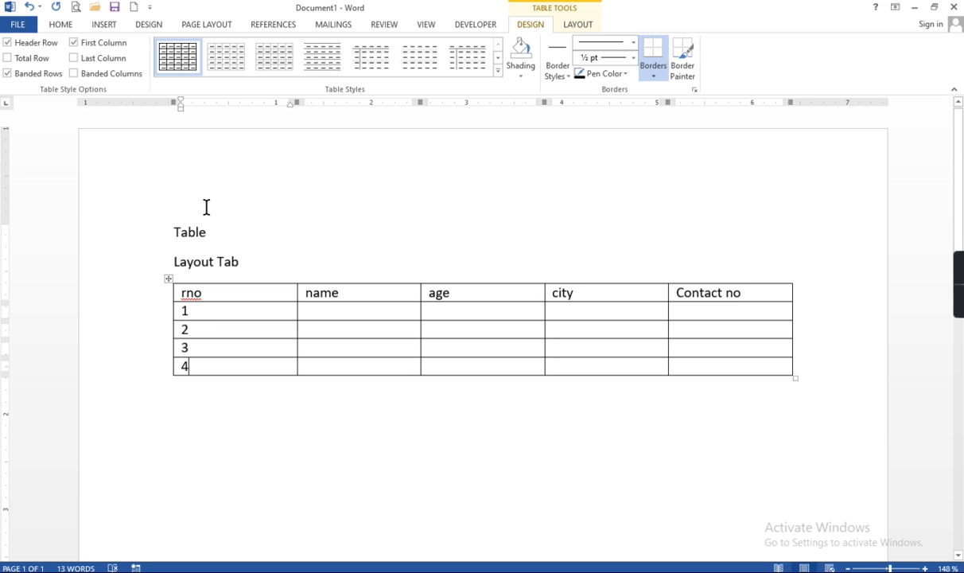
Insert an empty row below the row numbered 4 and undo the insertion.
{"action": "left_click", "coordinate": [570, 30]}
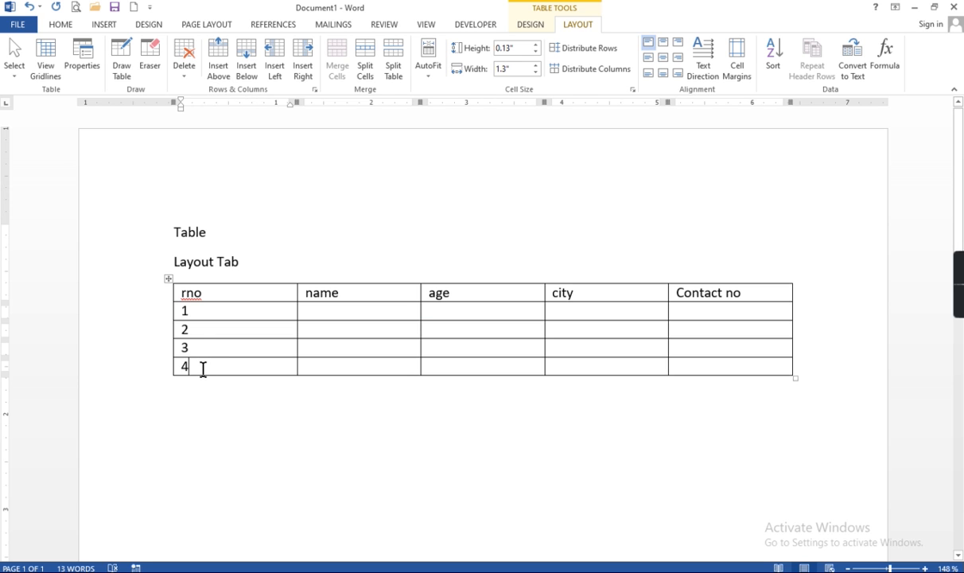
{"action": "left_click", "coordinate": [246, 70]}
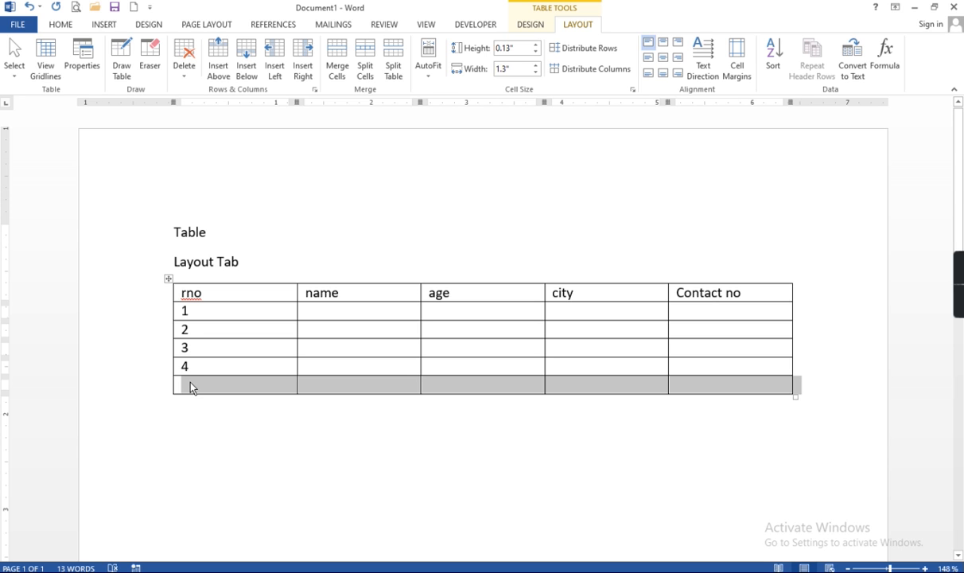
{"action": "key", "text": "ctrl+z"}
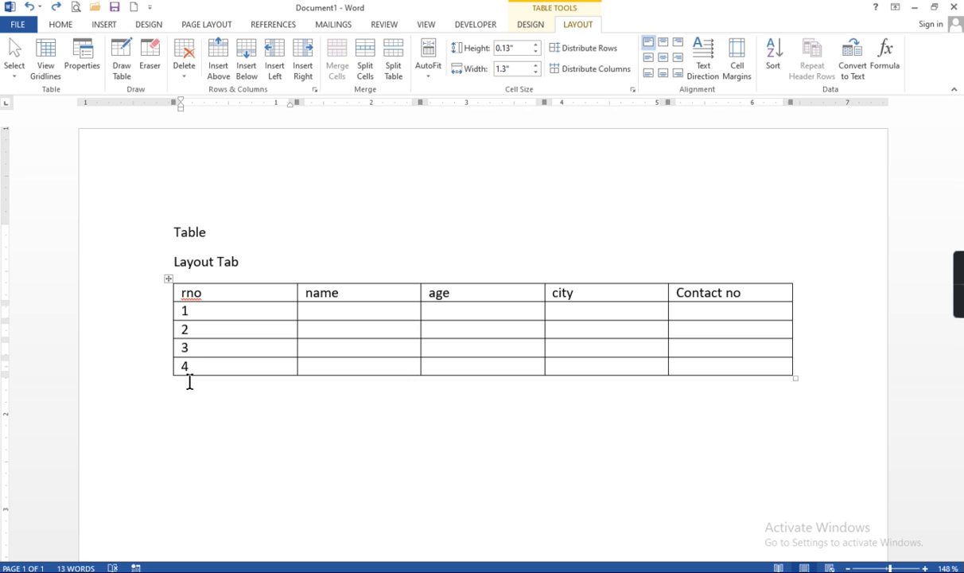
Try adding a blank row directly at the table's bottom border, and undo it.
{"action": "mouse_move", "coordinate": [167, 359]}
{"action": "mouse_move", "coordinate": [168, 379]}
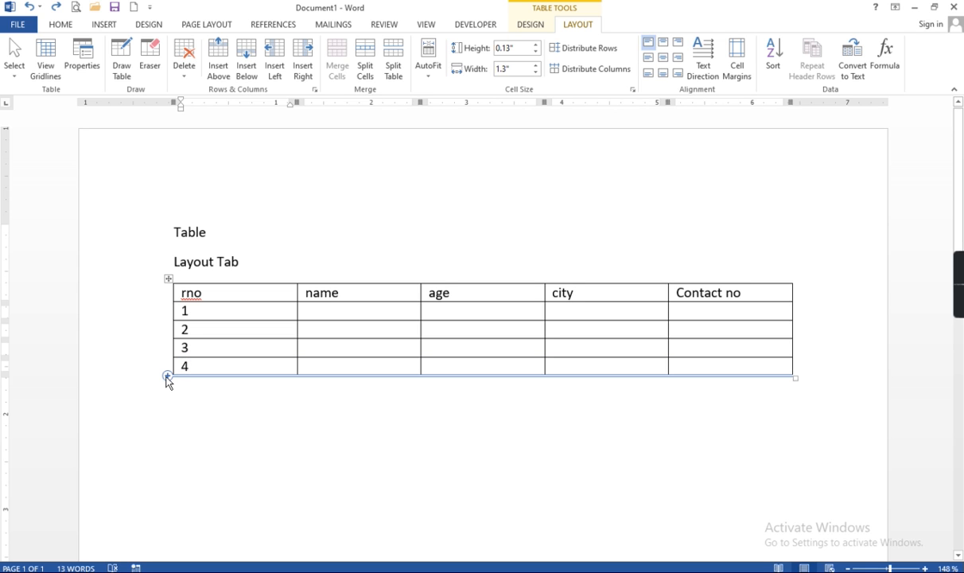
{"action": "left_click", "coordinate": [167, 377]}
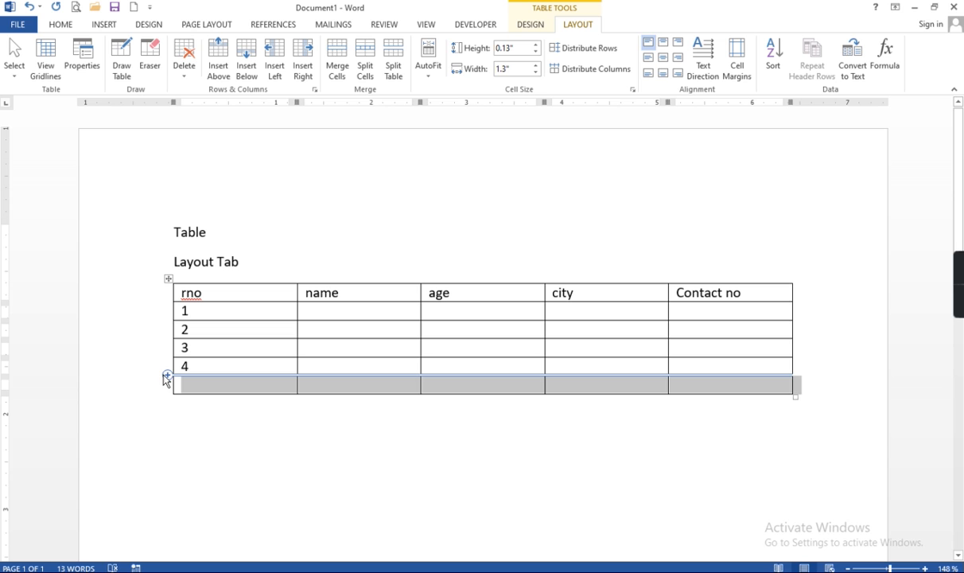
{"action": "key", "text": "ctrl+z"}
Advance cell by cell past the end of row 4 to append a new row, and undo that row.
{"action": "left_click", "coordinate": [364, 369]}
{"action": "key", "text": "Tab"}
{"action": "key", "text": "Tab"}
{"action": "key", "text": "Tab"}
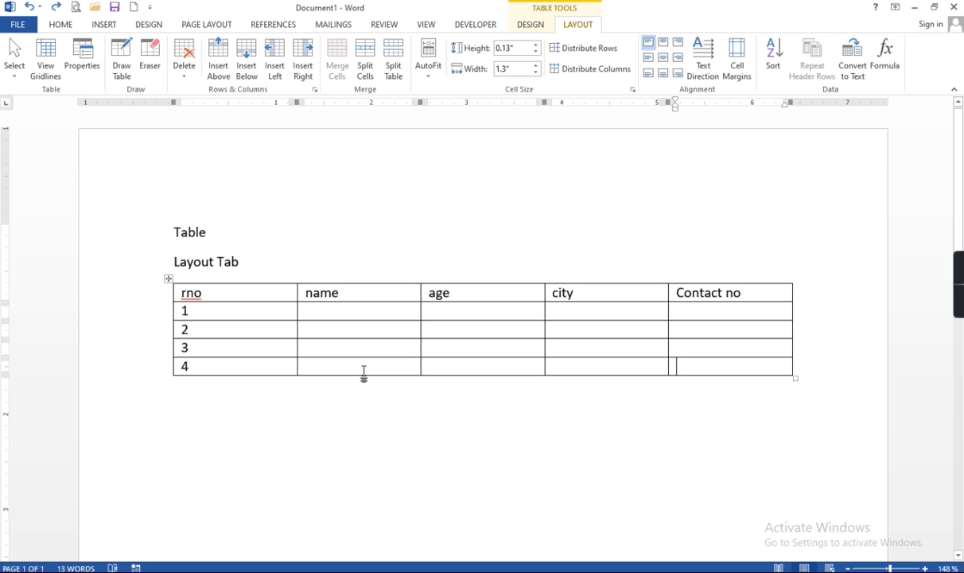
{"action": "key", "text": "Tab"}
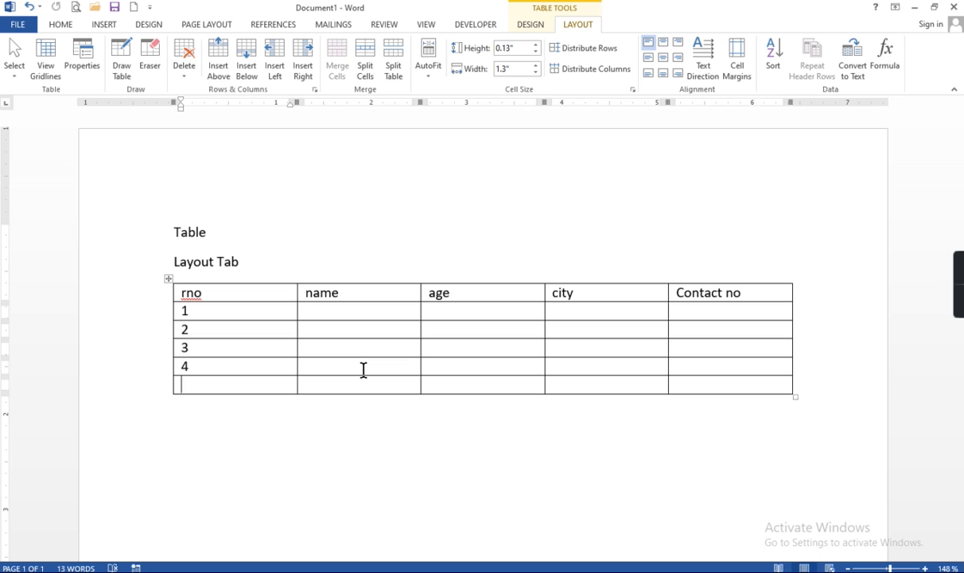
{"action": "key", "text": "ctrl+z"}
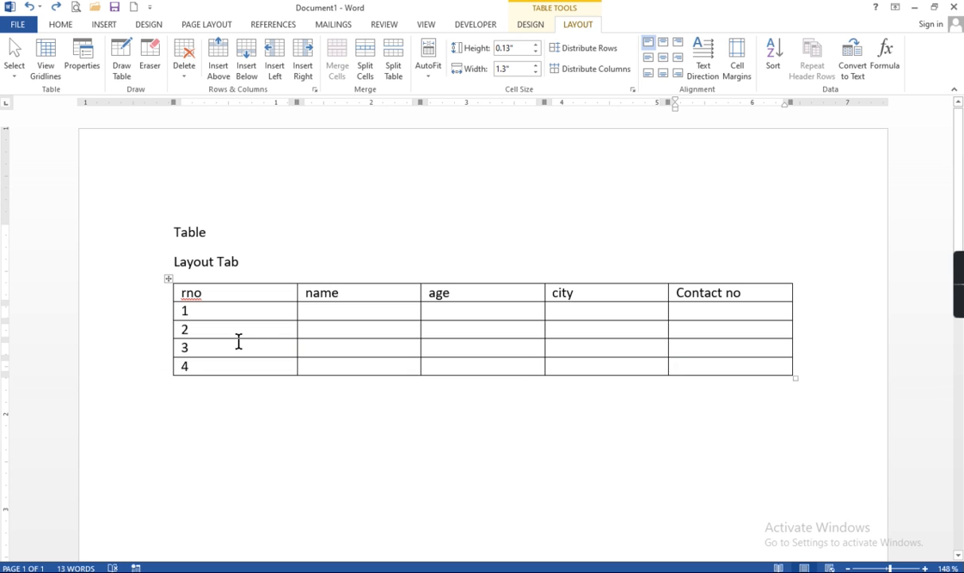
Add a row at the end of the table and enter 5 in its rno cell.
{"action": "left_click", "coordinate": [168, 375]}
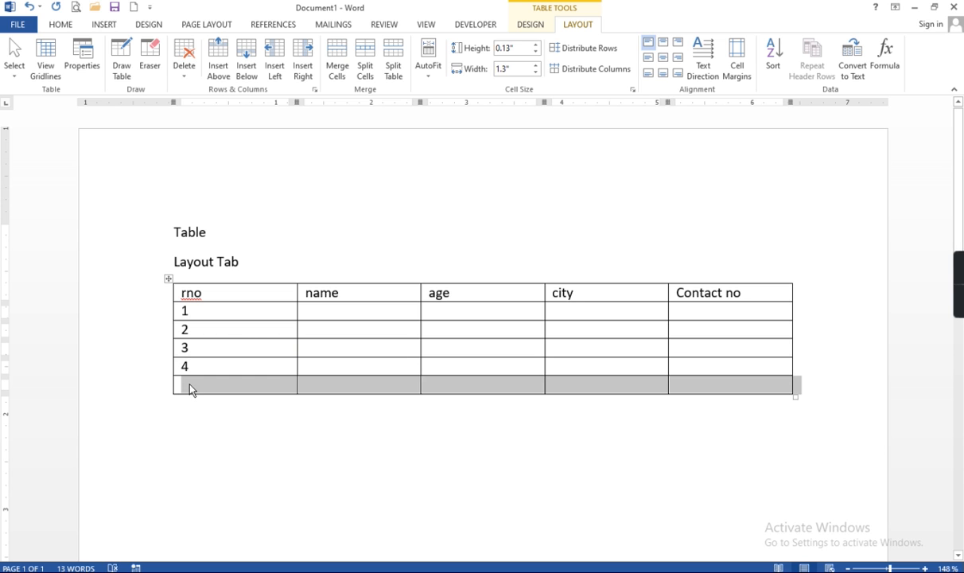
{"action": "left_click", "coordinate": [187, 384]}
{"action": "type", "text": "5"}
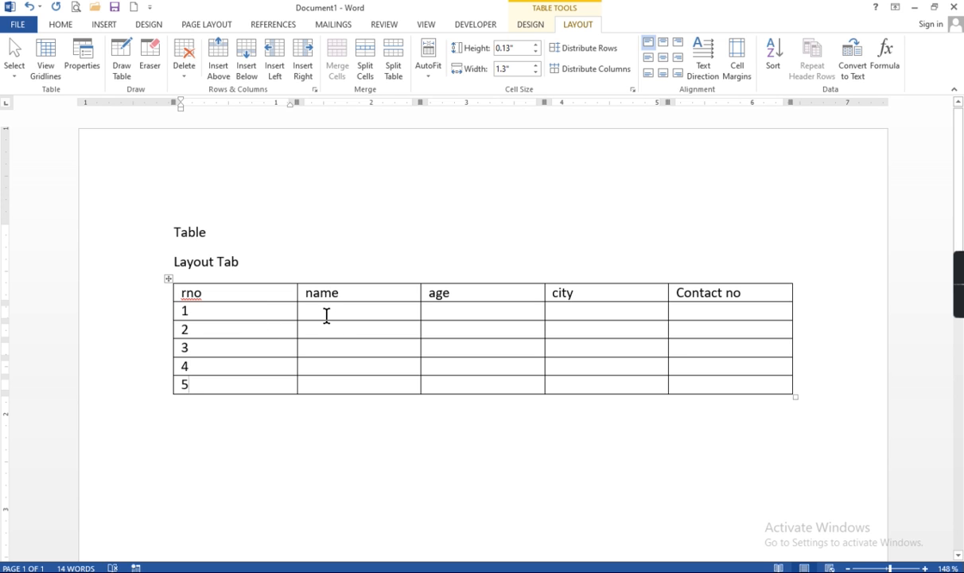
Insert an empty column to the left of the age column and remove it again.
{"action": "left_click", "coordinate": [429, 292]}
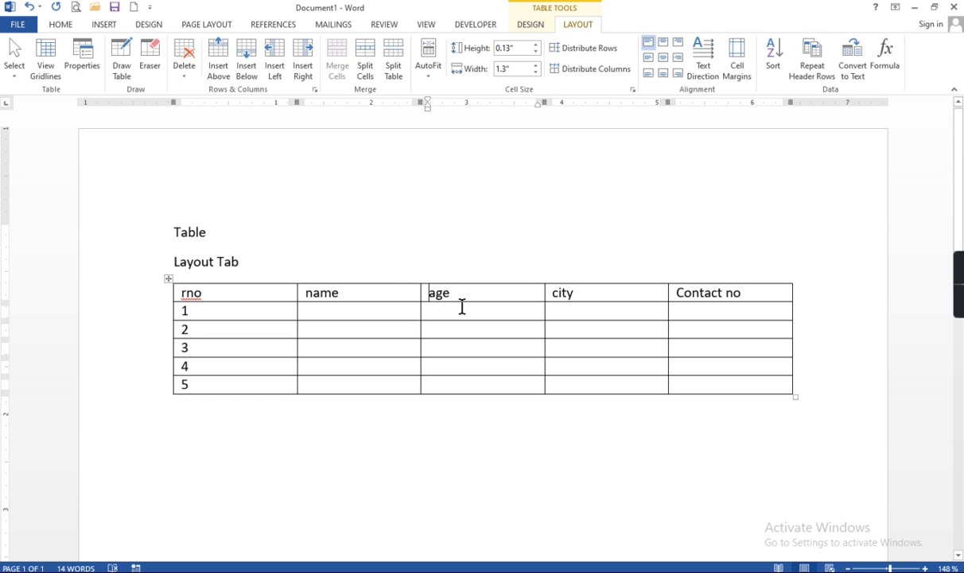
{"action": "left_click", "coordinate": [433, 293]}
{"action": "left_click", "coordinate": [275, 70]}
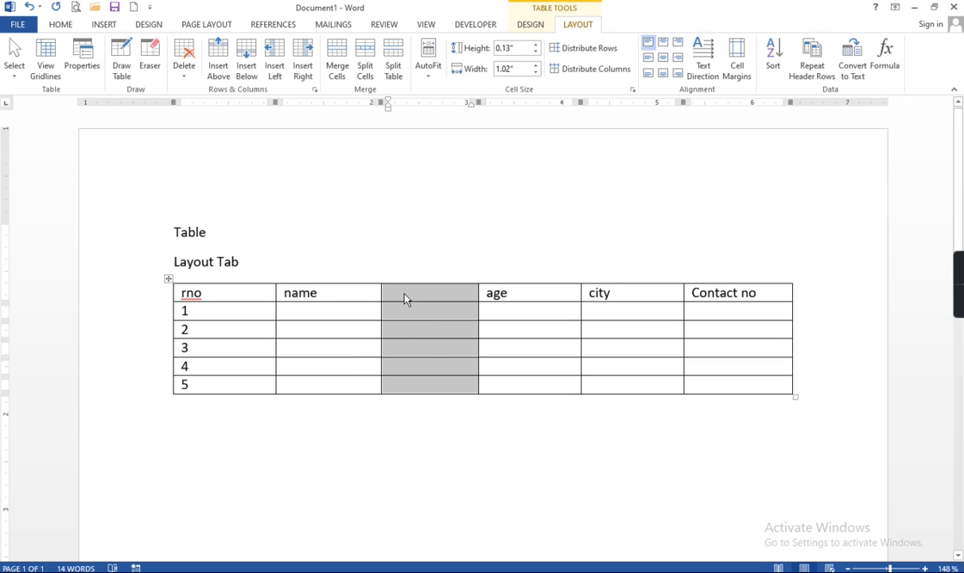
{"action": "key", "text": "BackSpace"}
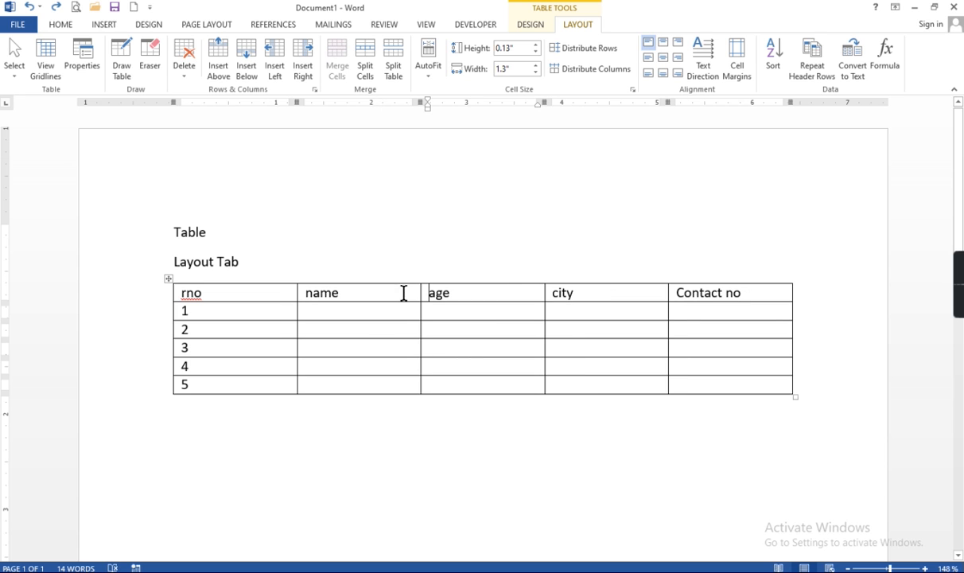
Insert a column between name and age and give it the heading F-name.
{"action": "mouse_move", "coordinate": [422, 281]}
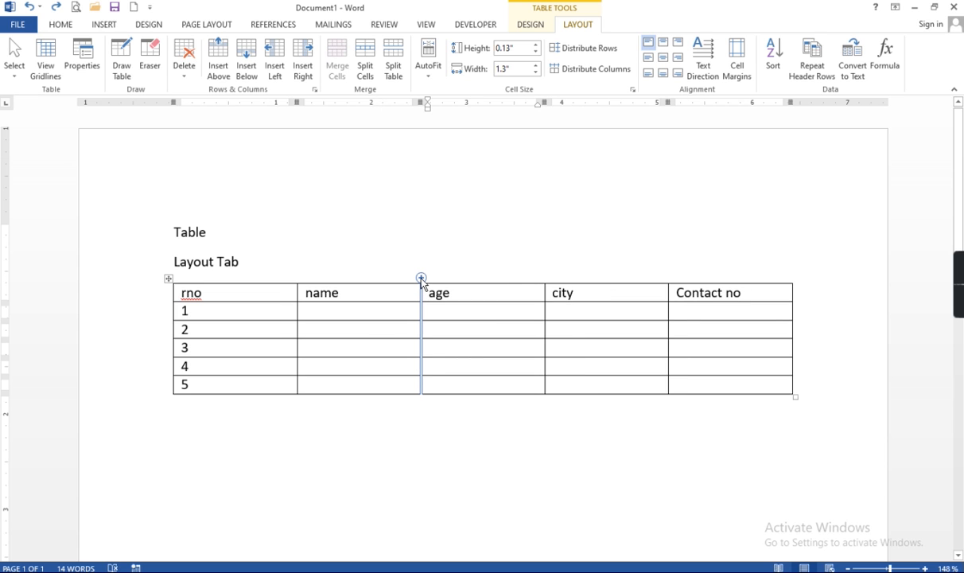
{"action": "mouse_move", "coordinate": [545, 283]}
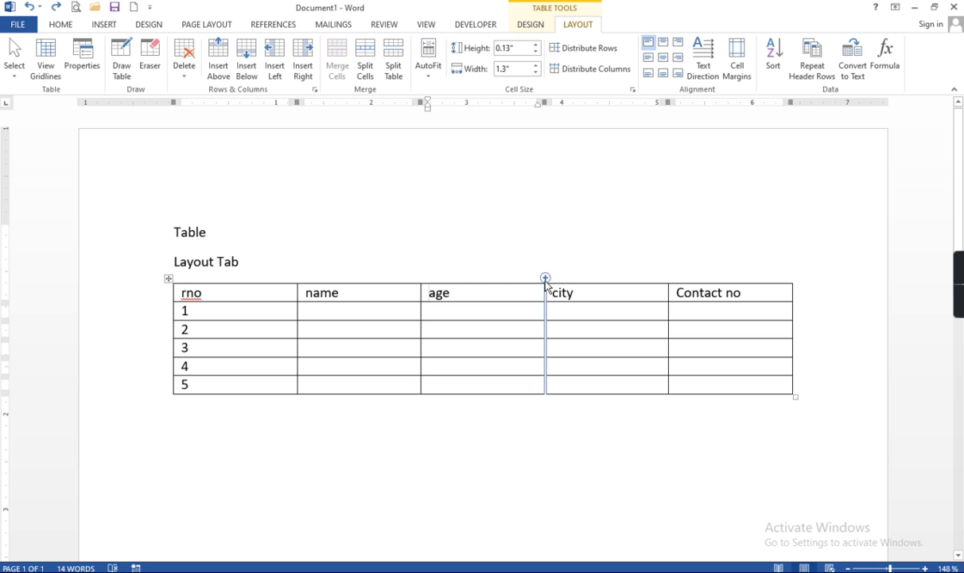
{"action": "left_click", "coordinate": [422, 279]}
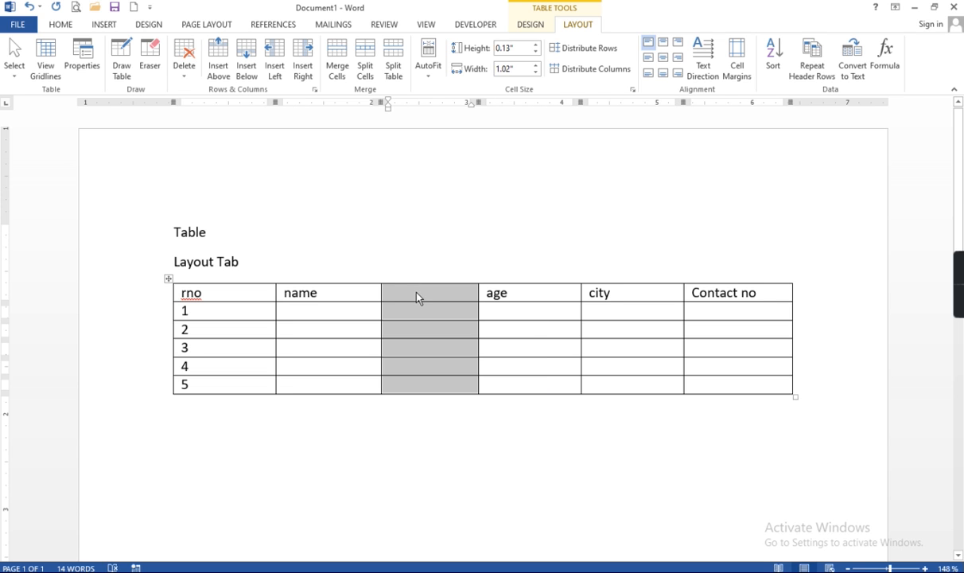
{"action": "left_click", "coordinate": [417, 297]}
{"action": "type", "text": "F-name"}
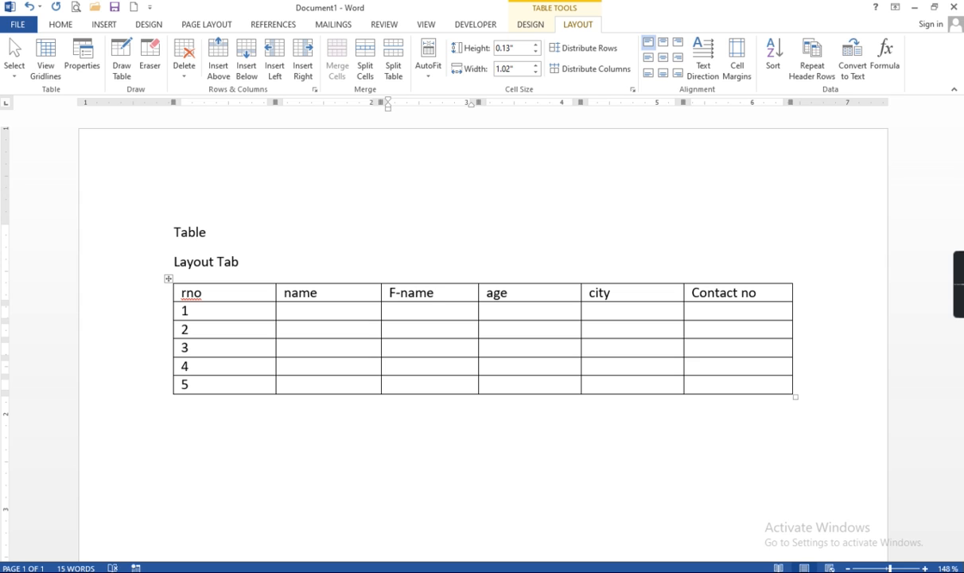
Delete the table row numbered 2 and undo the deletion.
{"action": "left_click", "coordinate": [304, 313]}
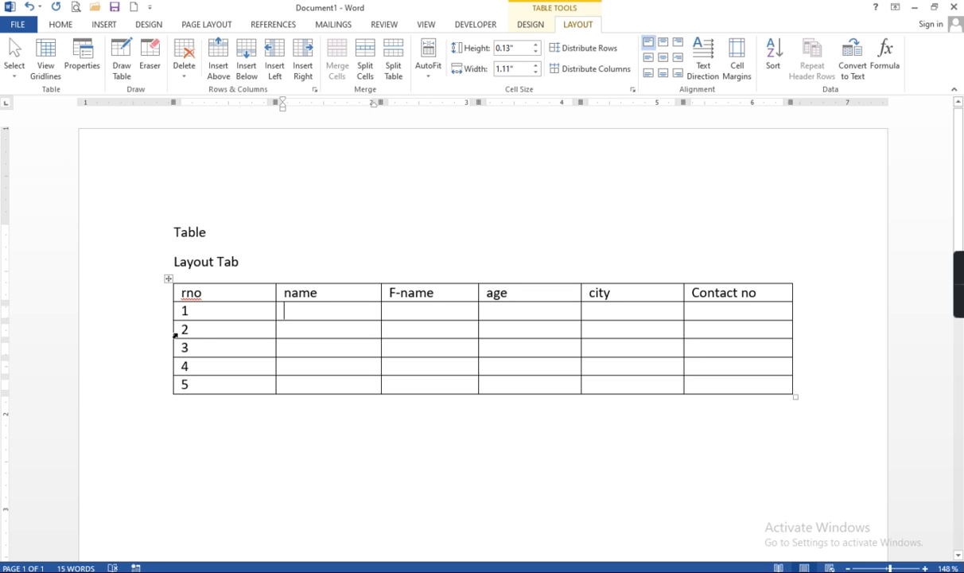
{"action": "left_click", "coordinate": [201, 327]}
{"action": "left_click", "coordinate": [184, 76]}
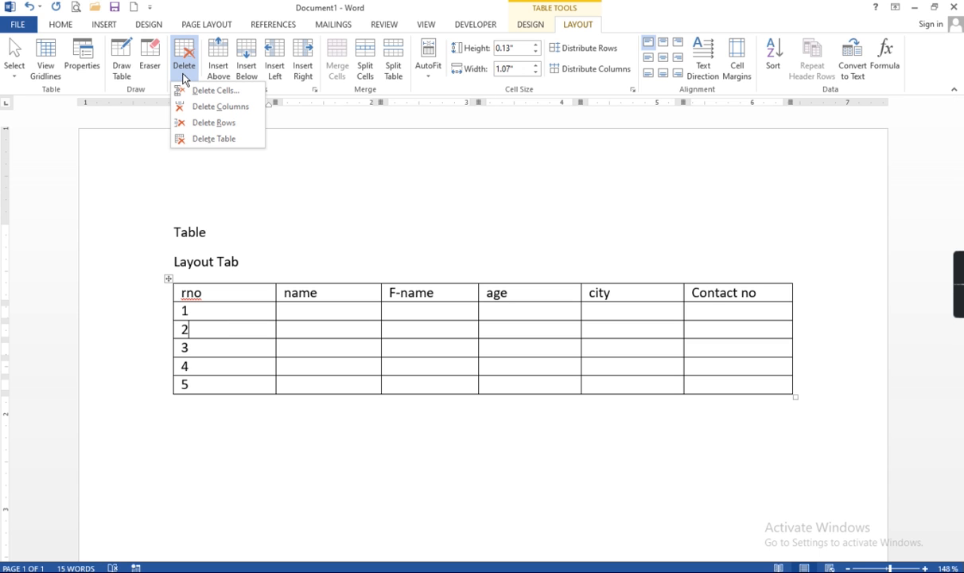
{"action": "left_click", "coordinate": [209, 126]}
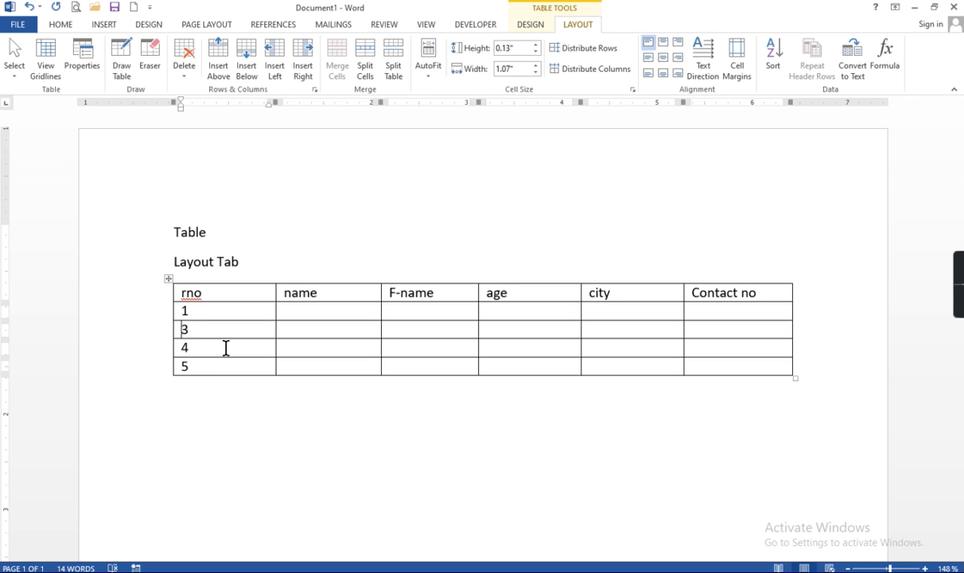
{"action": "key", "text": "ctrl+z"}
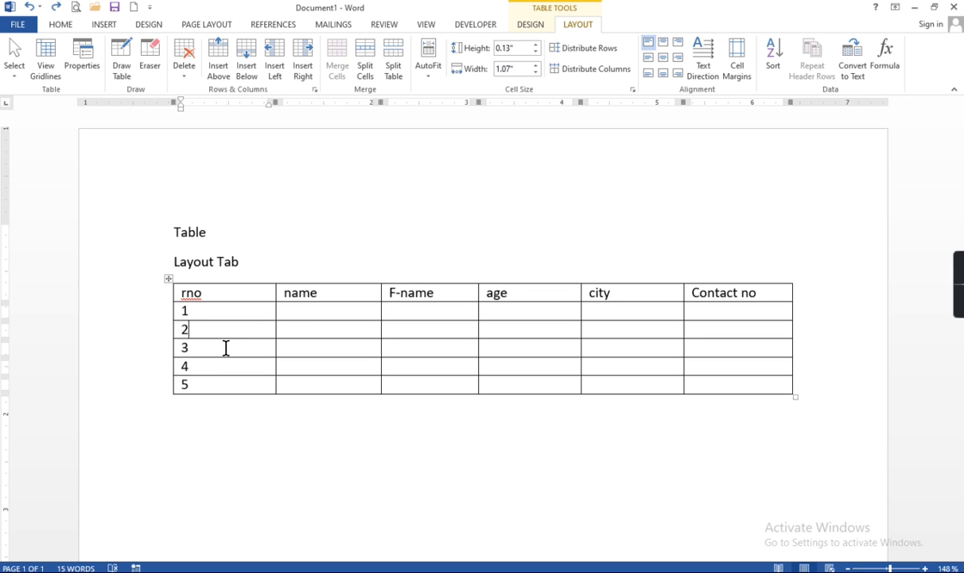
Delete the F-name column from the table.
{"action": "left_click", "coordinate": [325, 313]}
{"action": "left_click", "coordinate": [403, 312]}
{"action": "left_click", "coordinate": [182, 70]}
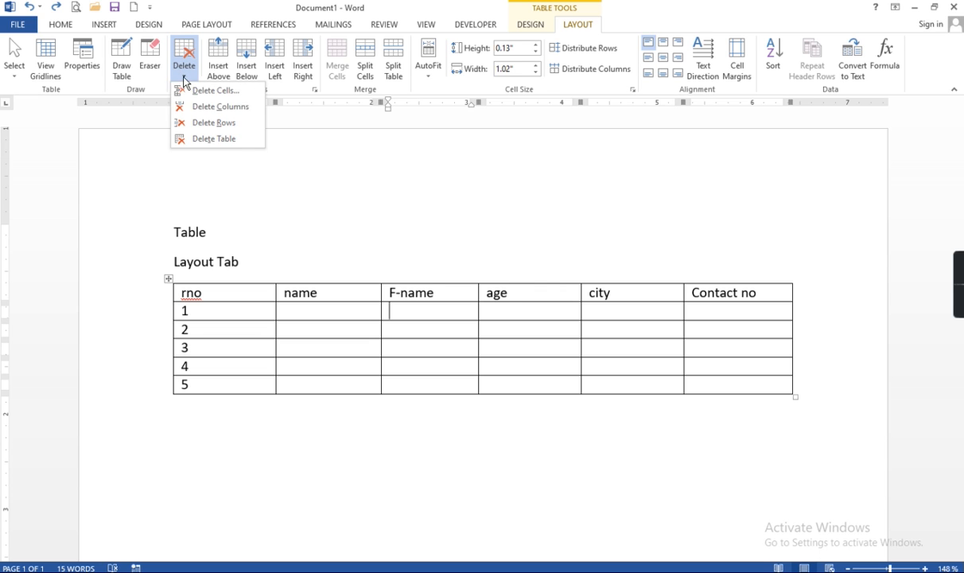
{"action": "left_click", "coordinate": [205, 110]}
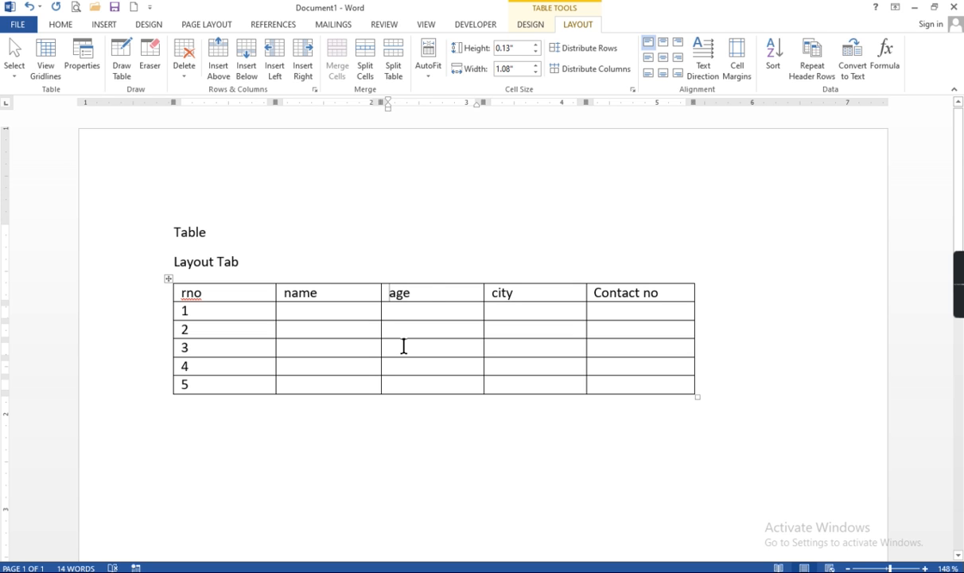
Undo the deletion of the F-name column.
{"action": "key", "text": "ctrl+z"}
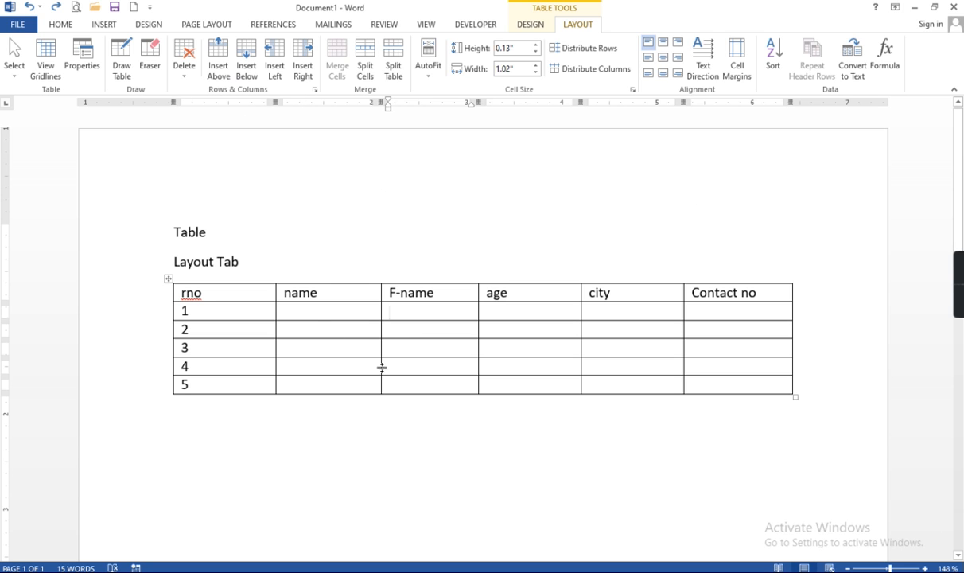
Delete the entire table and undo the deletion.
{"action": "left_click", "coordinate": [254, 309]}
{"action": "left_click", "coordinate": [184, 74]}
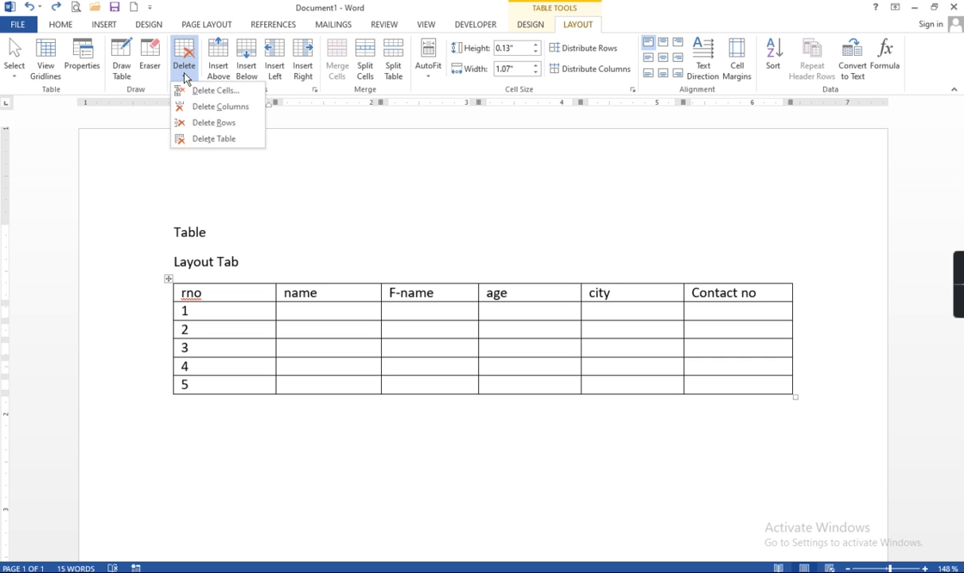
{"action": "left_click", "coordinate": [211, 139]}
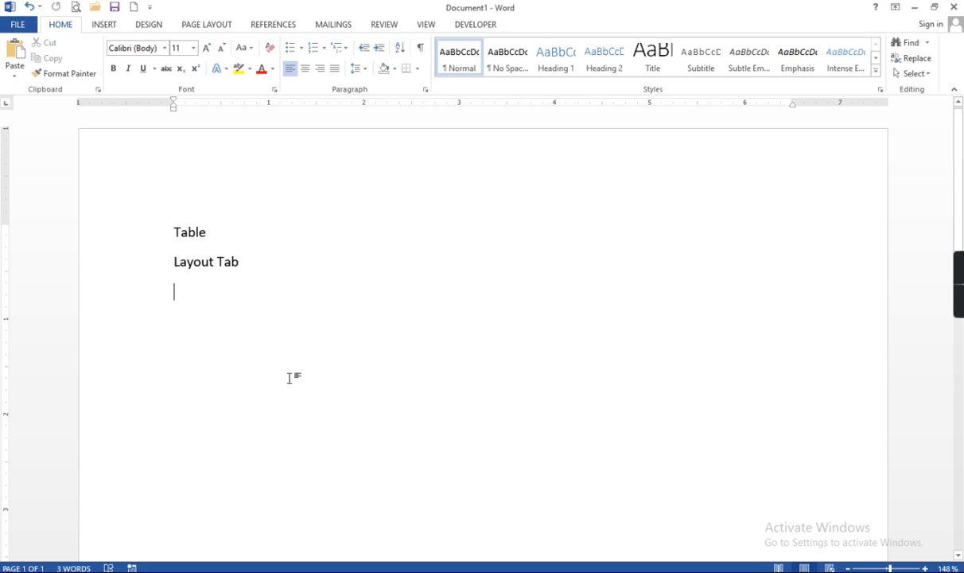
{"action": "key", "text": "ctrl+z"}
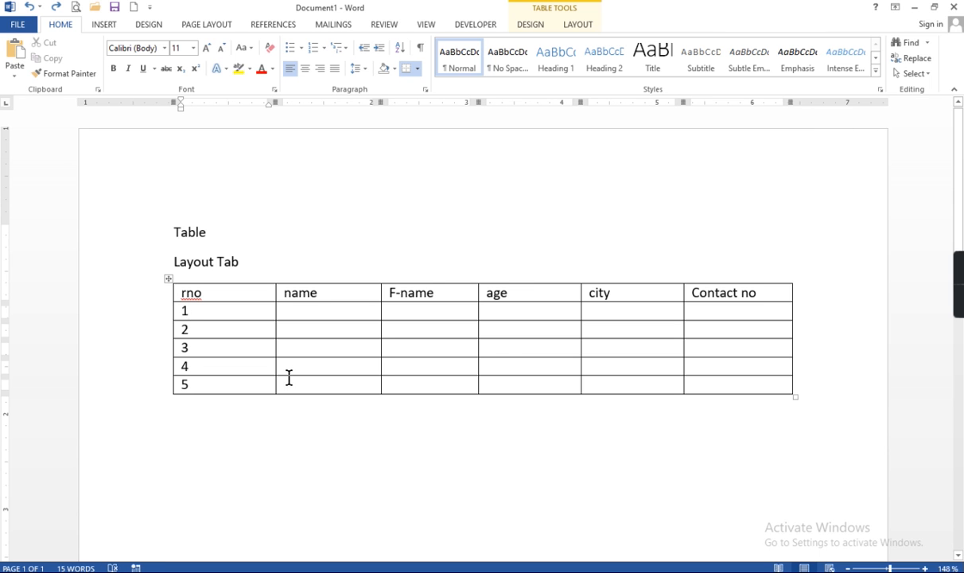
Add an empty column at the end of the table, after Contact no.
{"action": "left_click", "coordinate": [330, 309]}
{"action": "left_click", "coordinate": [575, 24]}
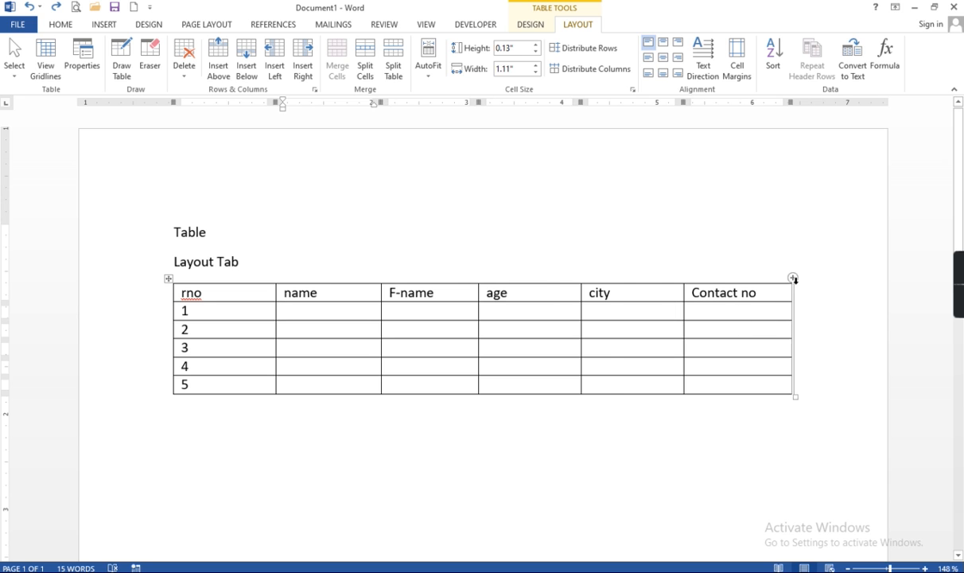
{"action": "left_click", "coordinate": [795, 278]}
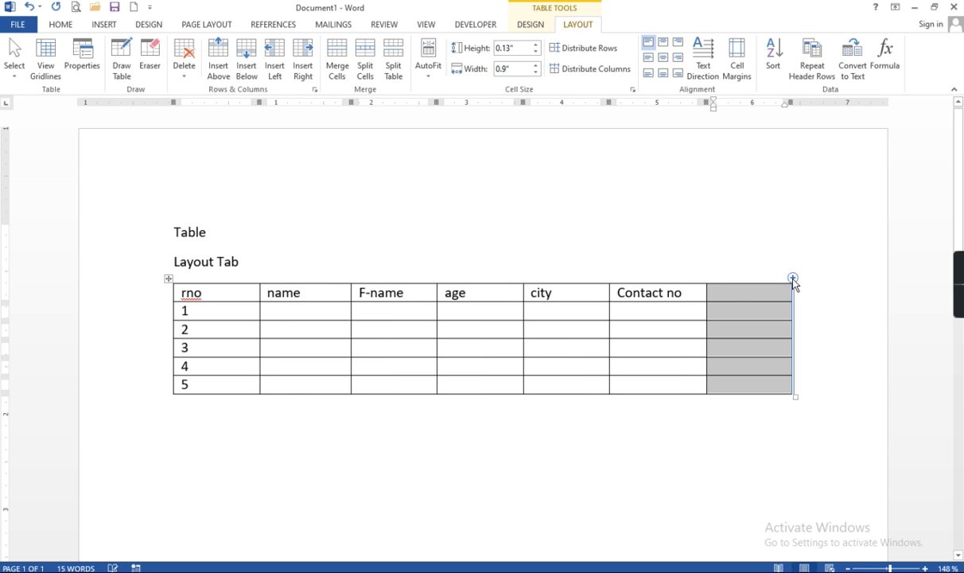
Merge the Contact no heading with the empty header cell beside it and centre its text.
{"action": "left_click", "coordinate": [688, 292]}
{"action": "left_click_drag", "start_coordinate": [619, 292], "coordinate": [720, 293]}
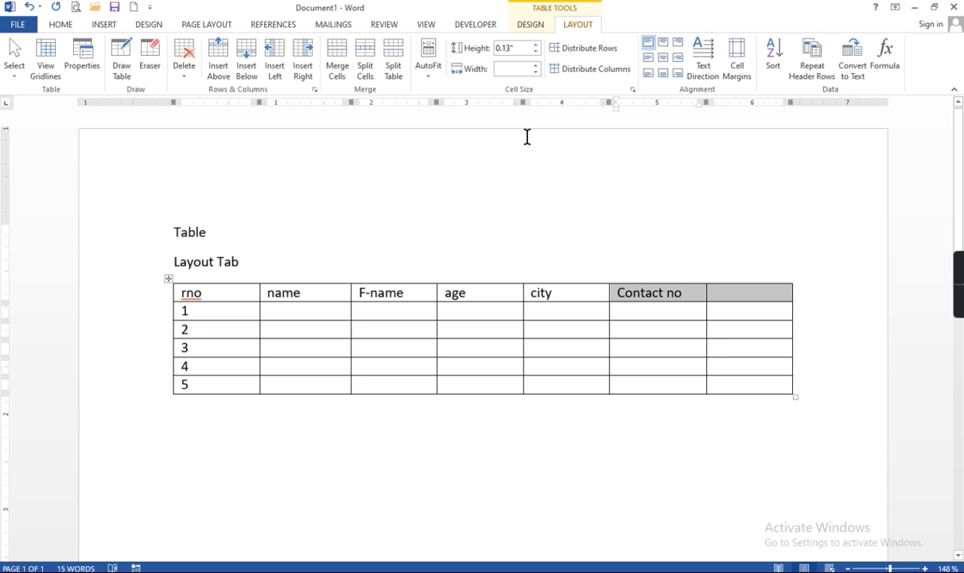
{"action": "left_click", "coordinate": [342, 56]}
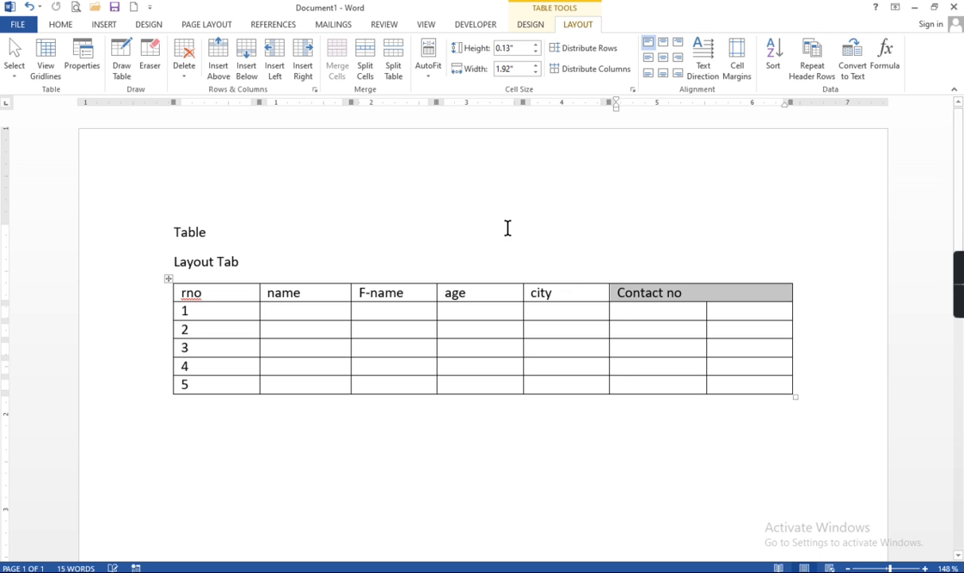
{"action": "left_click", "coordinate": [662, 57]}
Enter home and office in the two row 1 cells beneath the merged Contact no heading.
{"action": "left_click", "coordinate": [664, 313]}
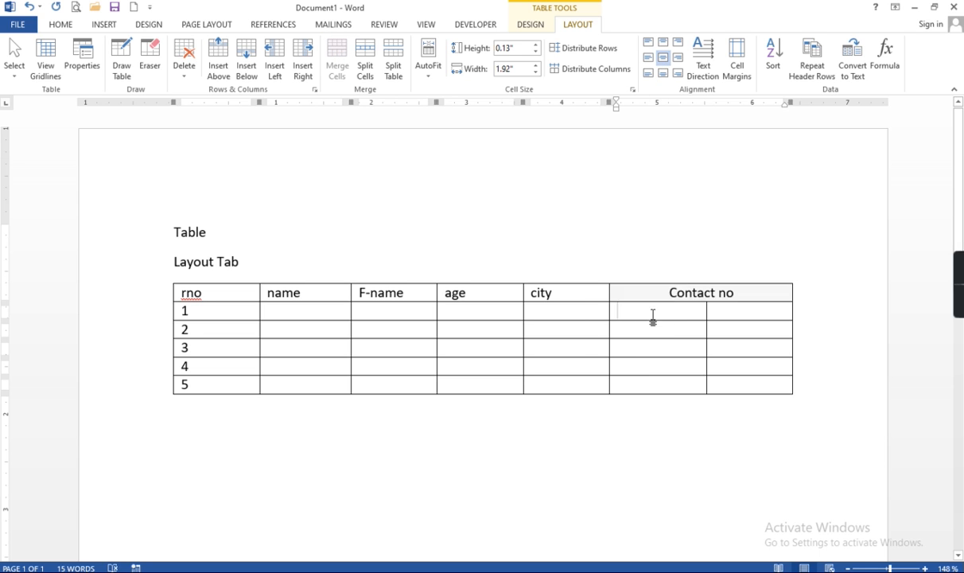
{"action": "type", "text": "ho"}
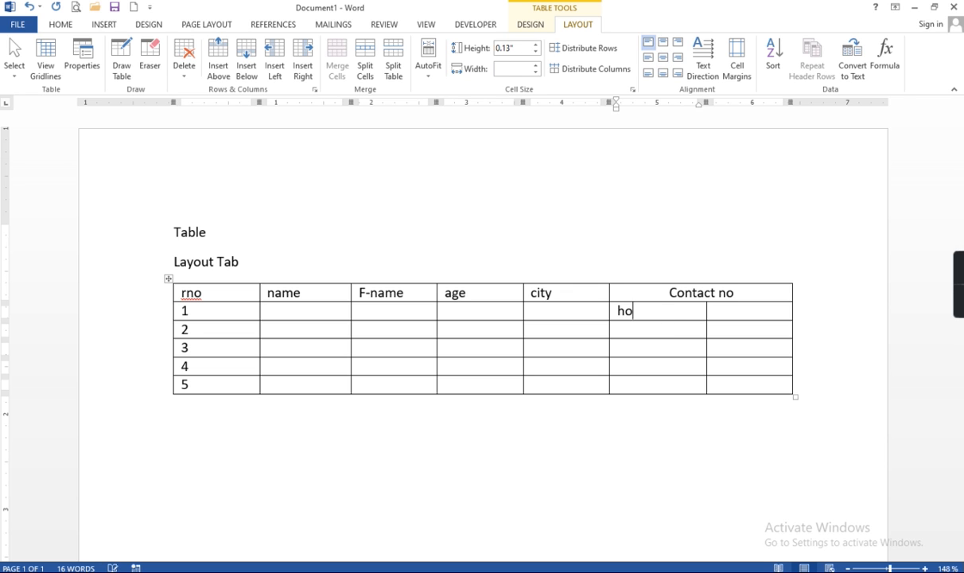
{"action": "type", "text": "me"}
{"action": "key", "text": "Tab"}
{"action": "type", "text": "off"}
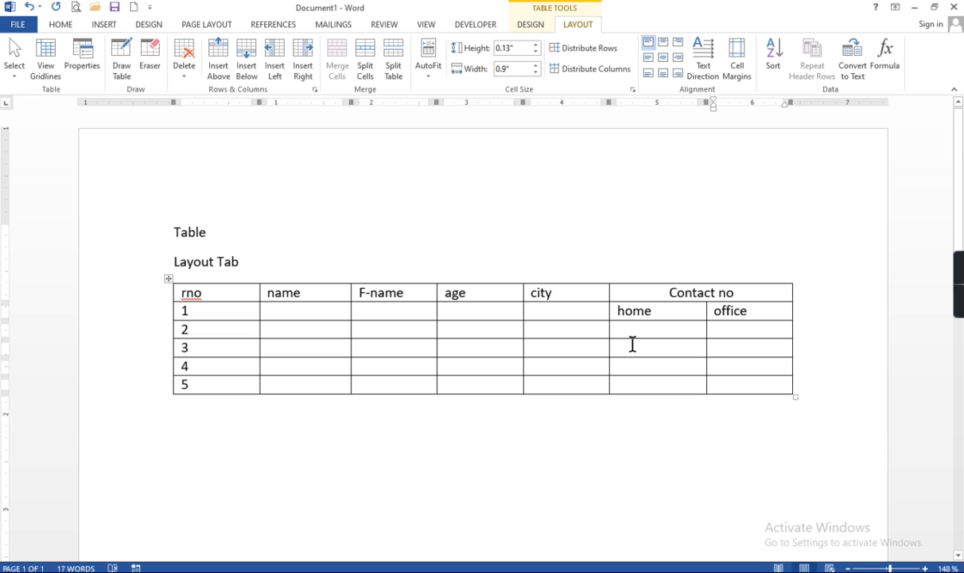
Undo the home and office entries, the heading's merge and centring, and the added last column.
{"action": "key", "text": "ctrl+z"}
{"action": "key", "text": "ctrl+z"}
{"action": "key", "text": "ctrl+z"}
{"action": "key", "text": "ctrl+z"}
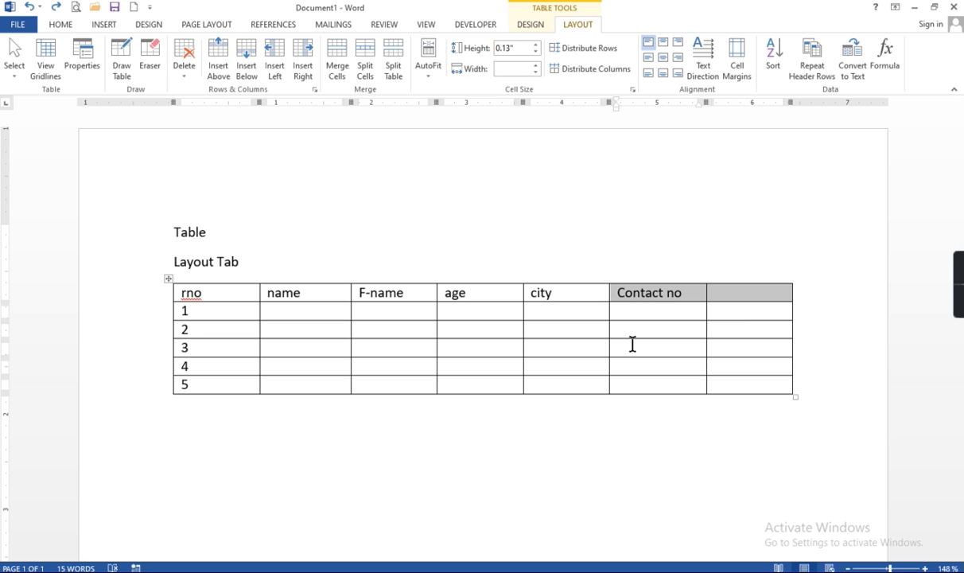
{"action": "key", "text": "ctrl+z"}
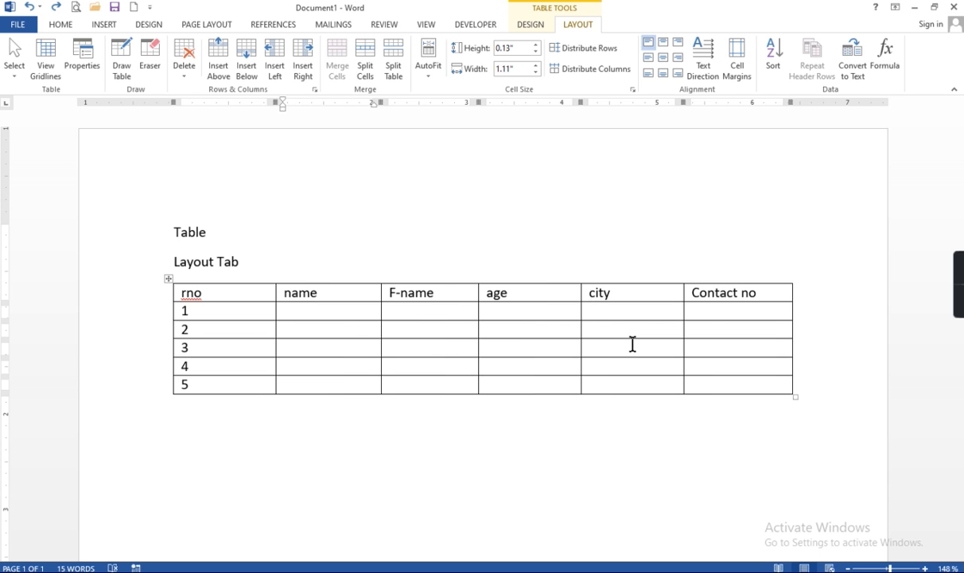
Split the row 1 cell under Contact no into 2 columns and 1 row, and enter home and office in the halves.
{"action": "left_click", "coordinate": [704, 310]}
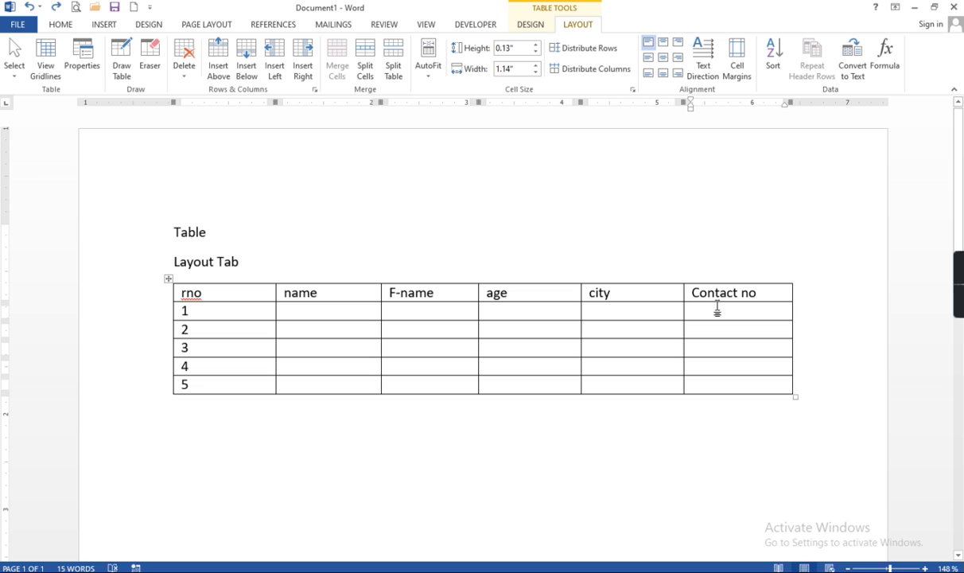
{"action": "left_click", "coordinate": [367, 71]}
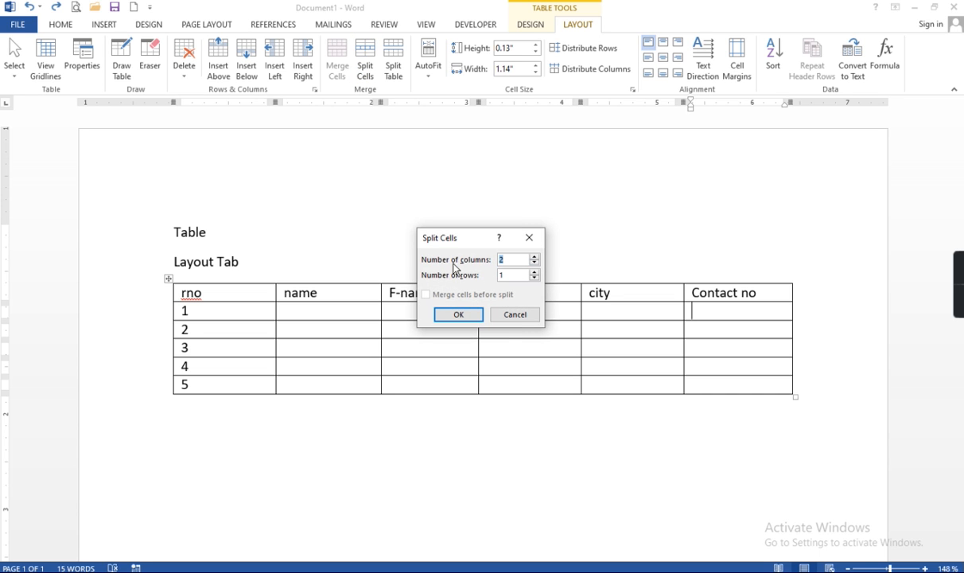
{"action": "left_click", "coordinate": [468, 317]}
{"action": "left_click", "coordinate": [700, 316]}
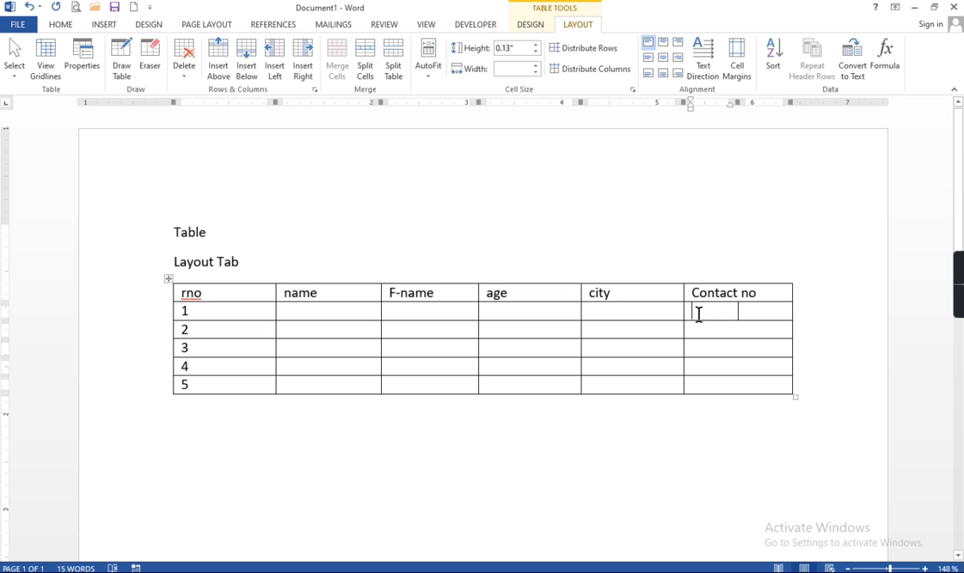
{"action": "type", "text": "home"}
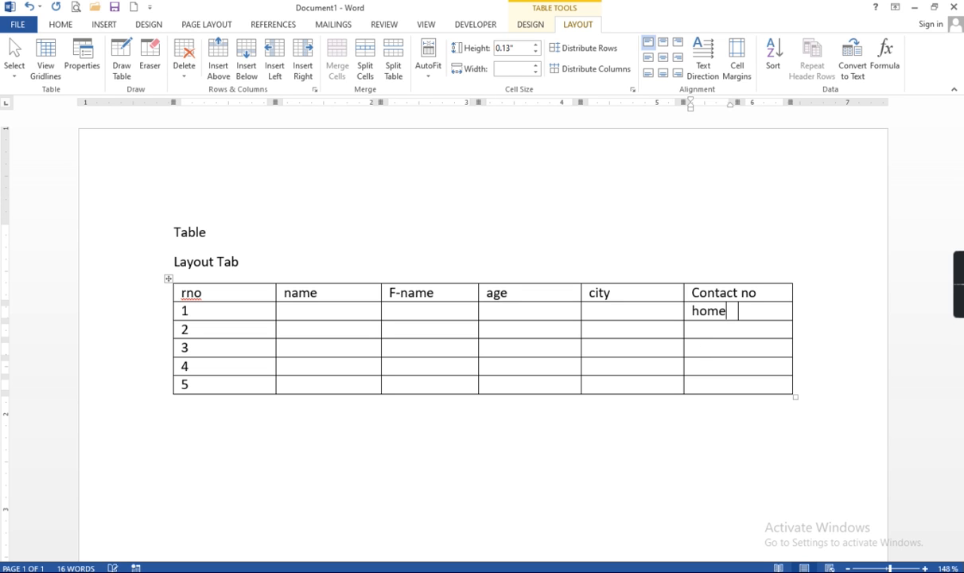
{"action": "key", "text": "Tab"}
{"action": "type", "text": "office"}
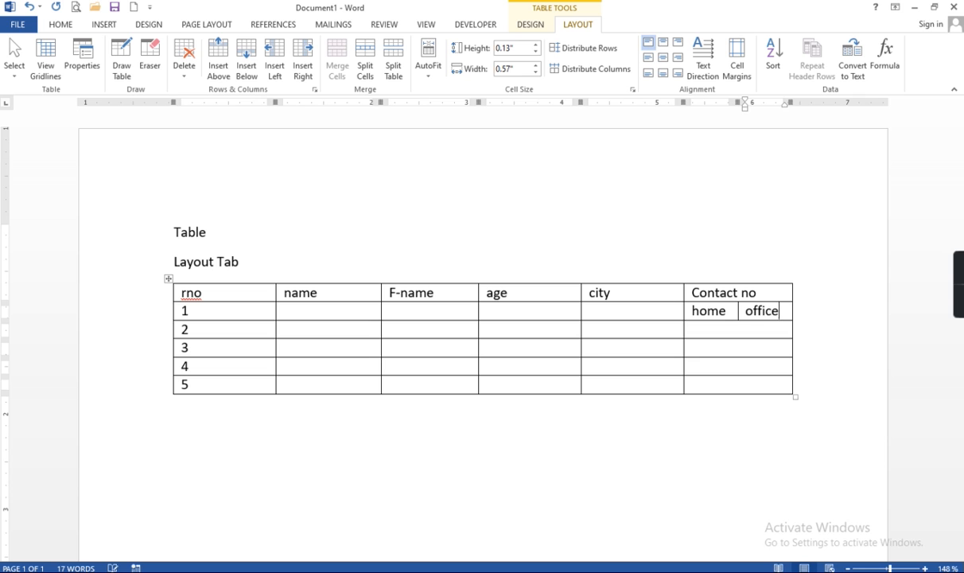
Split the Contact no cells in rows 2 to 5 into 2 columns each.
{"action": "left_click", "coordinate": [704, 328]}
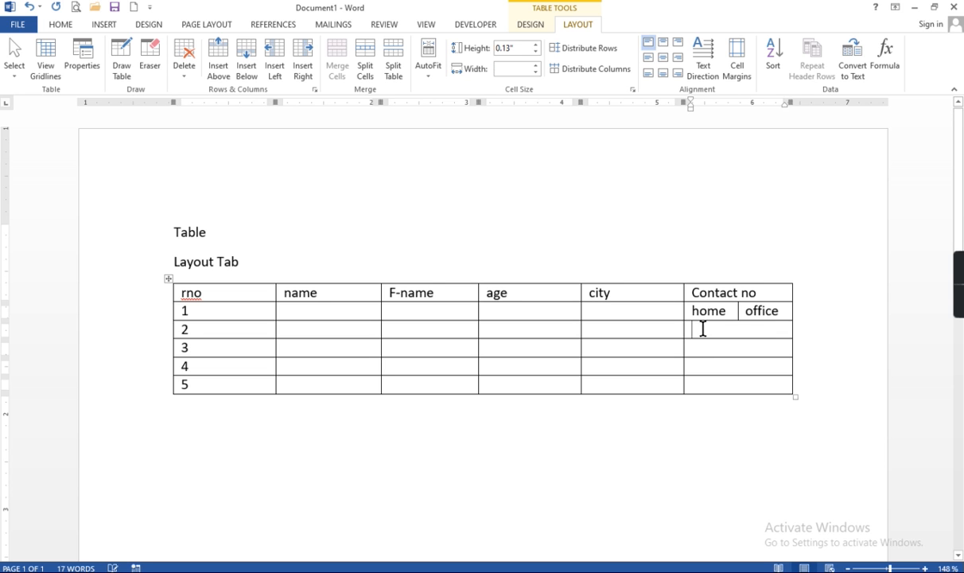
{"action": "left_click", "coordinate": [365, 65]}
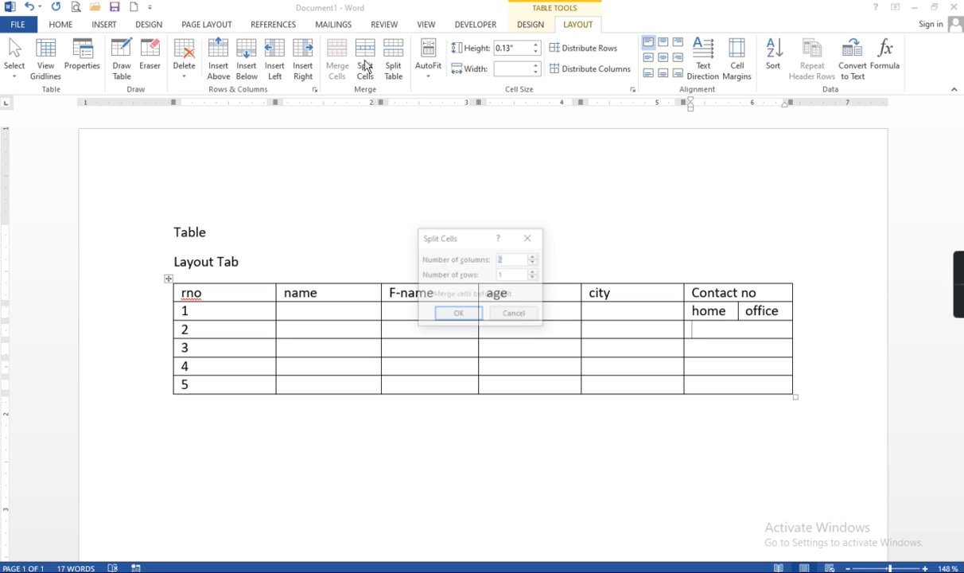
{"action": "left_click", "coordinate": [459, 316]}
{"action": "left_click", "coordinate": [703, 347]}
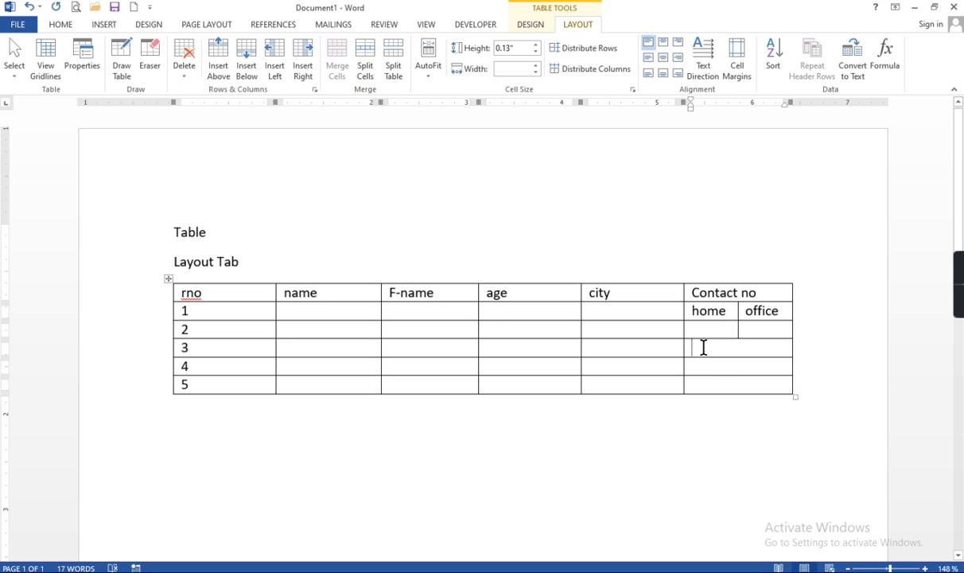
{"action": "key", "text": "F4"}
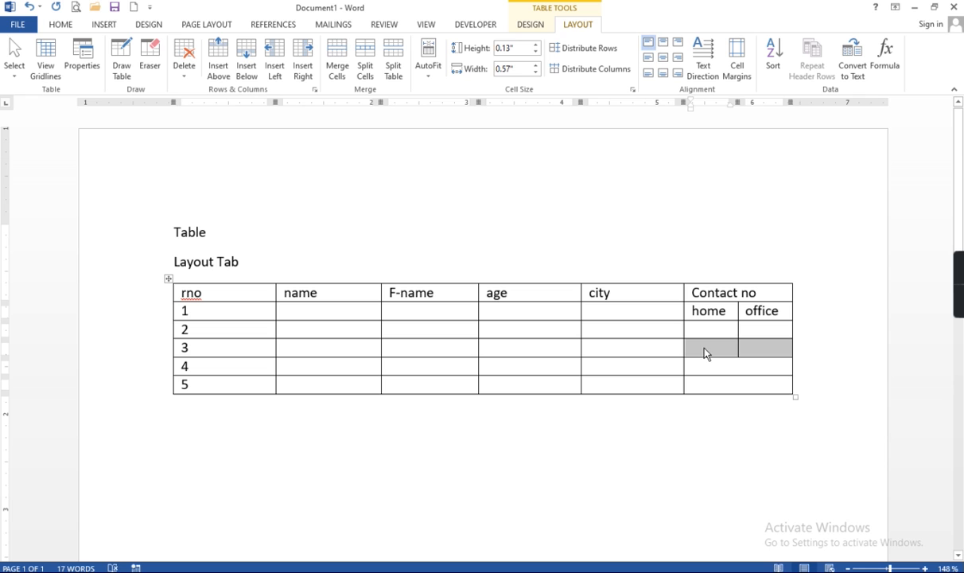
{"action": "key", "text": "Down"}
{"action": "key", "text": "F4"}
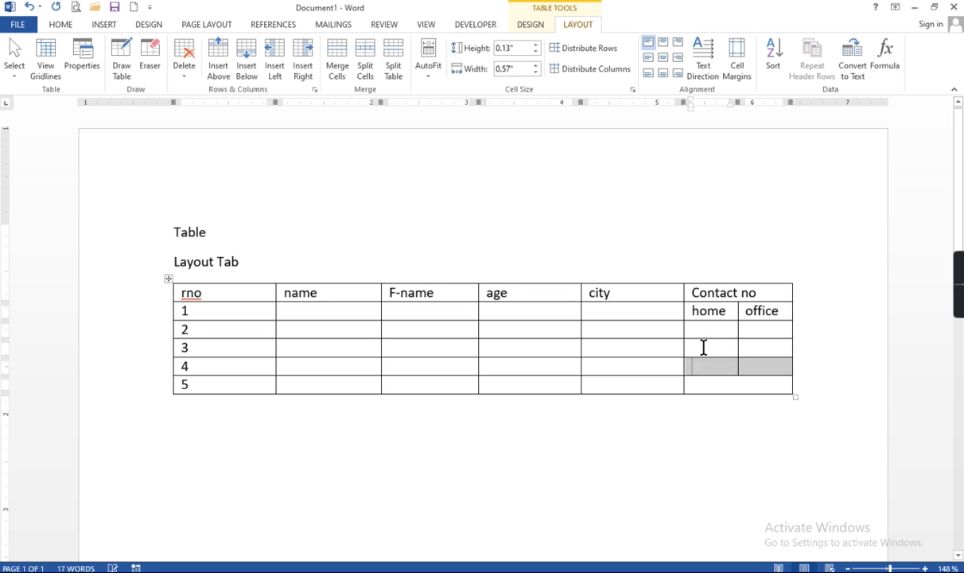
{"action": "key", "text": "Down"}
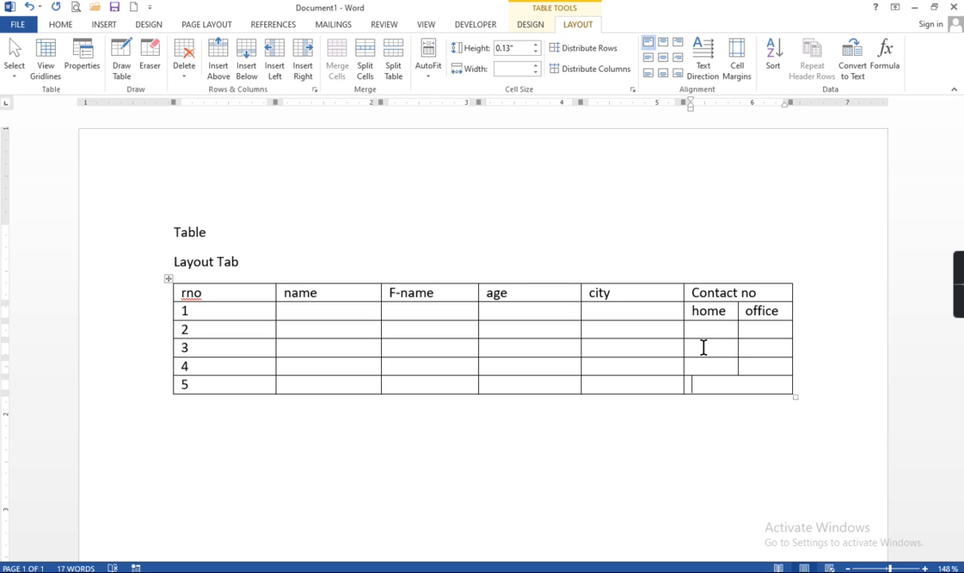
{"action": "key", "text": "F4"}
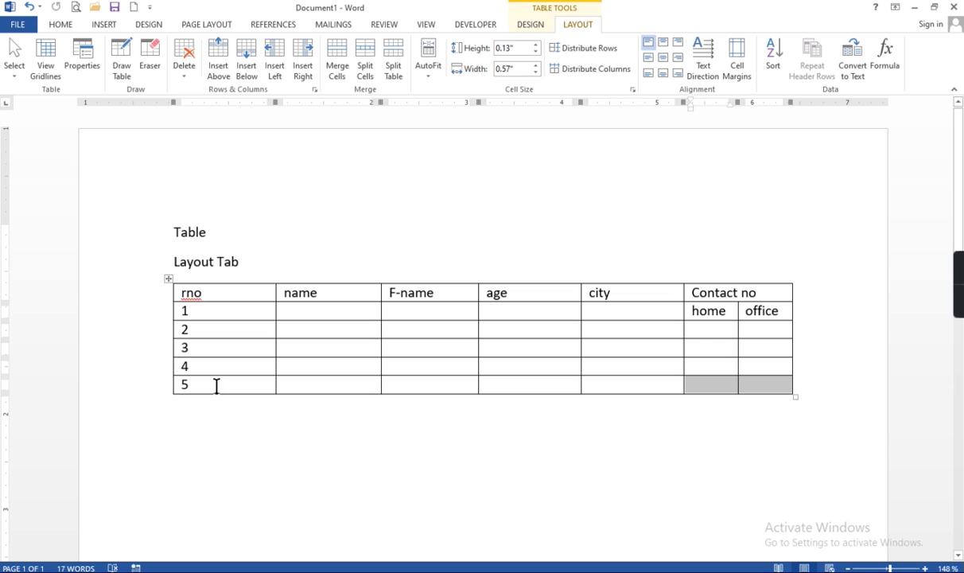
Append a blank row after row 5 and insert eight more blank rows beneath it.
{"action": "left_click", "coordinate": [755, 391]}
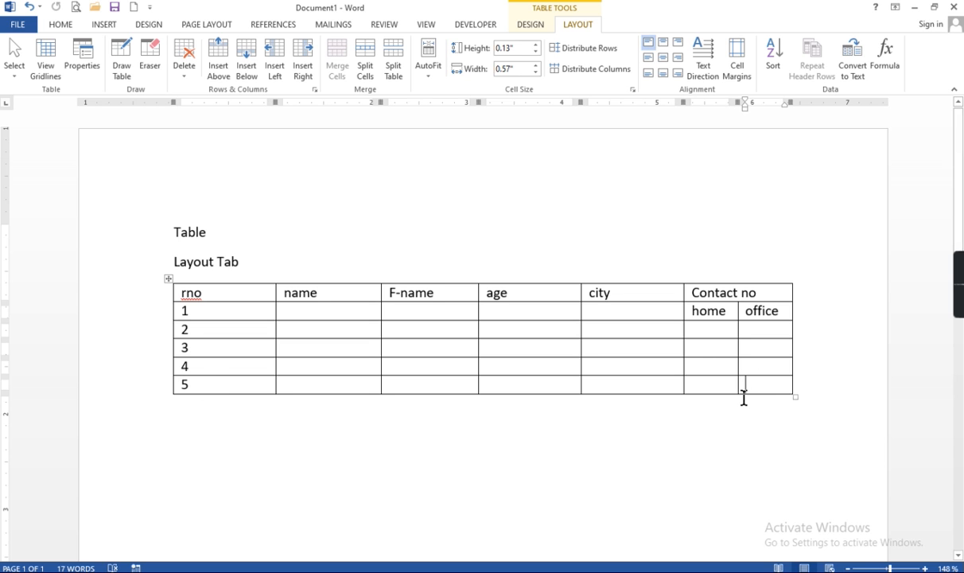
{"action": "key", "text": "Tab"}
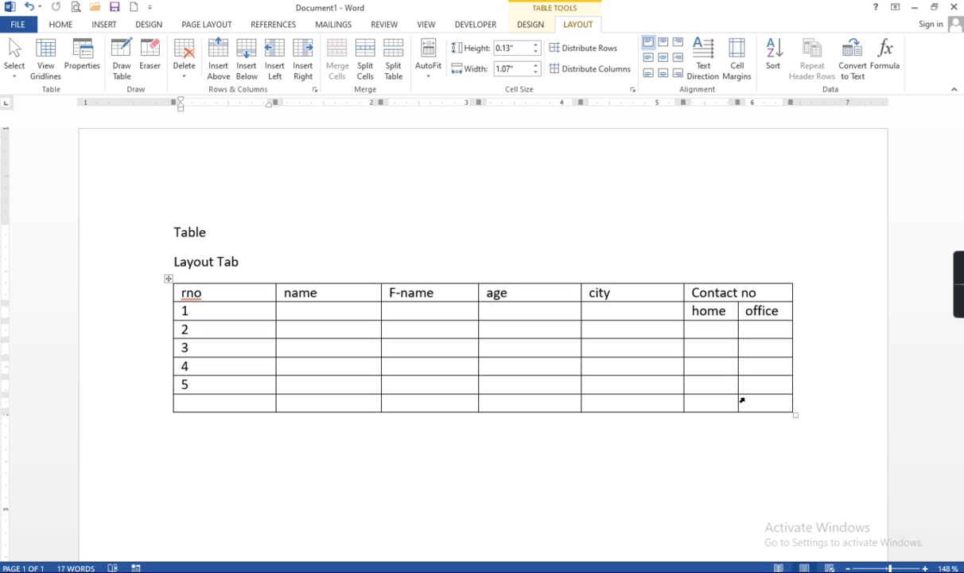
{"action": "left_click", "coordinate": [246, 70]}
{"action": "left_click", "coordinate": [246, 70]}
{"action": "left_click", "coordinate": [247, 70]}
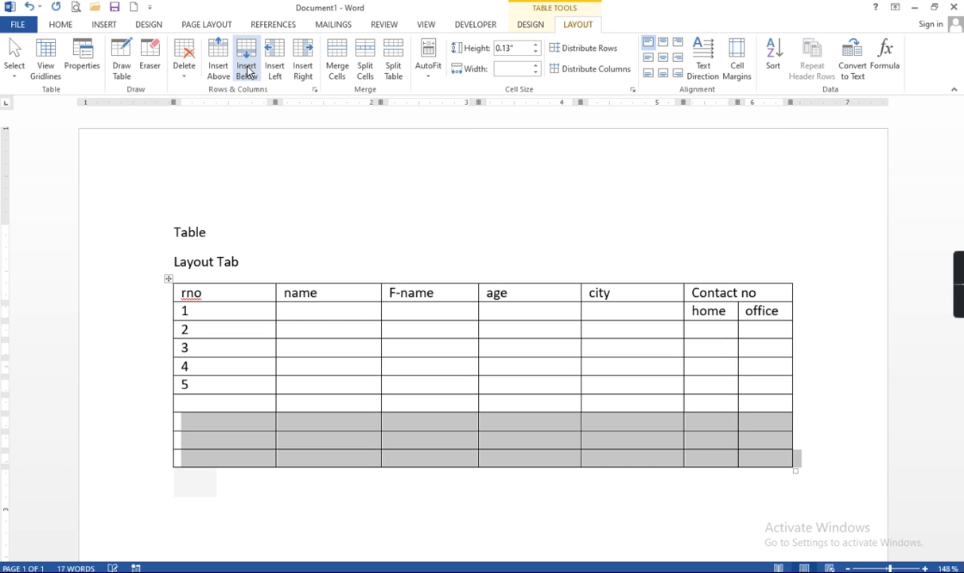
{"action": "left_click", "coordinate": [246, 70]}
{"action": "left_click", "coordinate": [246, 70]}
{"action": "left_click", "coordinate": [246, 70]}
{"action": "left_click", "coordinate": [247, 70]}
{"action": "left_click", "coordinate": [247, 70]}
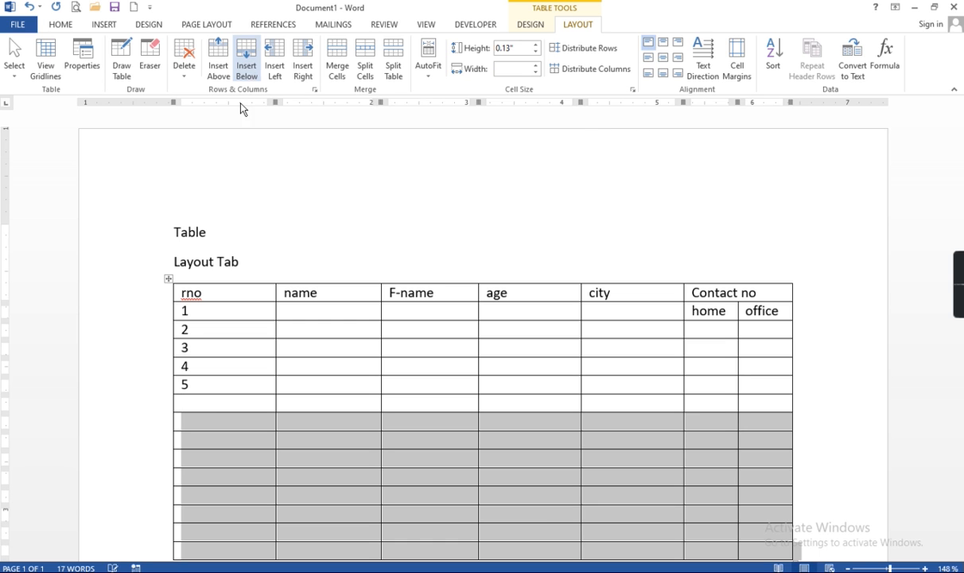
Split the table at the second blank row below row 5 and rejoin the two parts.
{"action": "left_click", "coordinate": [189, 406]}
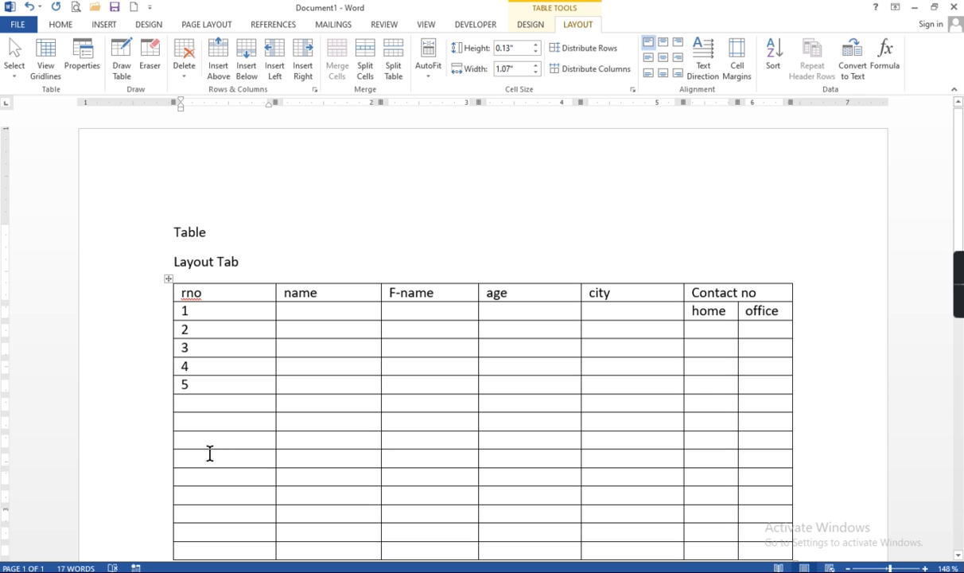
{"action": "scroll", "coordinate": [209, 441], "scroll_direction": "down", "scroll_amount": 1}
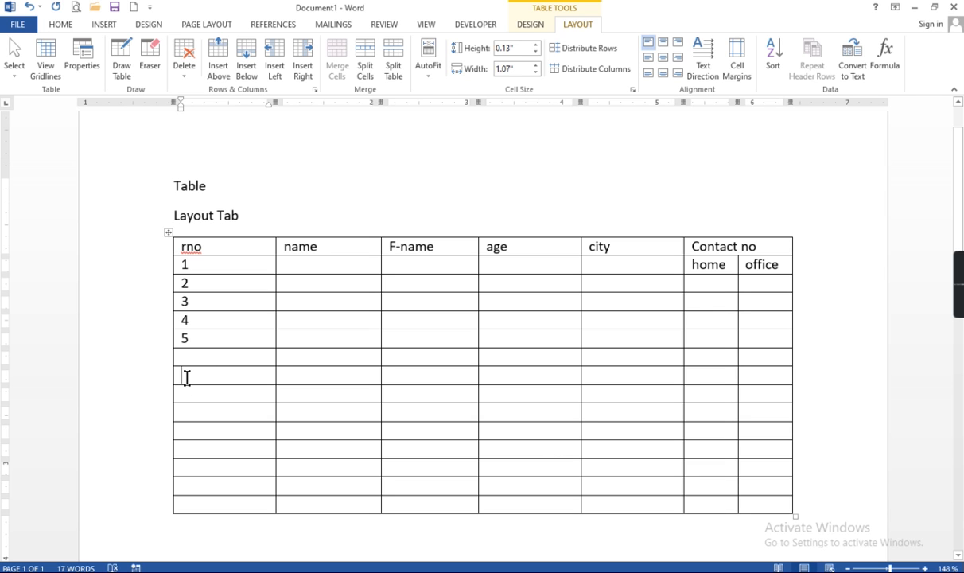
{"action": "left_click", "coordinate": [395, 69]}
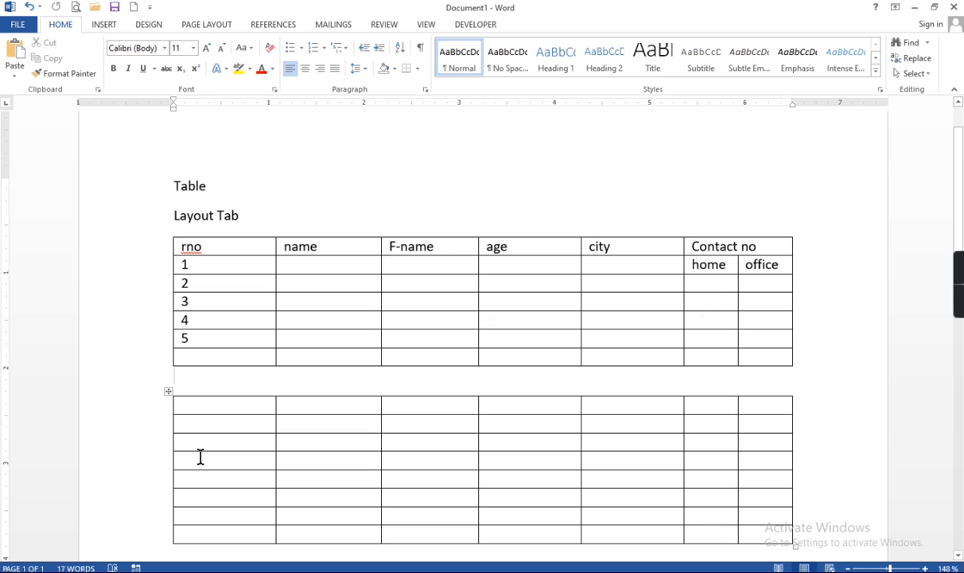
{"action": "key", "text": "Delete"}
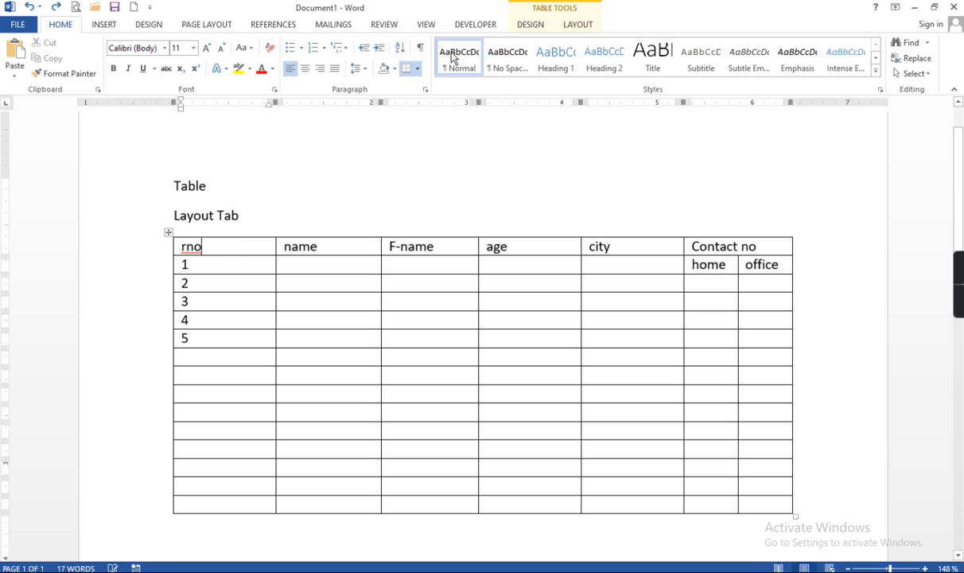
Auto-fit the table's columns to their contents.
{"action": "left_click", "coordinate": [578, 24]}
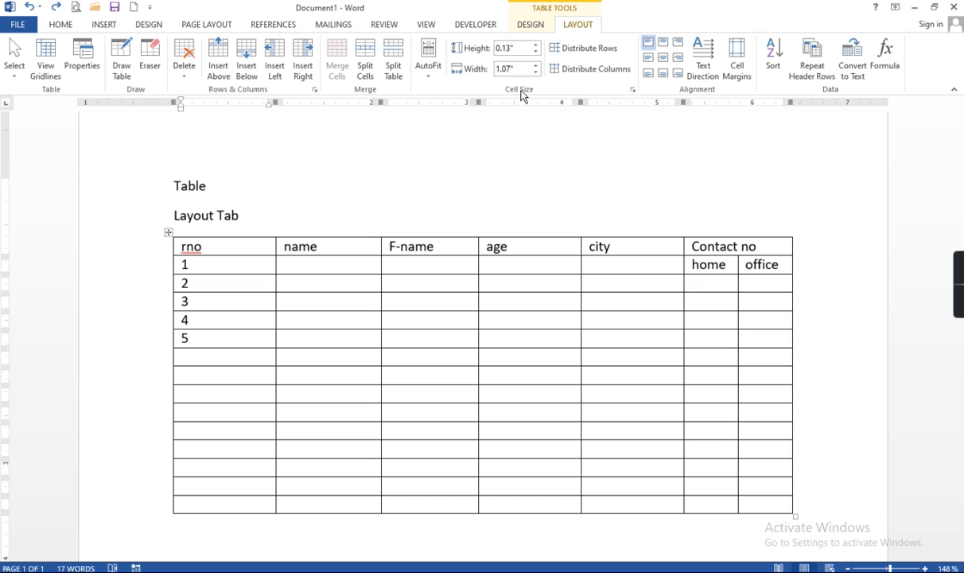
{"action": "left_click", "coordinate": [430, 77]}
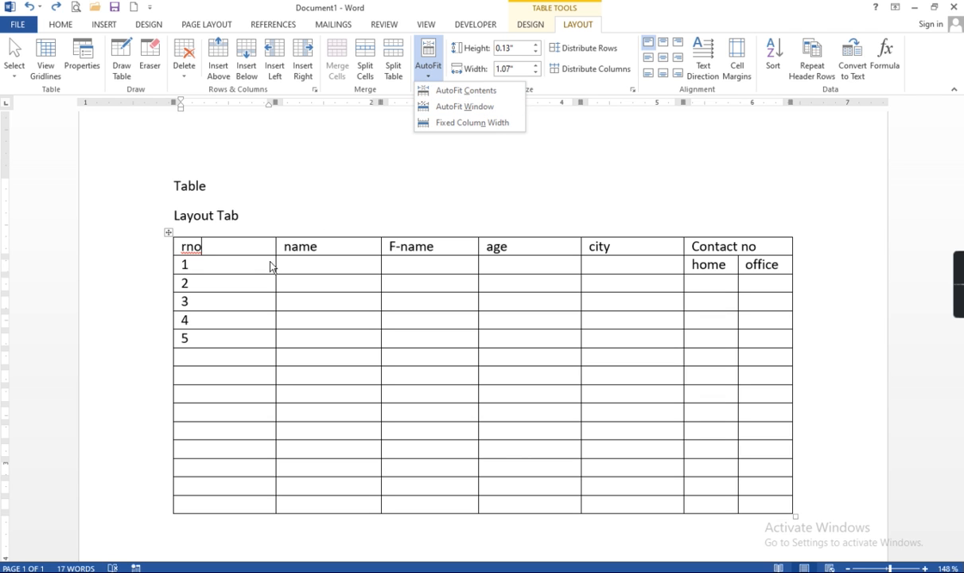
{"action": "left_click", "coordinate": [215, 255]}
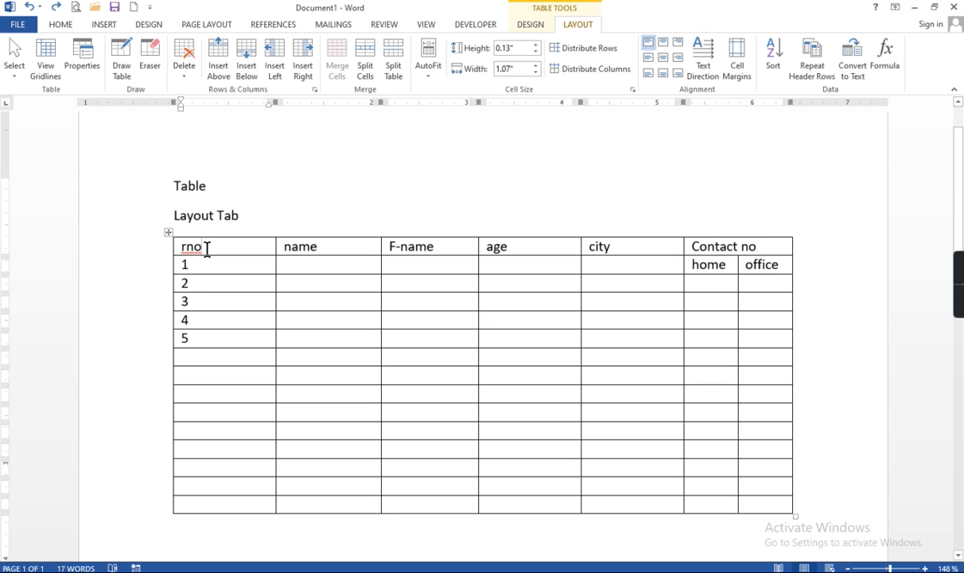
{"action": "left_click", "coordinate": [428, 75]}
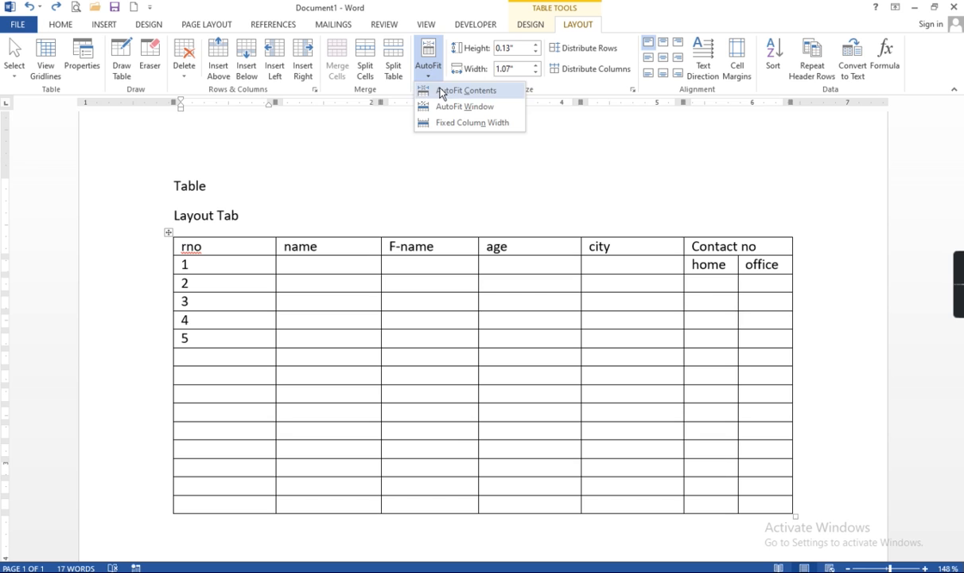
{"action": "left_click", "coordinate": [443, 94]}
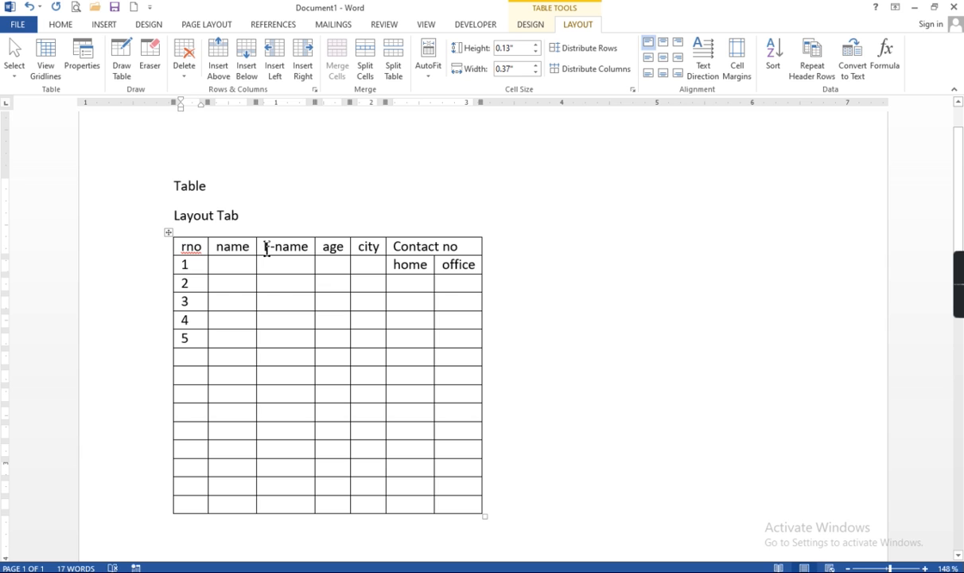
Enter the student's name in the name cell of row 1.
{"action": "left_click", "coordinate": [230, 266]}
{"action": "left_click", "coordinate": [228, 303]}
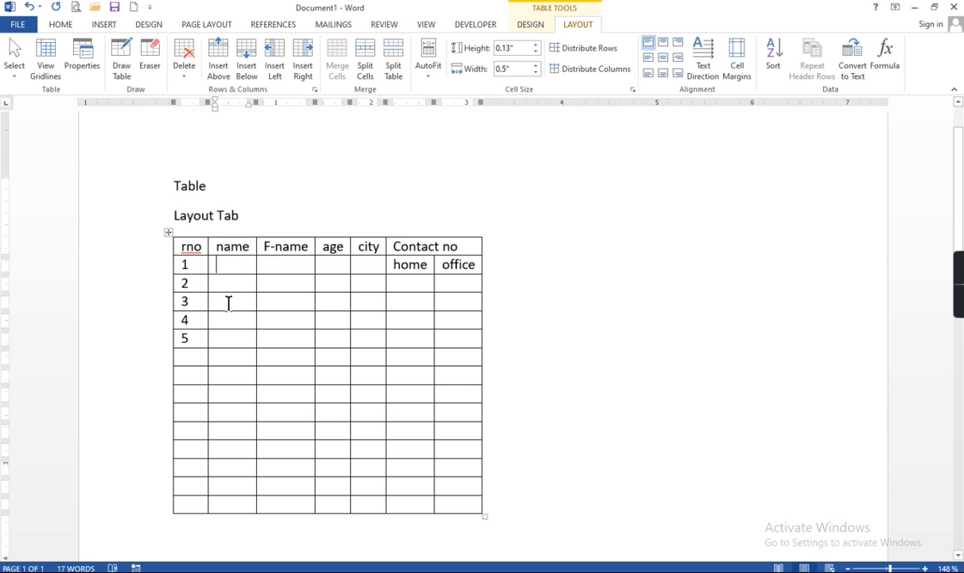
{"action": "type", "text": "M."}
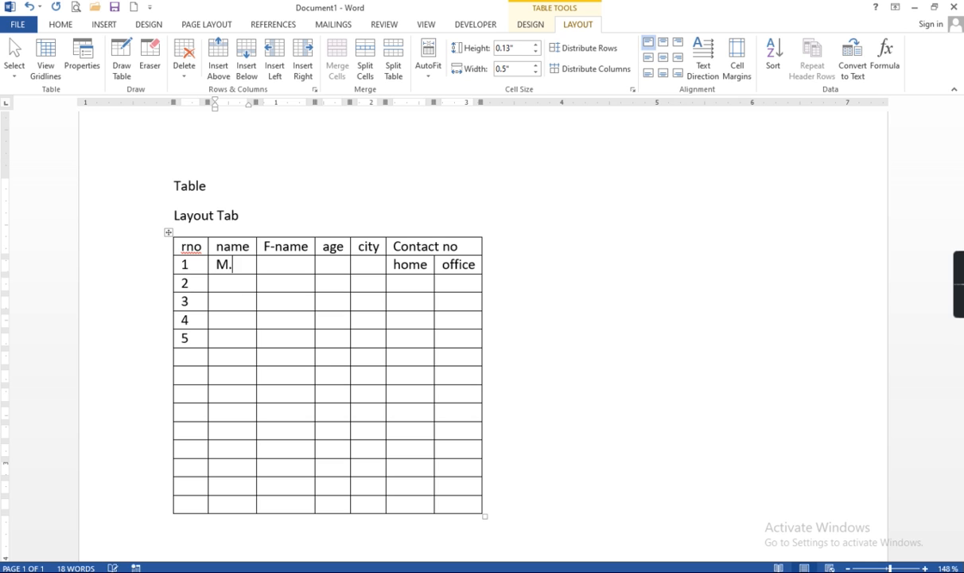
{"action": "type", "text": " Tal"}
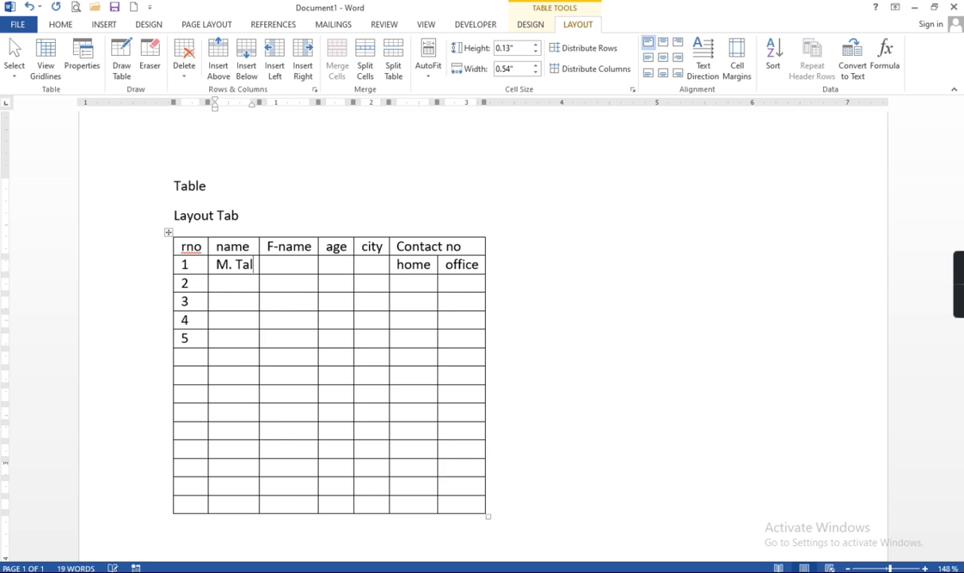
{"action": "type", "text": "ha"}
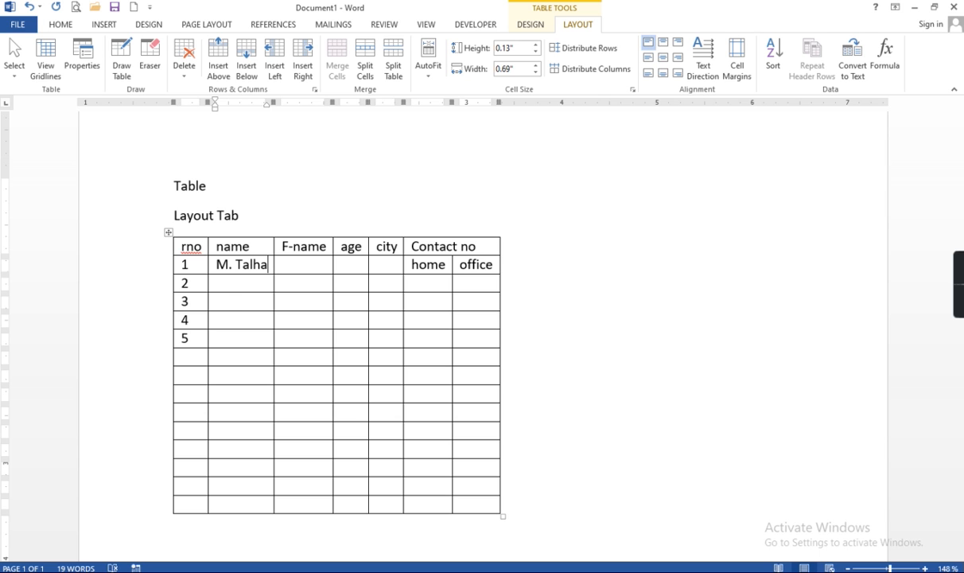
Undo the name entry and the AutoFit Contents change so the columns regain their wide layout.
{"action": "key", "text": "ctrl+z"}
{"action": "key", "text": "ctrl+z"}
{"action": "key", "text": "ctrl+z"}
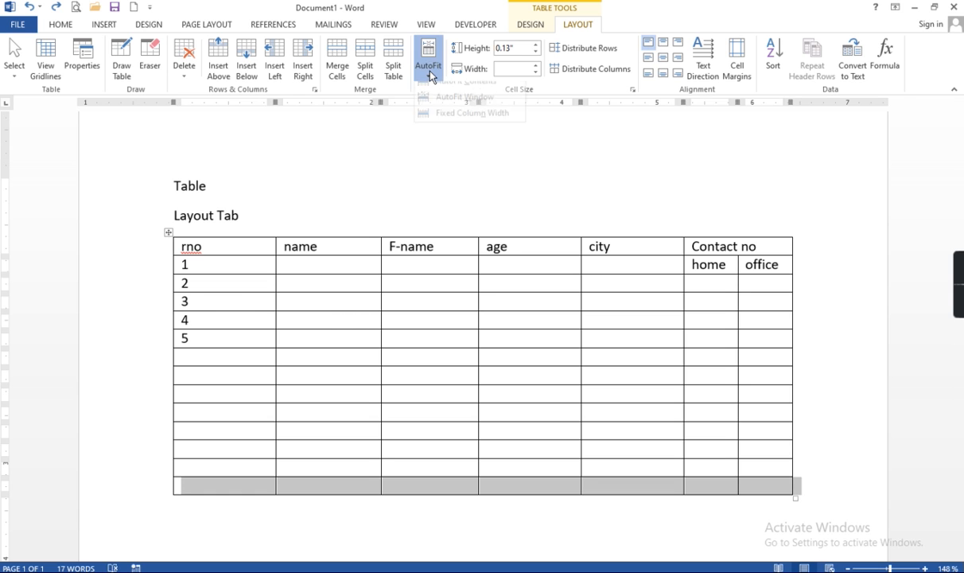
Apply AutoFit Contents to the wide table again.
{"action": "left_click", "coordinate": [430, 73]}
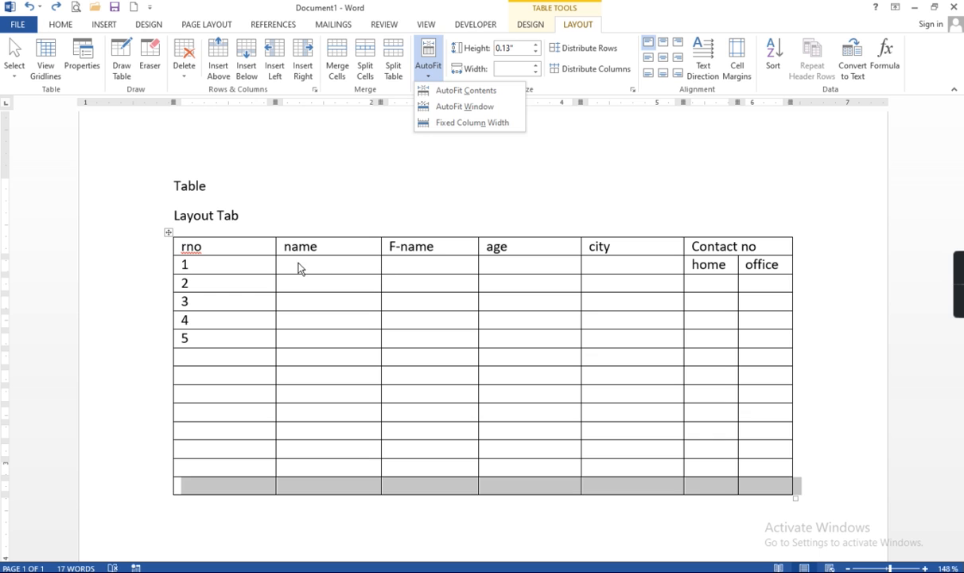
{"action": "left_click", "coordinate": [300, 268]}
{"action": "left_click", "coordinate": [427, 78]}
{"action": "left_click", "coordinate": [433, 90]}
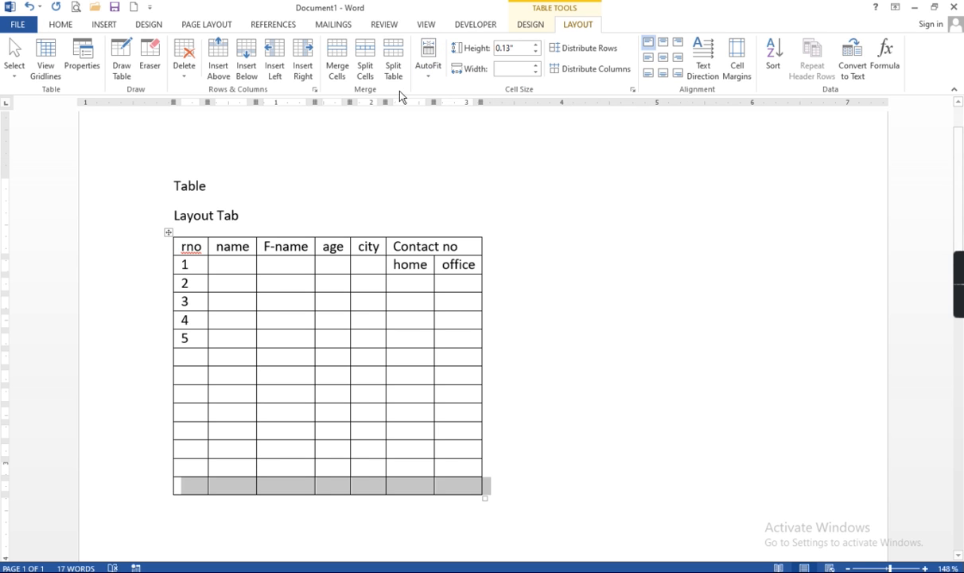
Fit the table to the page width with AutoFit Window and apply Fixed Column Width.
{"action": "left_click", "coordinate": [428, 70]}
{"action": "left_click", "coordinate": [433, 105]}
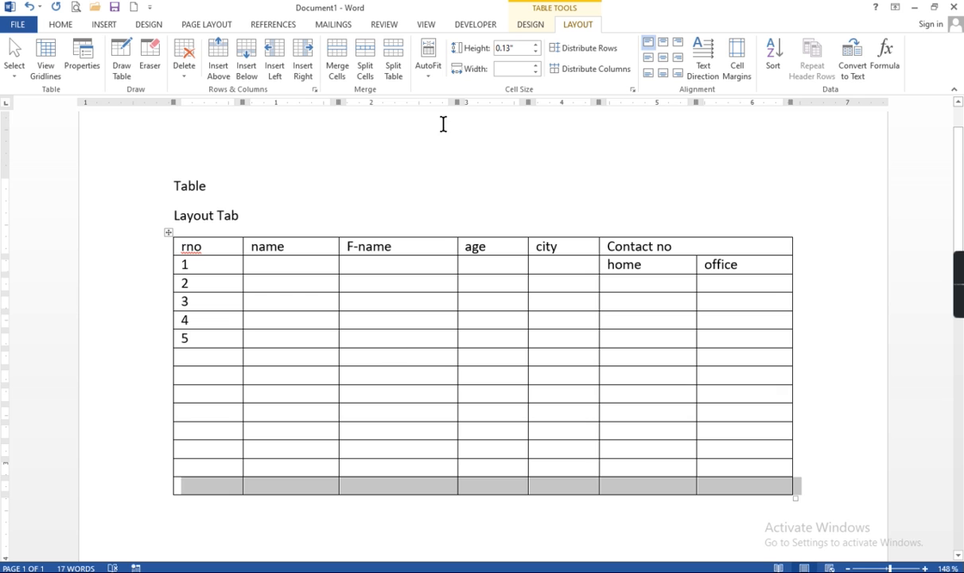
{"action": "left_click", "coordinate": [421, 75]}
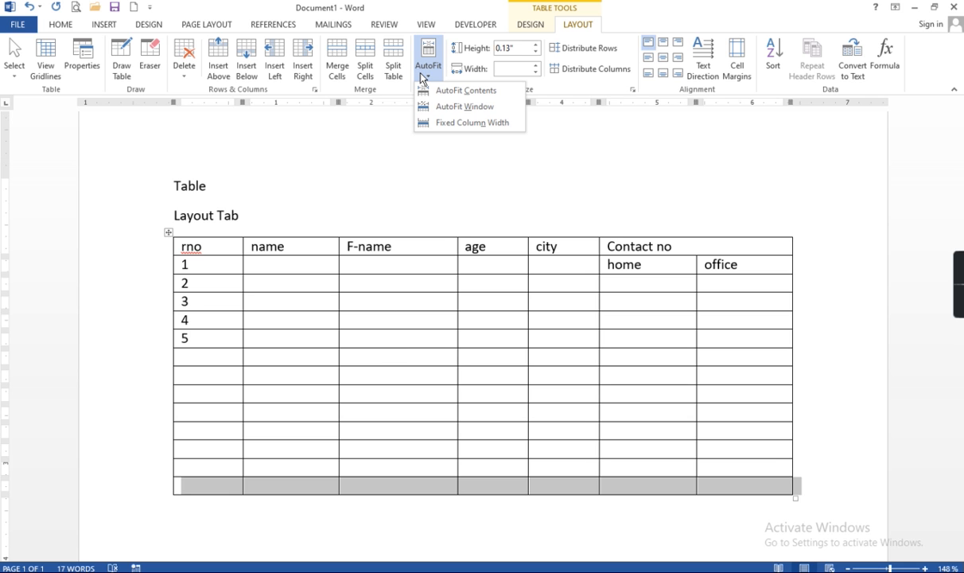
{"action": "left_click", "coordinate": [451, 125]}
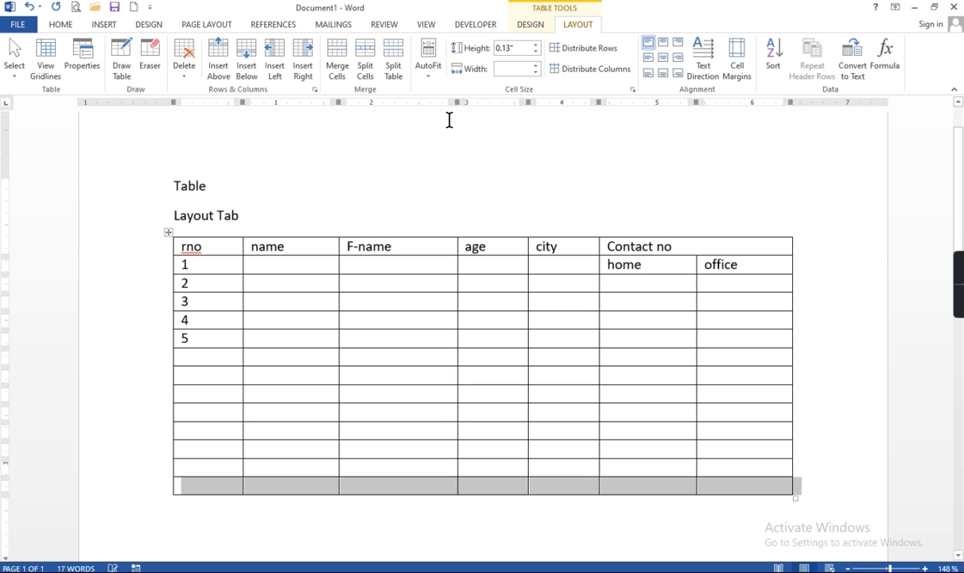
Enter the student's full name in the name cell of row 1 and apply AutoFit Window to the table.
{"action": "left_click", "coordinate": [270, 269]}
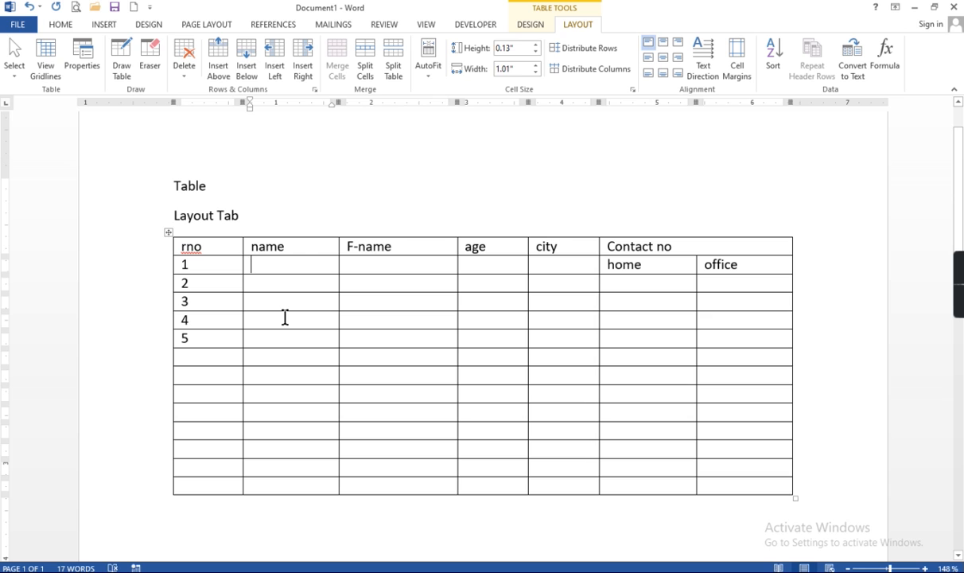
{"action": "type", "text": "M. "}
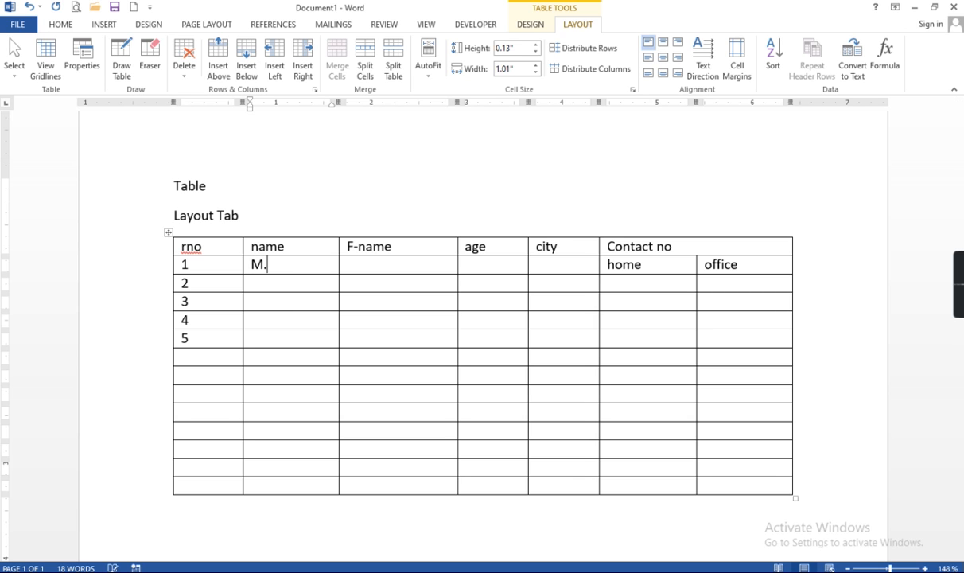
{"action": "type", "text": "Taljha"}
{"action": "key", "text": "BackSpace"}
{"action": "key", "text": "BackSpace"}
{"action": "key", "text": "BackSpace"}
{"action": "type", "text": "ha"}
{"action": "key", "text": "alt"}
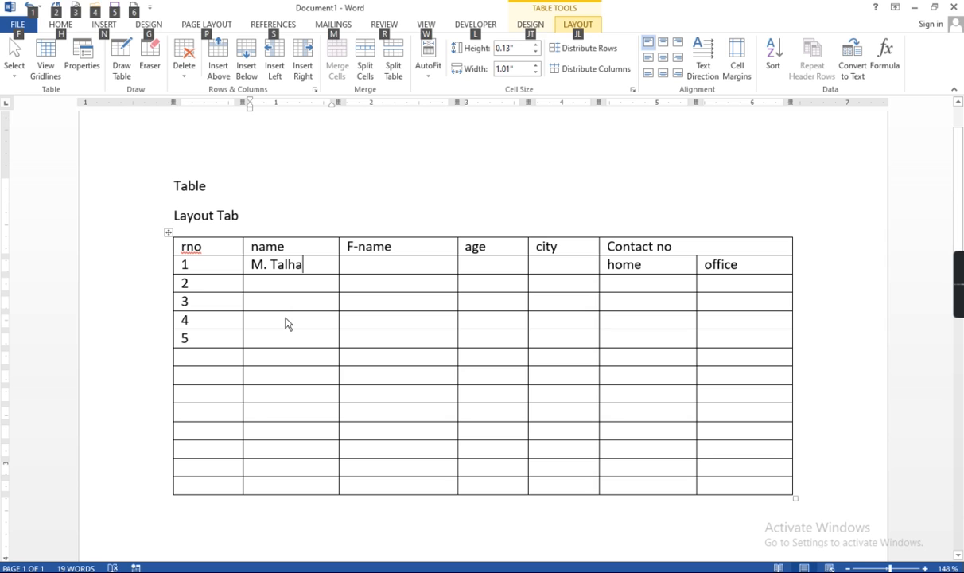
{"action": "key", "text": "alt"}
{"action": "type", "text": "Khan"}
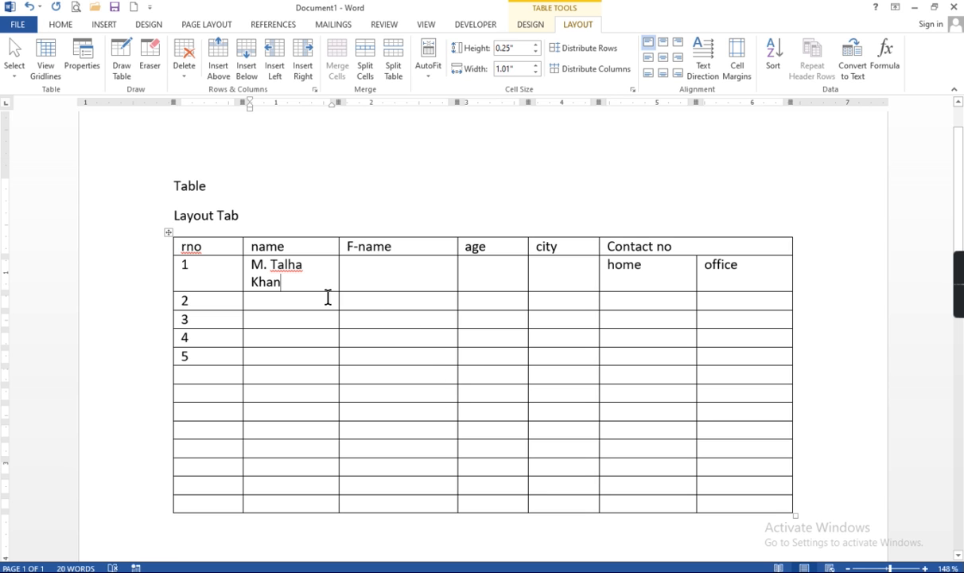
{"action": "left_click", "coordinate": [424, 78]}
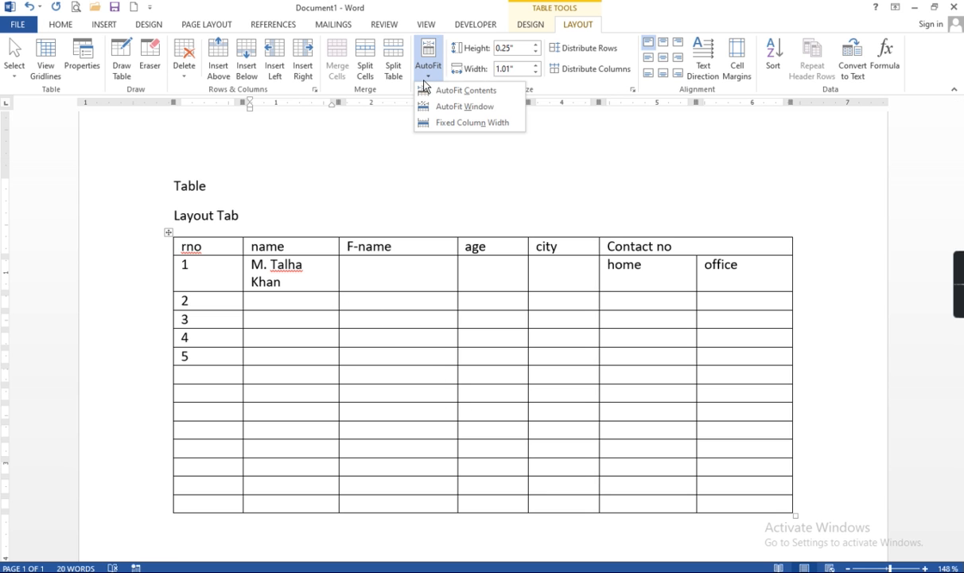
{"action": "left_click", "coordinate": [437, 107]}
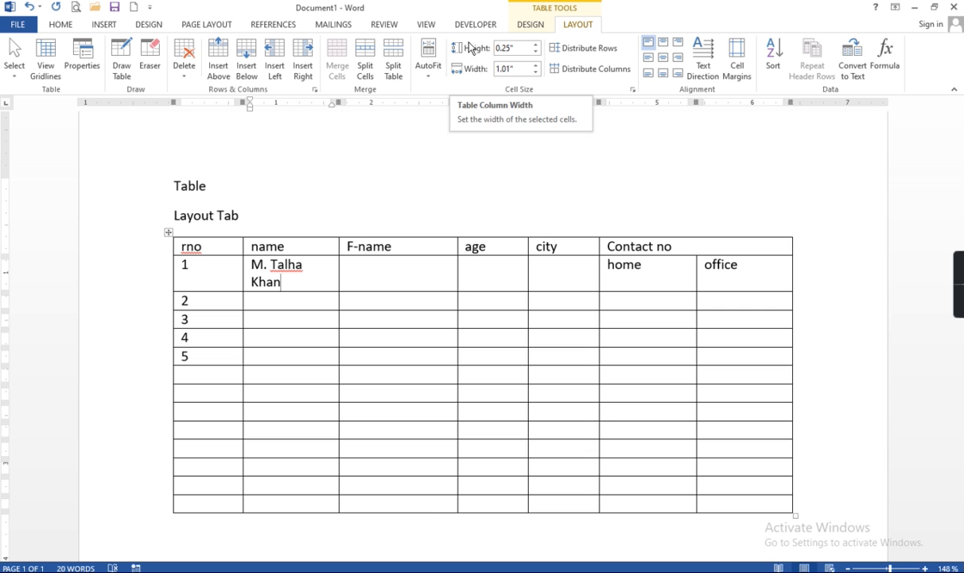
Resize row 1 by its border to about 0.55" high and widen the name column to about 1.08".
{"action": "mouse_move", "coordinate": [165, 293]}
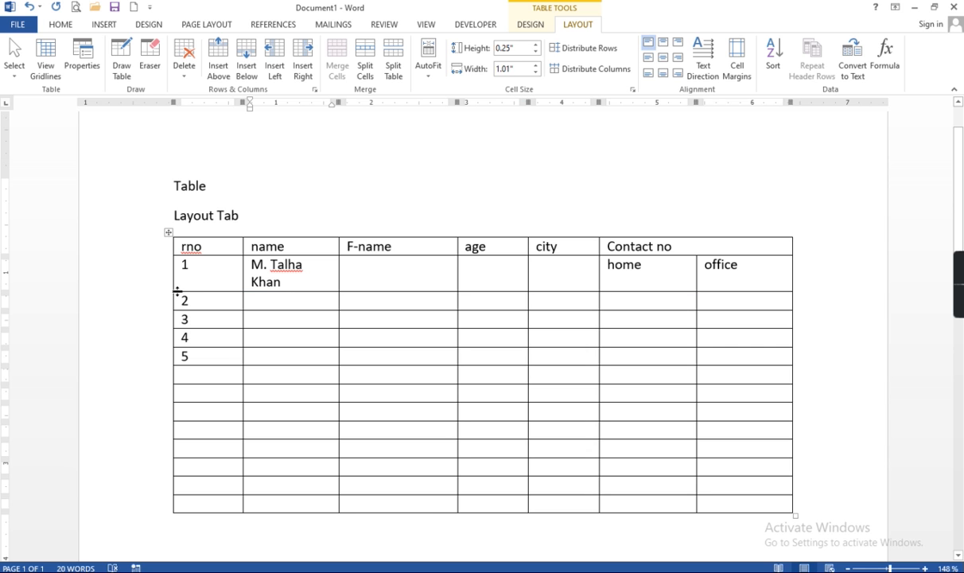
{"action": "left_click_drag", "start_coordinate": [178, 289], "coordinate": [186, 309]}
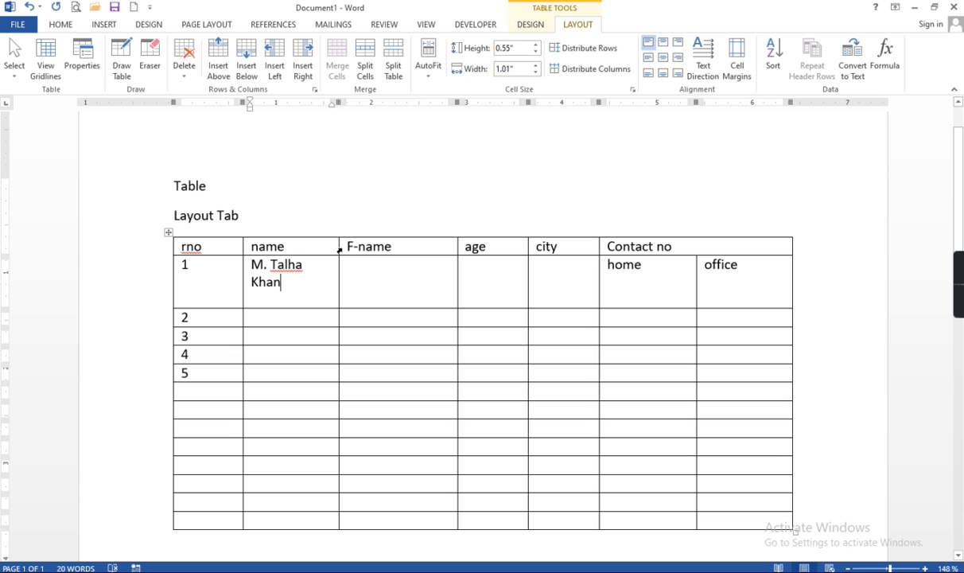
{"action": "mouse_move", "coordinate": [338, 248]}
{"action": "left_mouse_down"}
{"action": "mouse_move", "coordinate": [412, 254]}
{"action": "mouse_move", "coordinate": [333, 250]}
{"action": "mouse_move", "coordinate": [360, 248]}
{"action": "mouse_move", "coordinate": [346, 253]}
{"action": "left_mouse_up"}
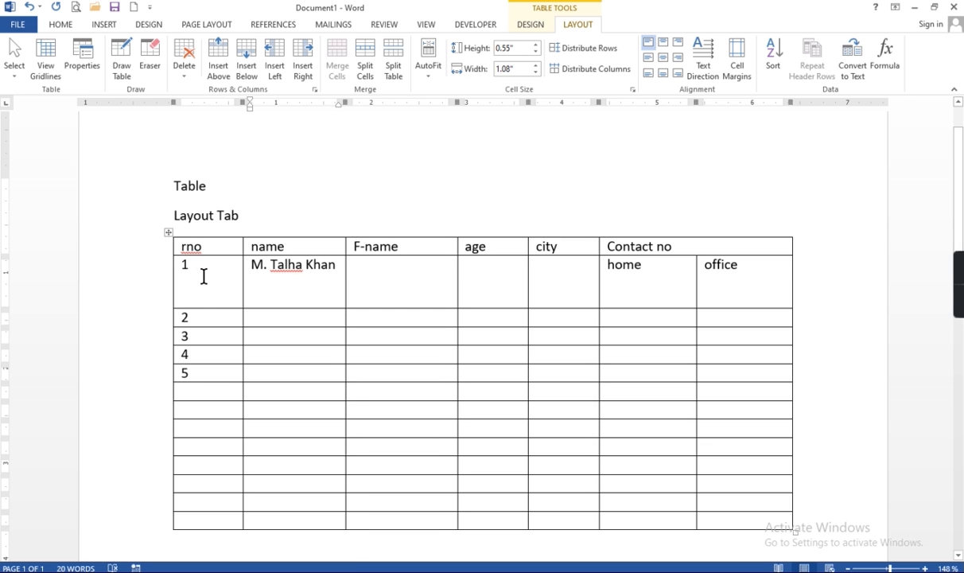
Set the height of row 2 to 0.8".
{"action": "left_click", "coordinate": [215, 300]}
{"action": "left_click", "coordinate": [216, 316]}
{"action": "left_click", "coordinate": [538, 46]}
{"action": "left_click", "coordinate": [538, 45]}
{"action": "left_click", "coordinate": [537, 46]}
{"action": "left_click", "coordinate": [538, 45]}
{"action": "left_click", "coordinate": [537, 45]}
{"action": "left_click", "coordinate": [538, 45]}
{"action": "left_click", "coordinate": [538, 45]}
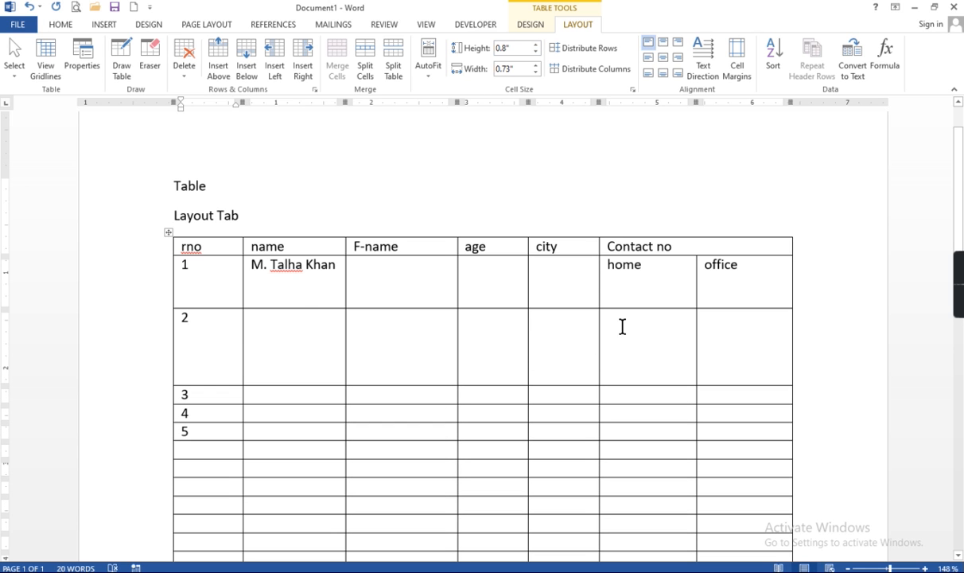
Set the width of the name column to 1.6".
{"action": "left_click", "coordinate": [265, 399]}
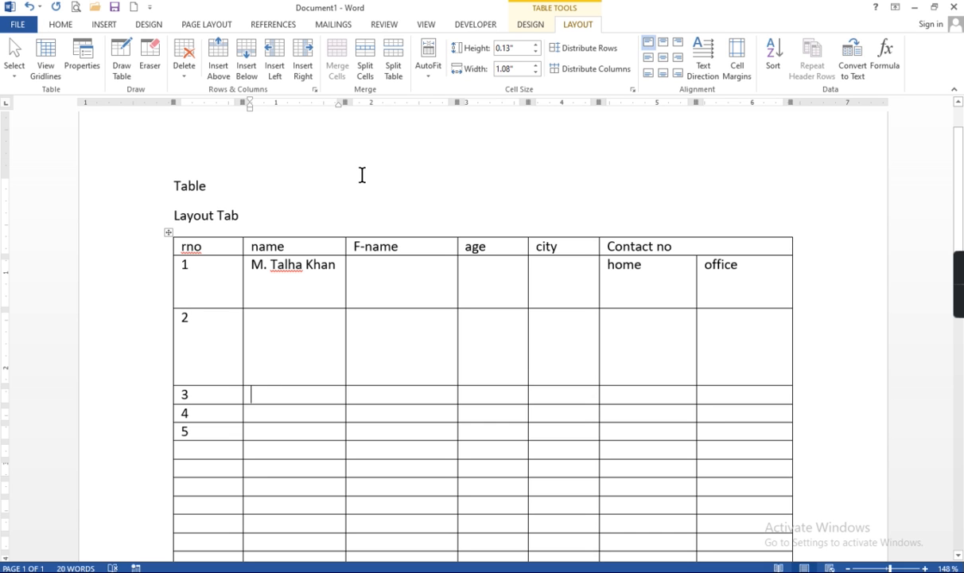
{"action": "left_click", "coordinate": [536, 65]}
{"action": "left_click", "coordinate": [537, 65]}
{"action": "left_click", "coordinate": [537, 66]}
{"action": "left_click", "coordinate": [537, 66]}
{"action": "left_click", "coordinate": [537, 65]}
{"action": "left_click", "coordinate": [536, 65]}
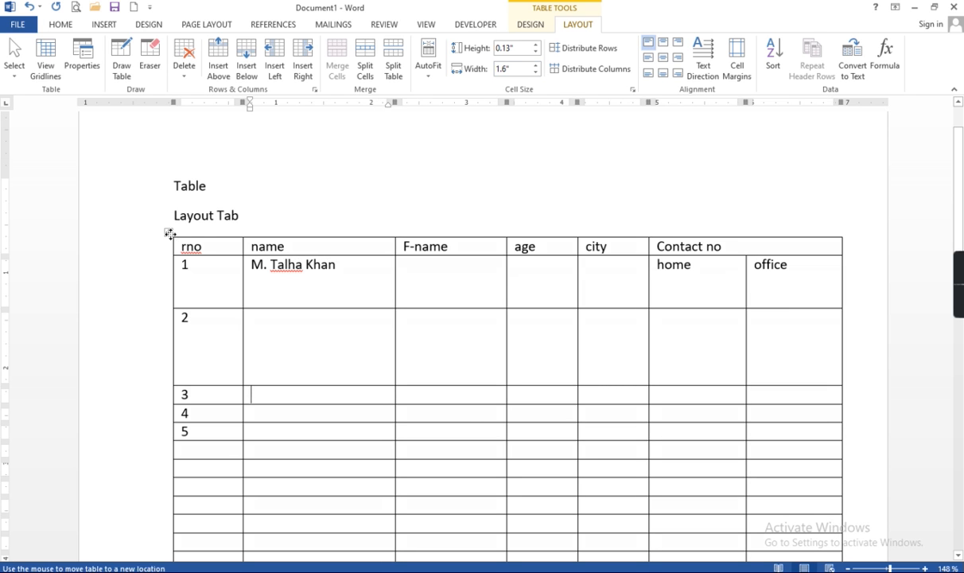
Distribute the whole table's rows evenly, and try distributing its columns evenly before undoing the column change.
{"action": "left_click", "coordinate": [170, 233]}
{"action": "left_click", "coordinate": [587, 50]}
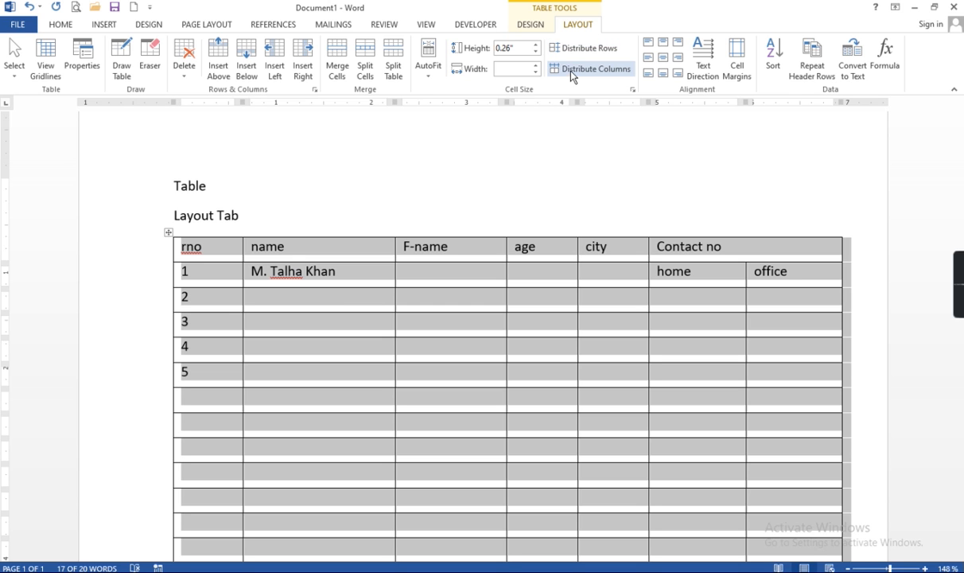
{"action": "left_click", "coordinate": [588, 69]}
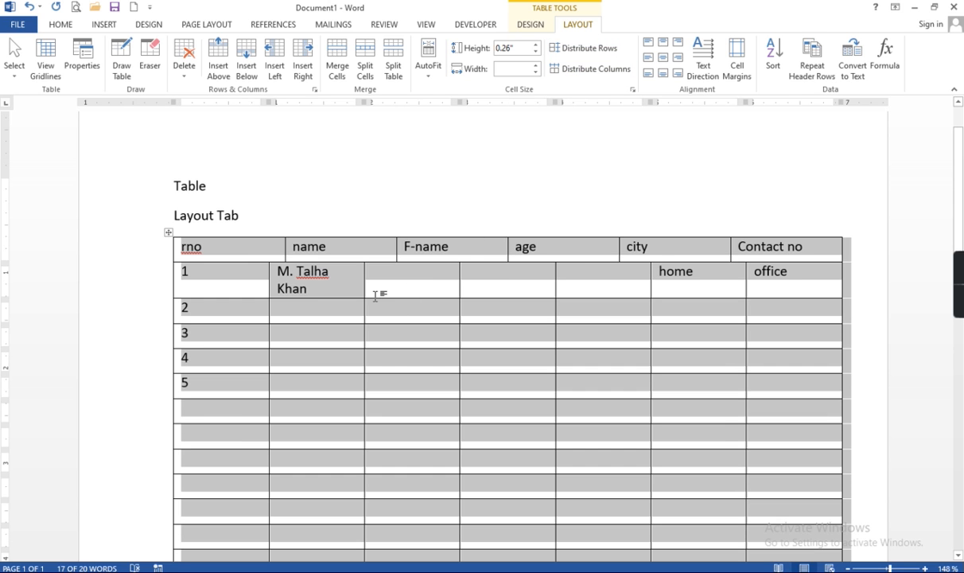
{"action": "key", "text": "ctrl+z"}
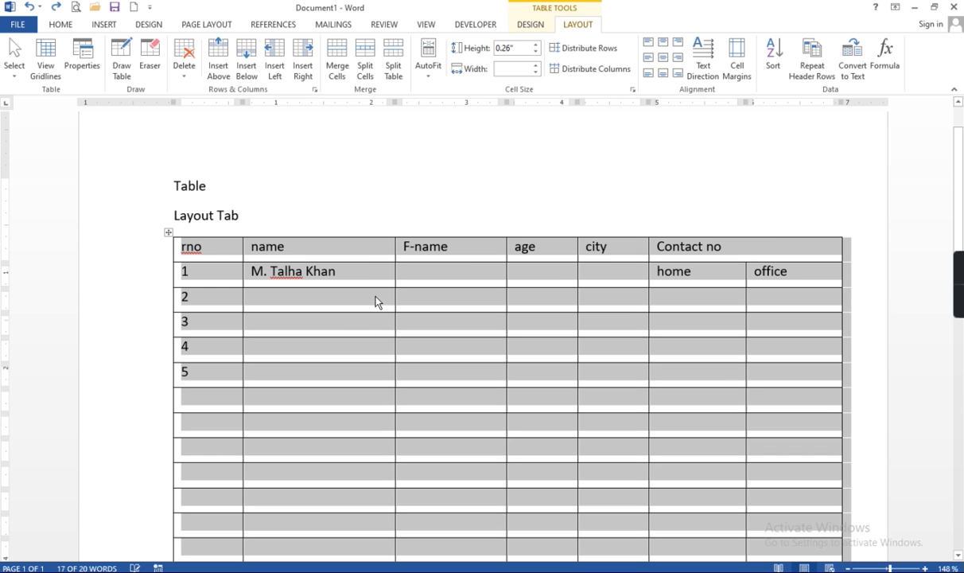
{"action": "left_click", "coordinate": [251, 296]}
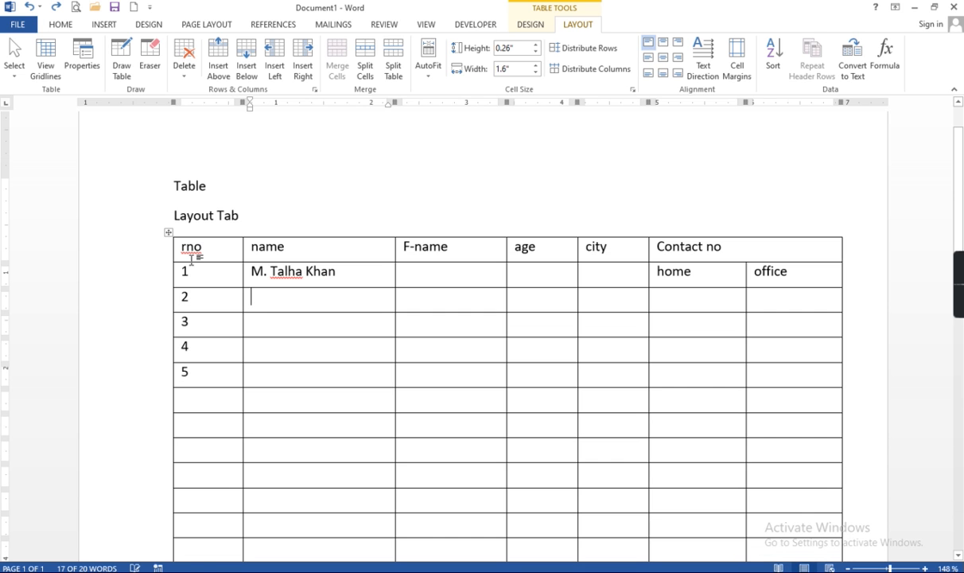
Set the height of every row in the table to 0.4".
{"action": "left_click", "coordinate": [168, 231]}
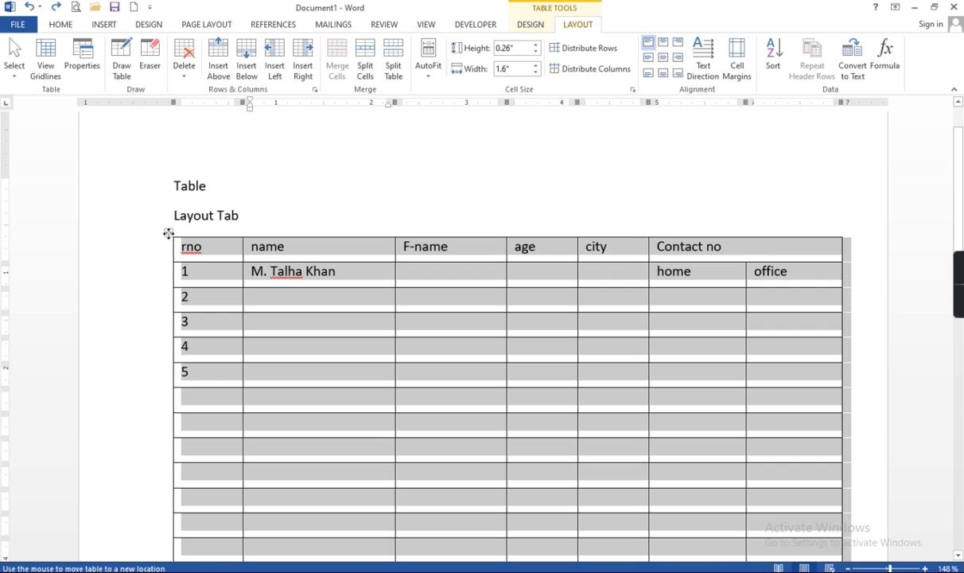
{"action": "left_click", "coordinate": [535, 44]}
{"action": "left_click", "coordinate": [535, 44]}
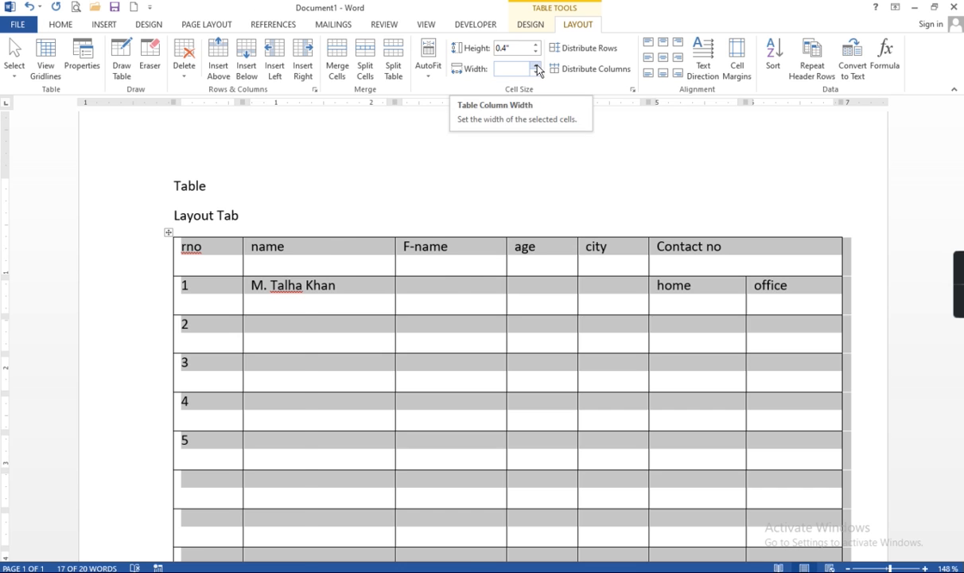
Try adjusting the width of all the table's cells at once and undo the width change.
{"action": "left_click", "coordinate": [537, 71]}
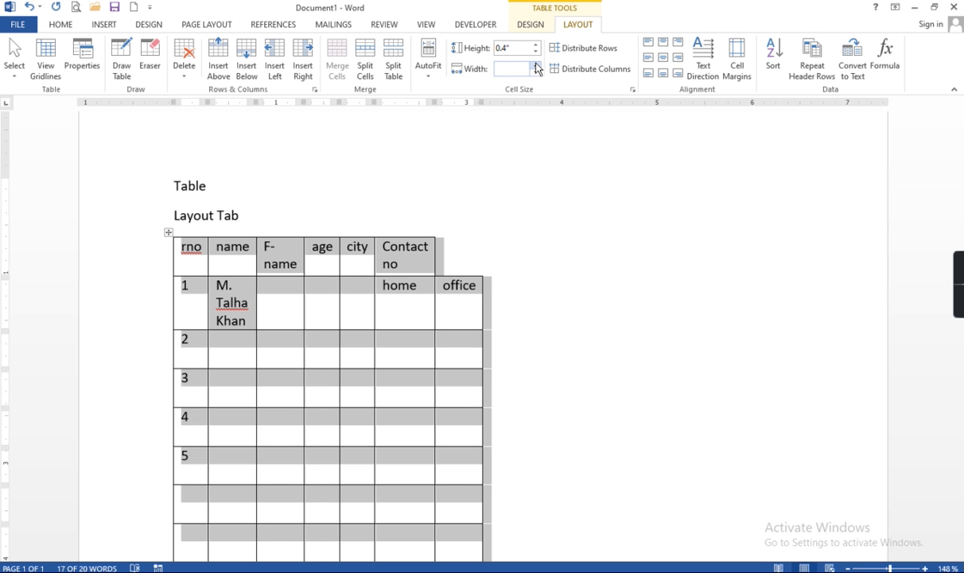
{"action": "key", "text": "ctrl+z"}
{"action": "key", "text": "ctrl+z"}
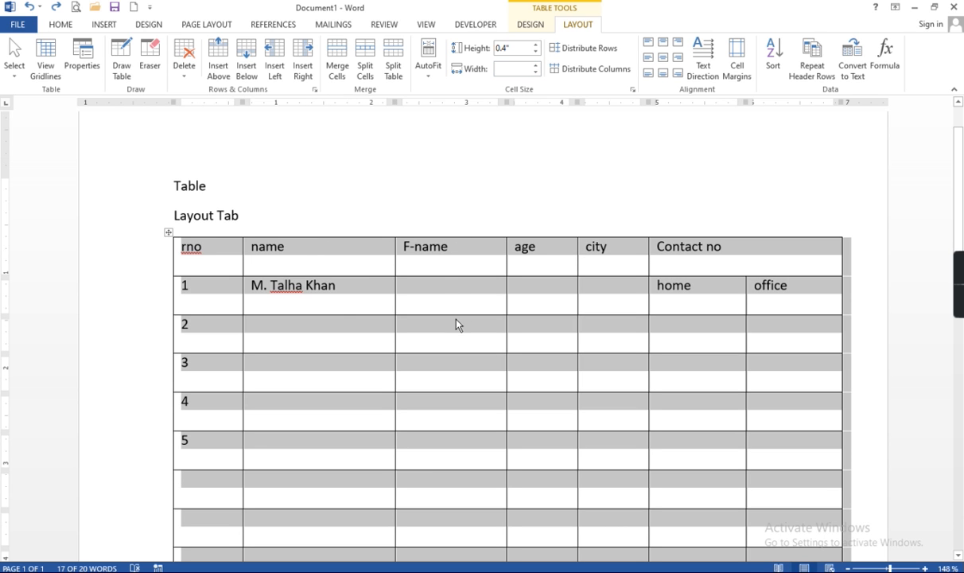
Try the top, middle and bottom text alignments on the name header cell, finishing with it centred horizontally and vertically.
{"action": "left_click", "coordinate": [310, 306]}
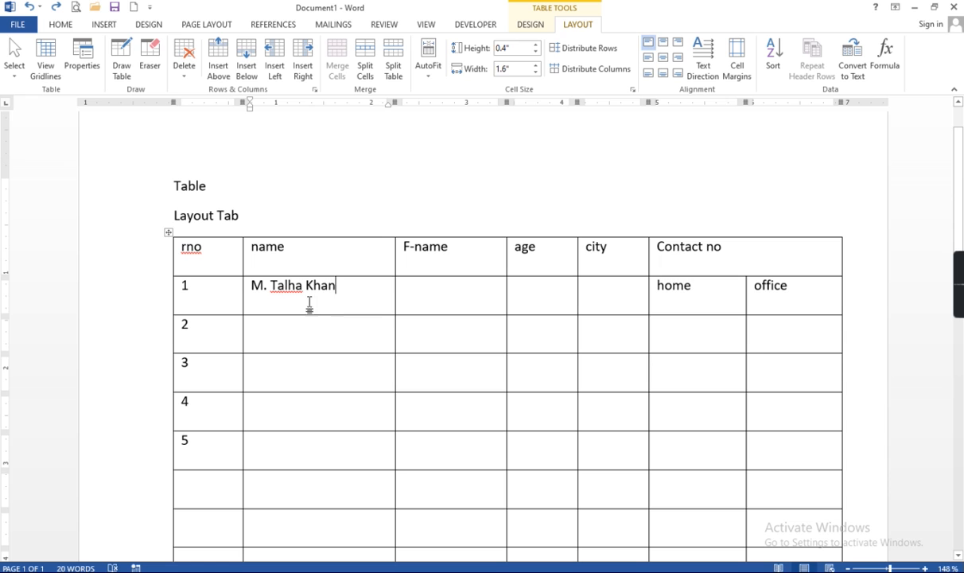
{"action": "left_click", "coordinate": [250, 250]}
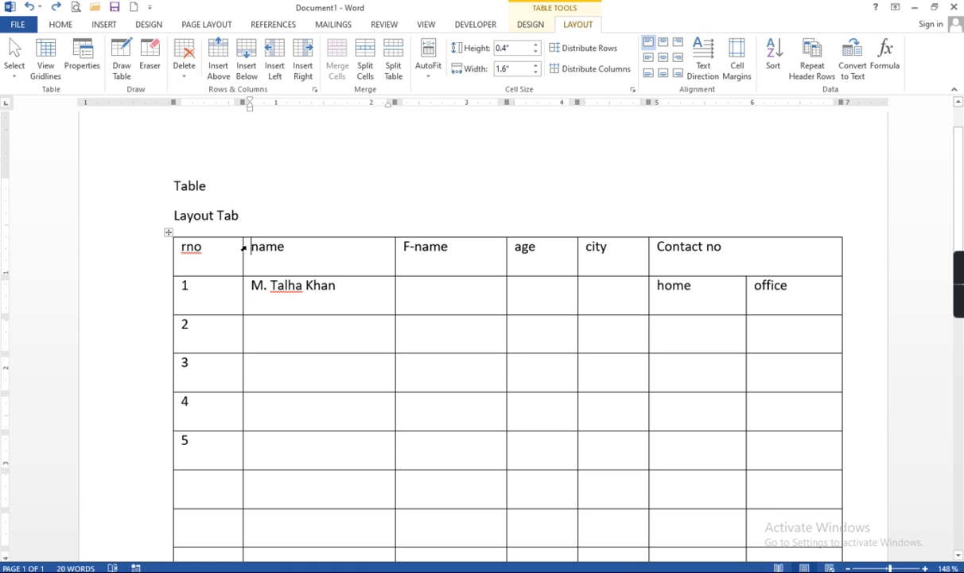
{"action": "left_click", "coordinate": [243, 249]}
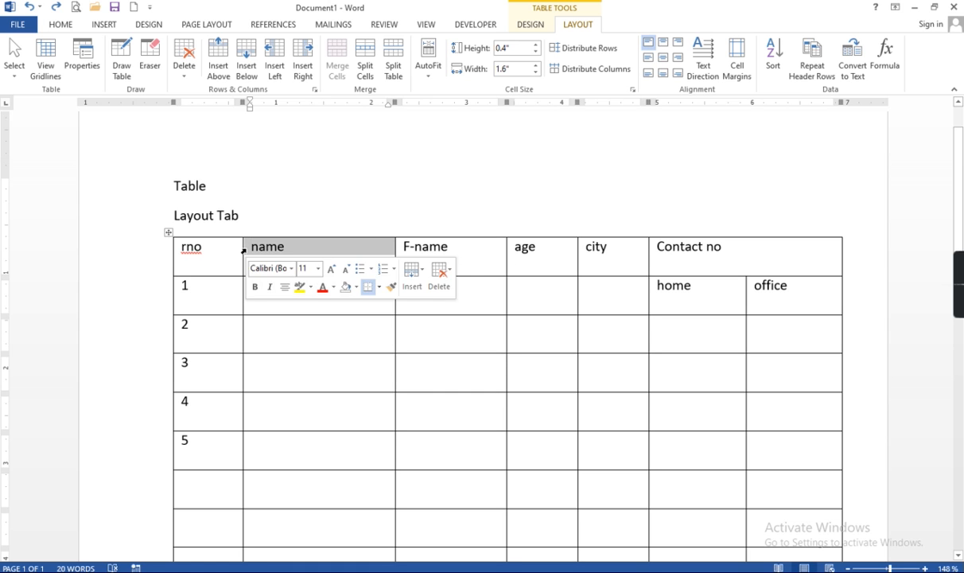
{"action": "left_click", "coordinate": [663, 44]}
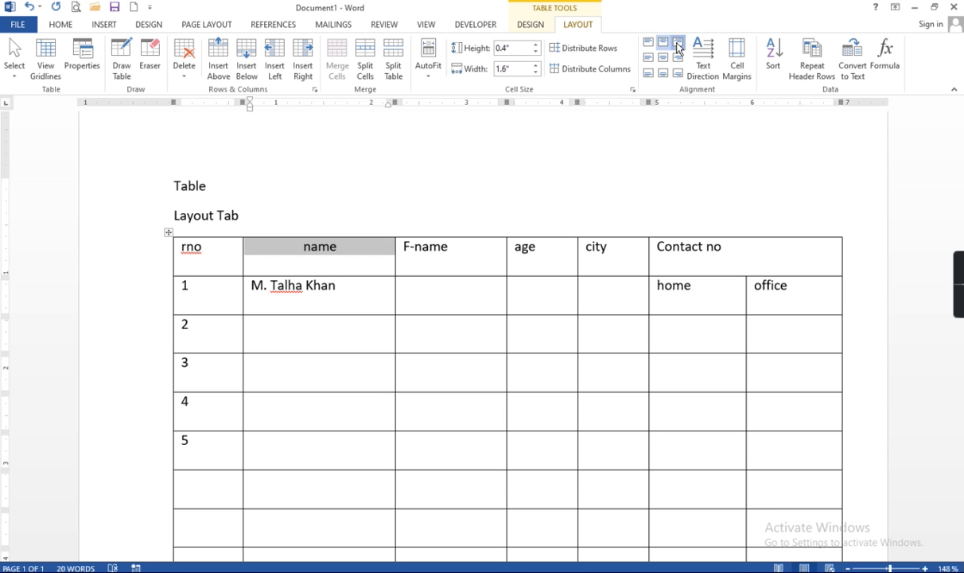
{"action": "left_click", "coordinate": [677, 45]}
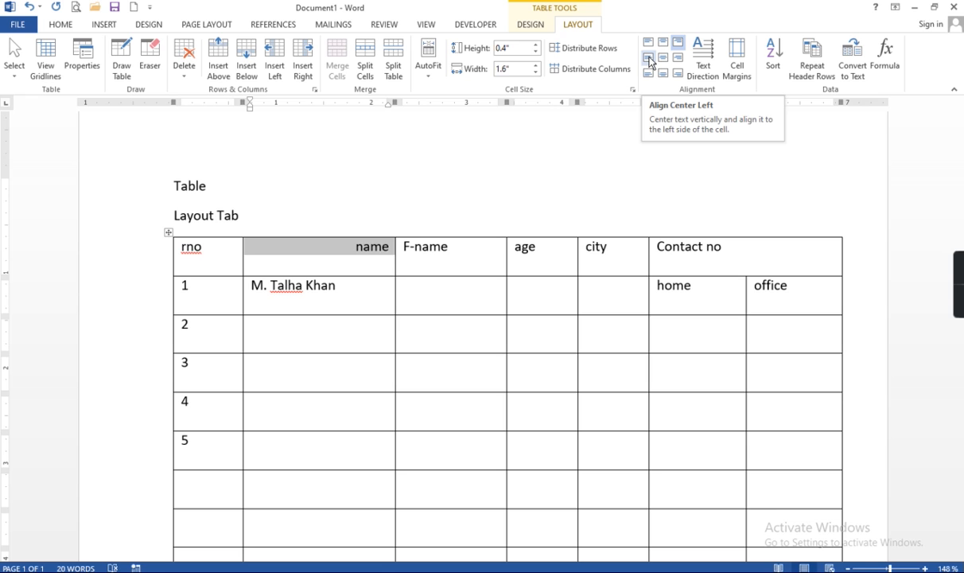
{"action": "left_click", "coordinate": [650, 62]}
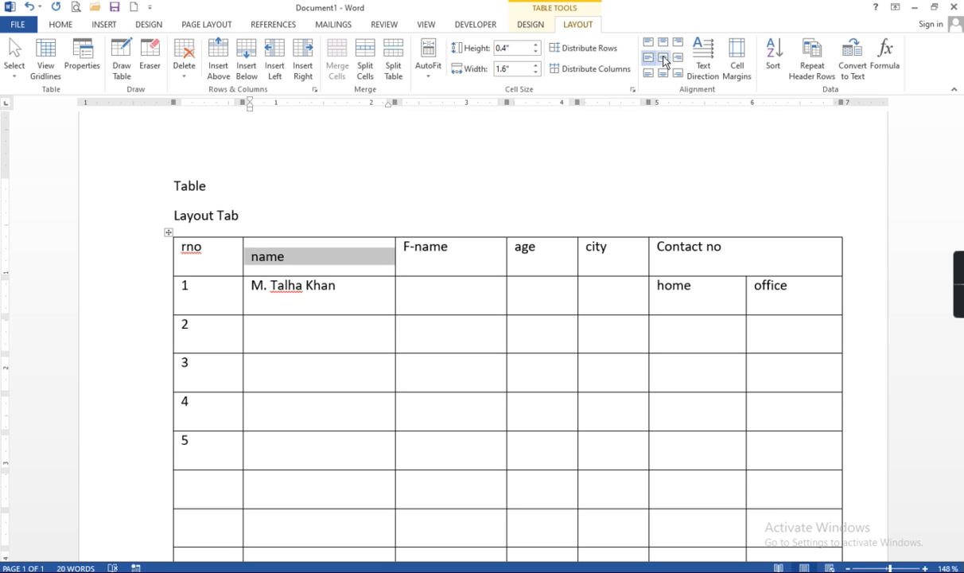
{"action": "left_click", "coordinate": [663, 58]}
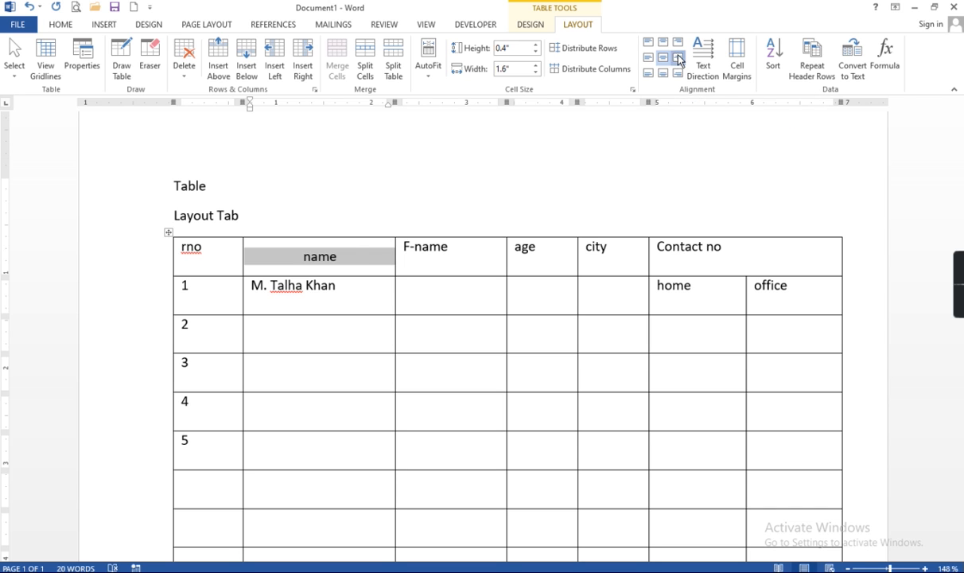
{"action": "left_click", "coordinate": [679, 59]}
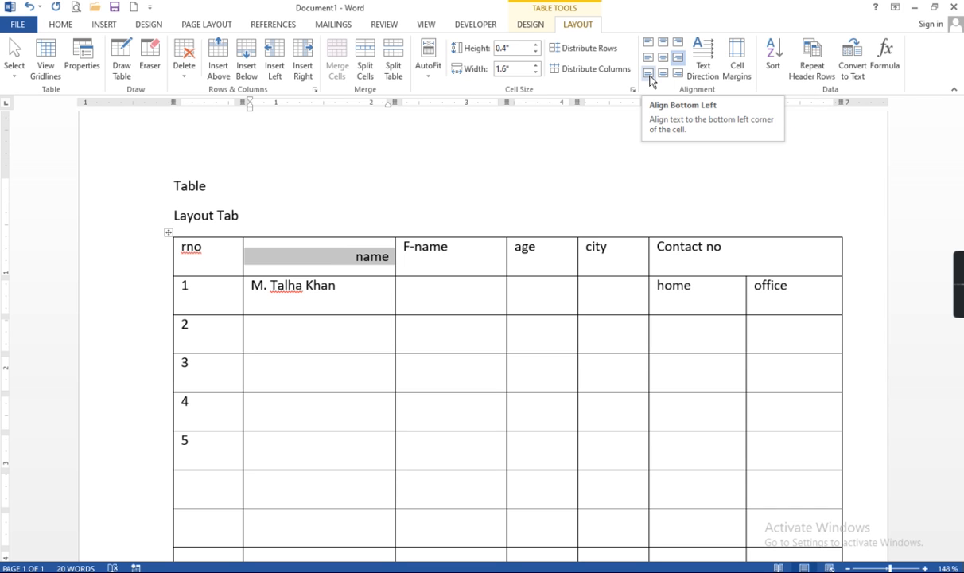
{"action": "left_click", "coordinate": [649, 74]}
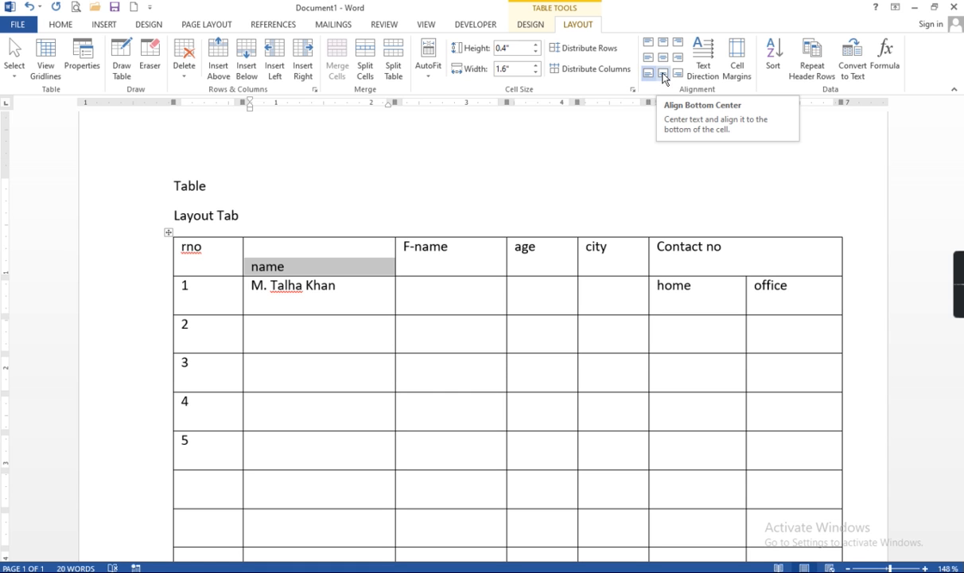
{"action": "left_click", "coordinate": [663, 74]}
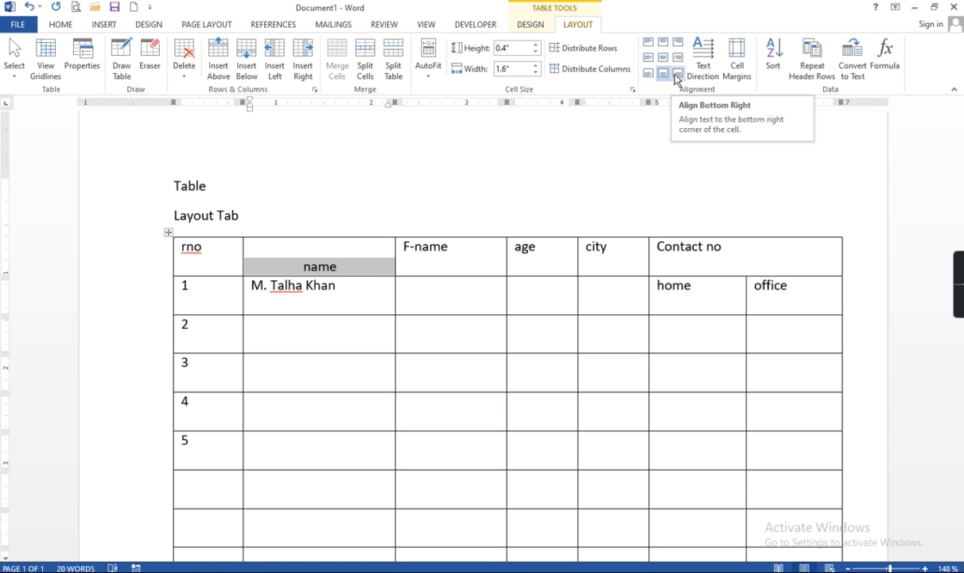
{"action": "left_click", "coordinate": [676, 74]}
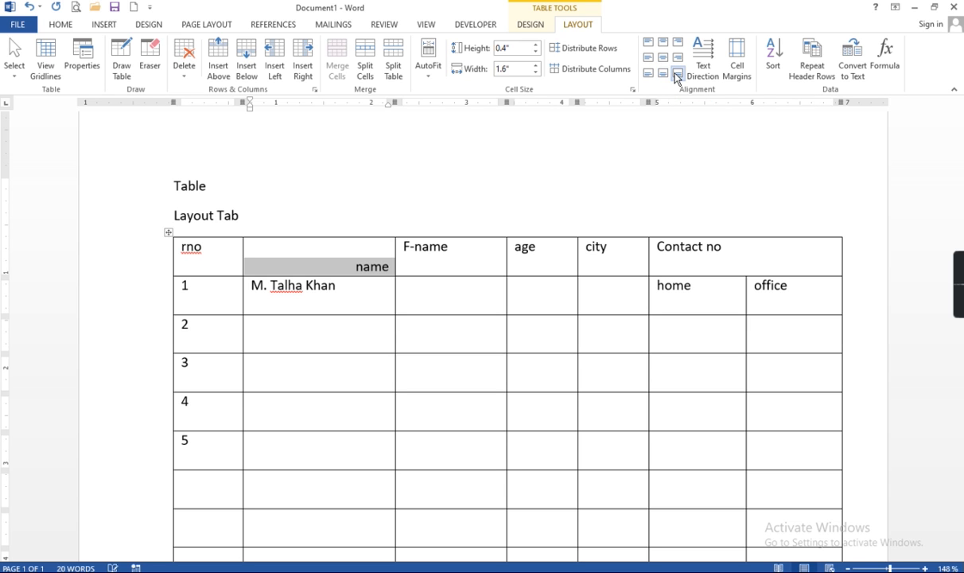
{"action": "left_click", "coordinate": [662, 59]}
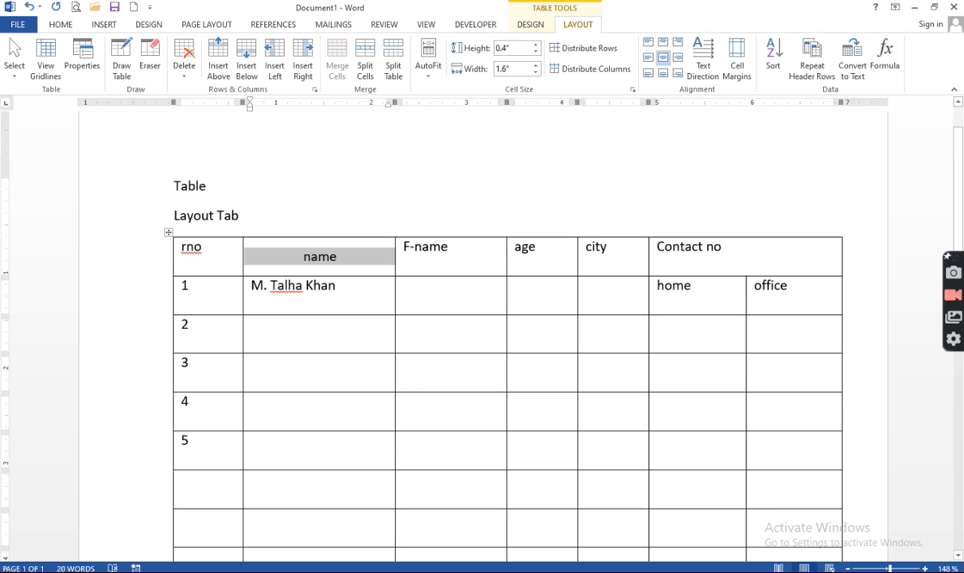
Rotate the rno heading to read downward and narrow the first column to about 0.37".
{"action": "left_click_drag", "start_coordinate": [181, 250], "coordinate": [204, 250]}
{"action": "left_click", "coordinate": [702, 64]}
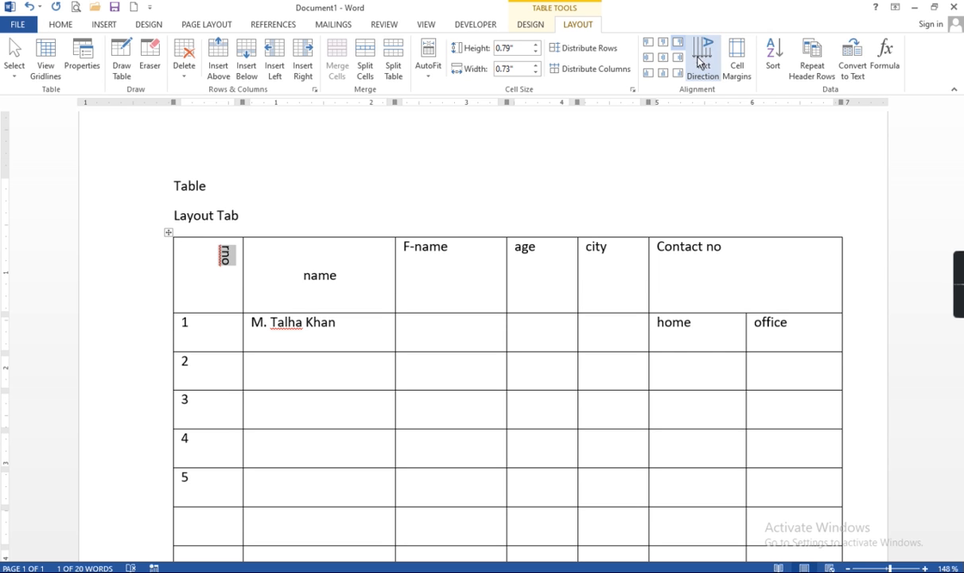
{"action": "left_click_drag", "start_coordinate": [241, 269], "coordinate": [197, 265]}
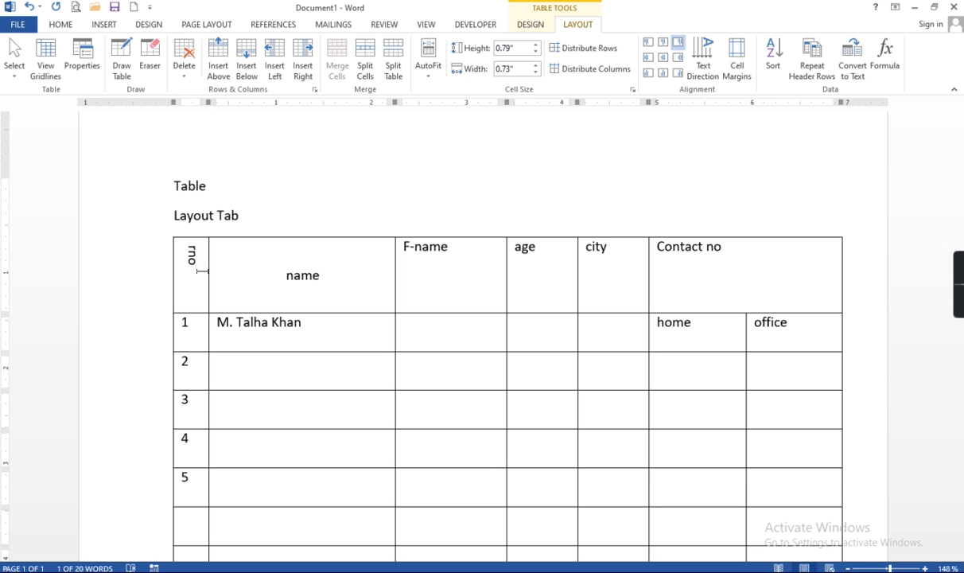
Try the other text directions on the rno heading and return it to reading downward.
{"action": "left_click", "coordinate": [704, 56]}
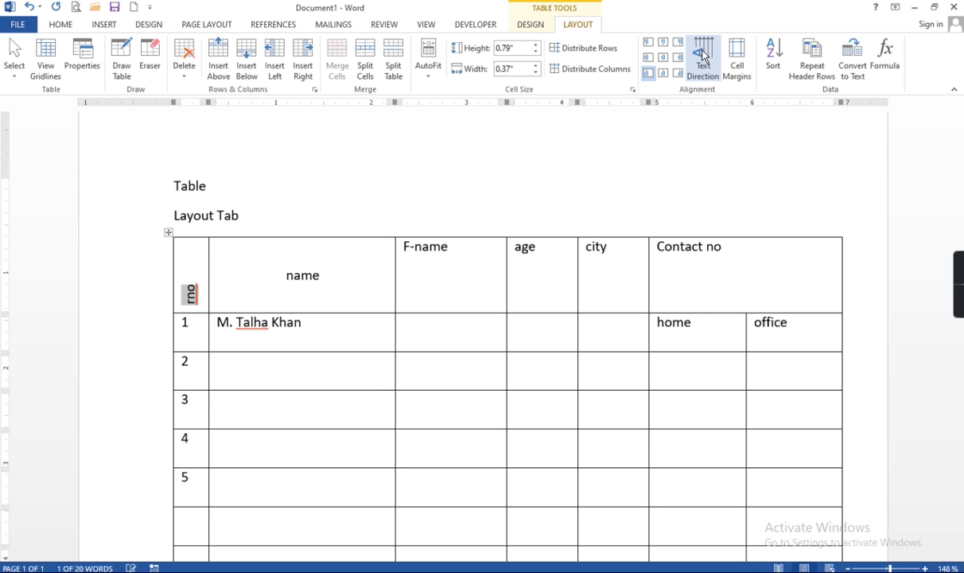
{"action": "left_click", "coordinate": [703, 54]}
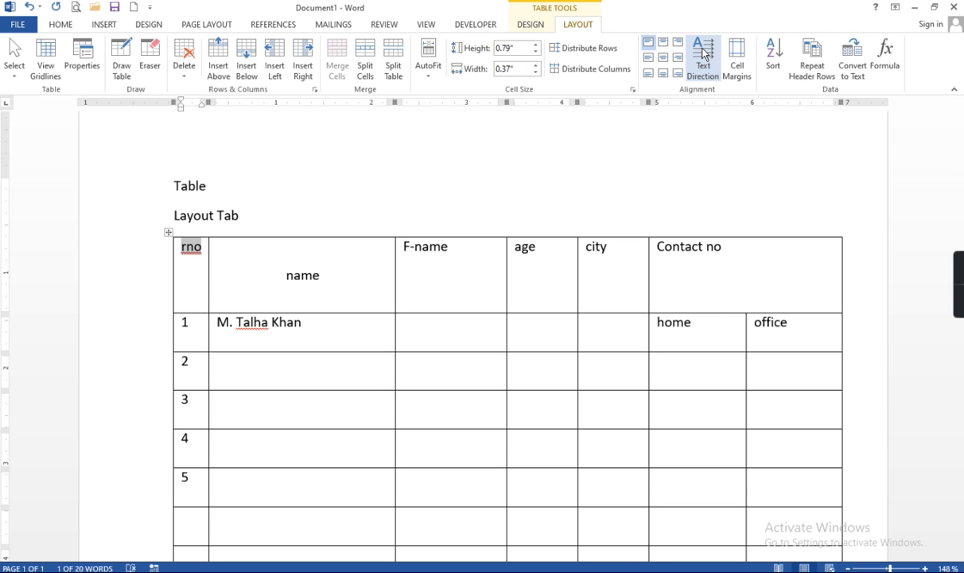
{"action": "left_click", "coordinate": [704, 53]}
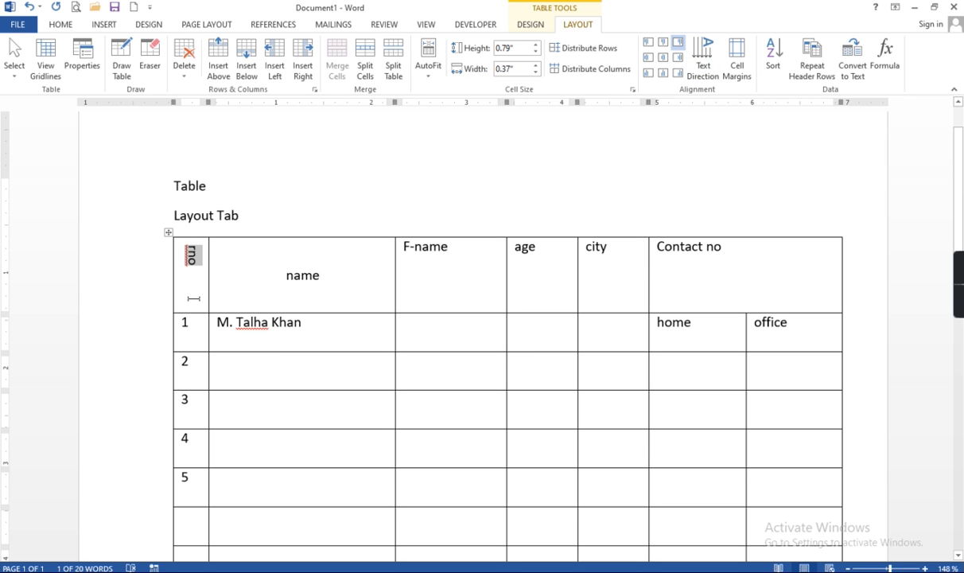
Create a new blank document and insert a table with 5 columns and 5 rows.
{"action": "scroll", "coordinate": [366, 434], "scroll_direction": "down", "scroll_amount": 1}
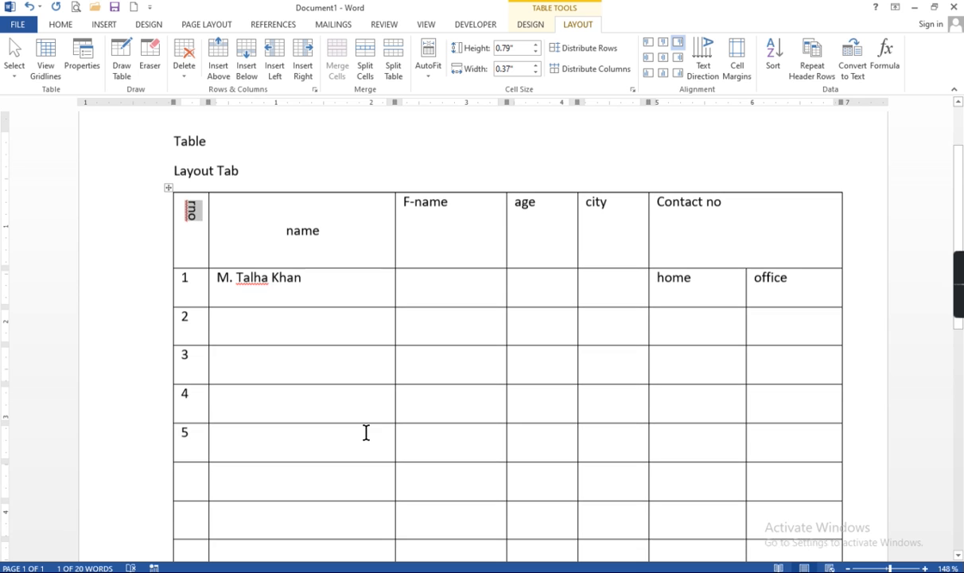
{"action": "scroll", "coordinate": [366, 433], "scroll_direction": "down", "scroll_amount": 2}
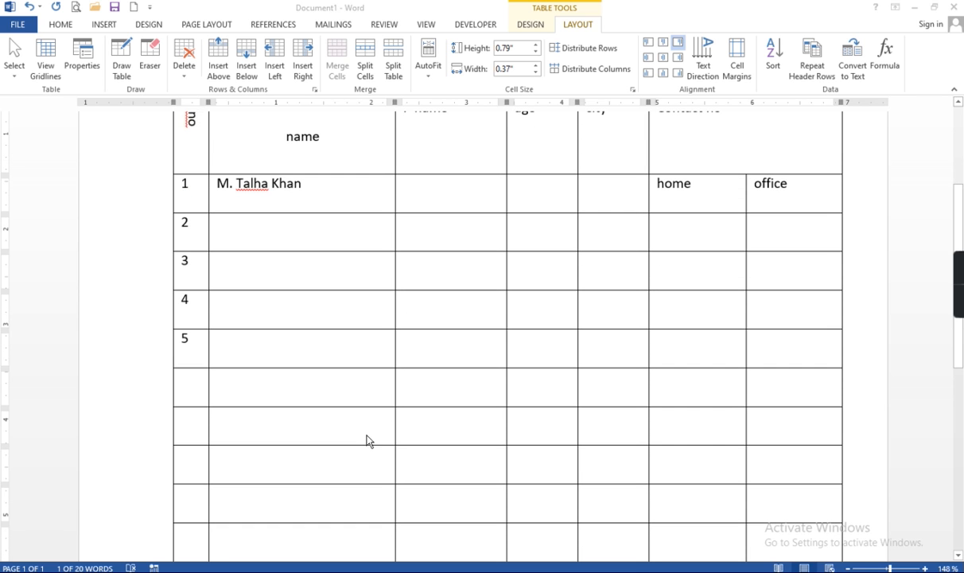
{"action": "key", "text": "ctrl+n"}
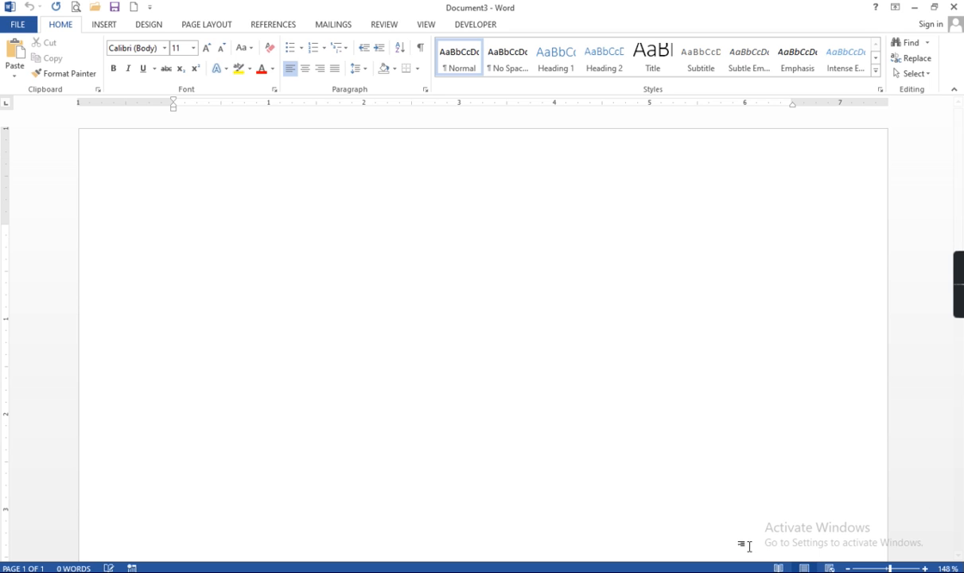
{"action": "mouse_move", "coordinate": [953, 283]}
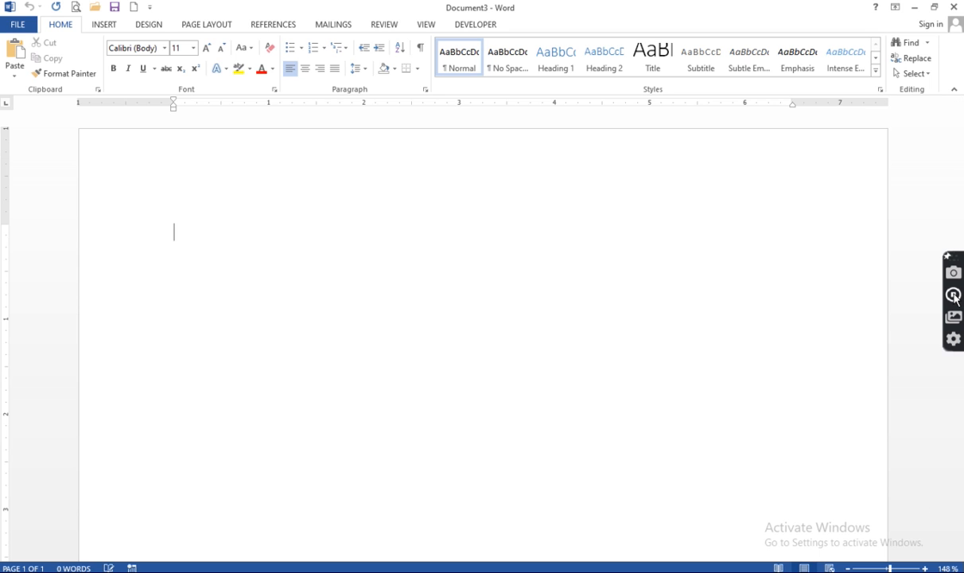
{"action": "left_click", "coordinate": [951, 295]}
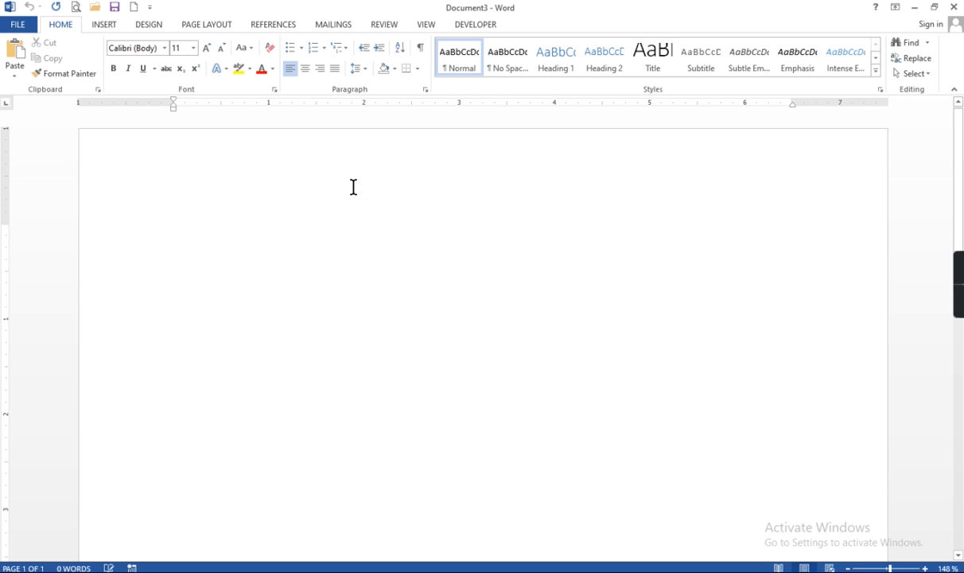
{"action": "left_click", "coordinate": [112, 28]}
{"action": "left_click", "coordinate": [107, 70]}
{"action": "left_click", "coordinate": [133, 211]}
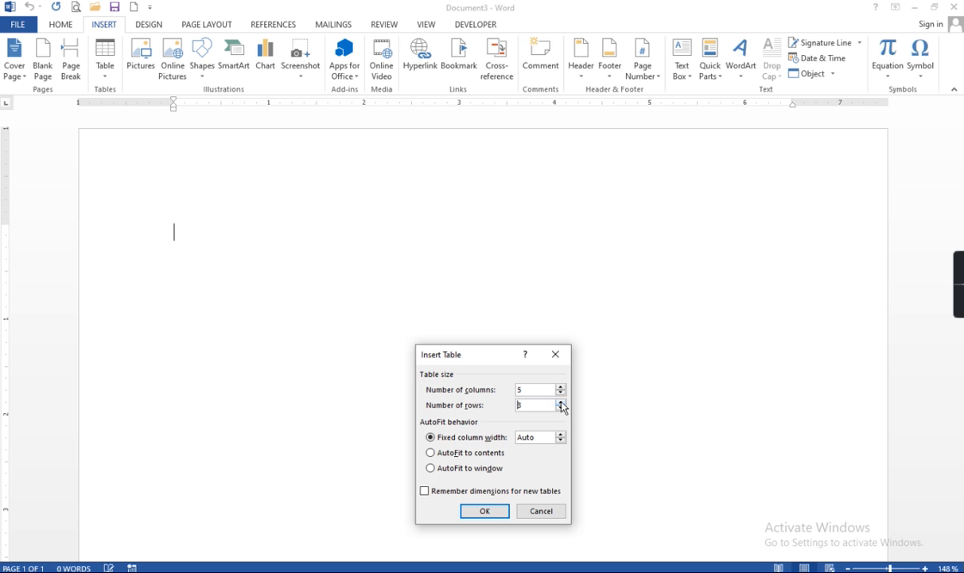
{"action": "left_click", "coordinate": [487, 513]}
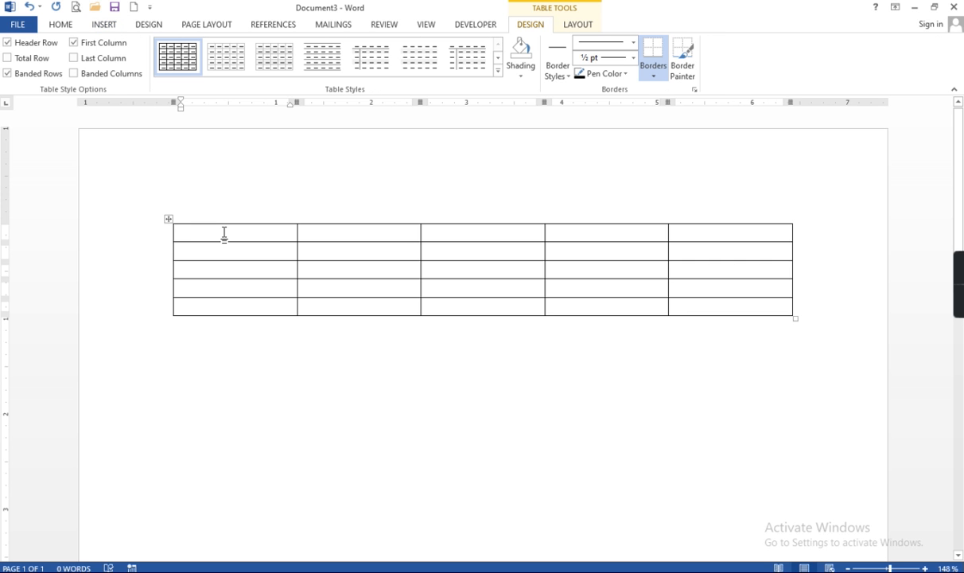
Fill the first four header cells of the new table with Rno, name, Marks and Position.
{"action": "type", "text": "Rno"}
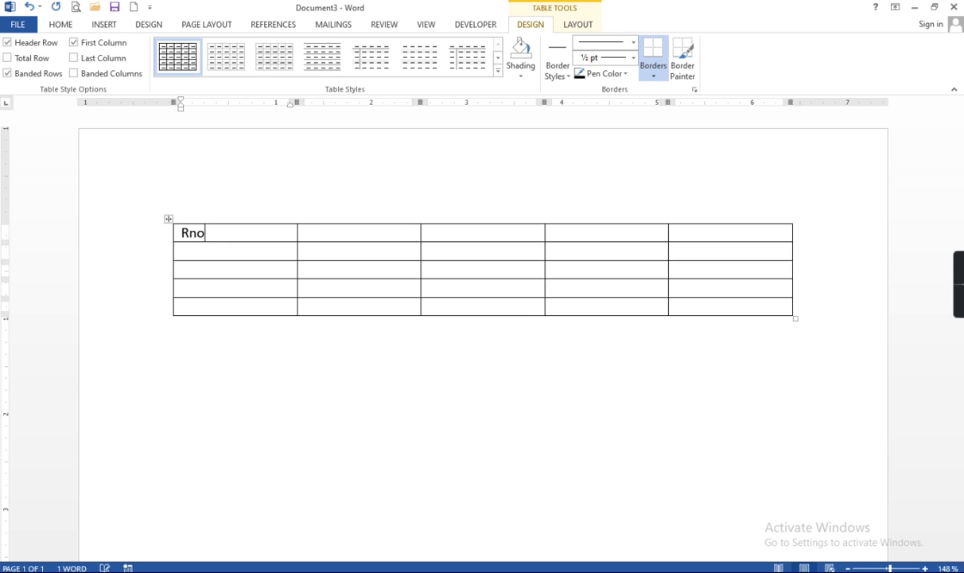
{"action": "key", "text": "Tab"}
{"action": "type", "text": "name"}
{"action": "key", "text": "Tab"}
{"action": "type", "text": "Marks"}
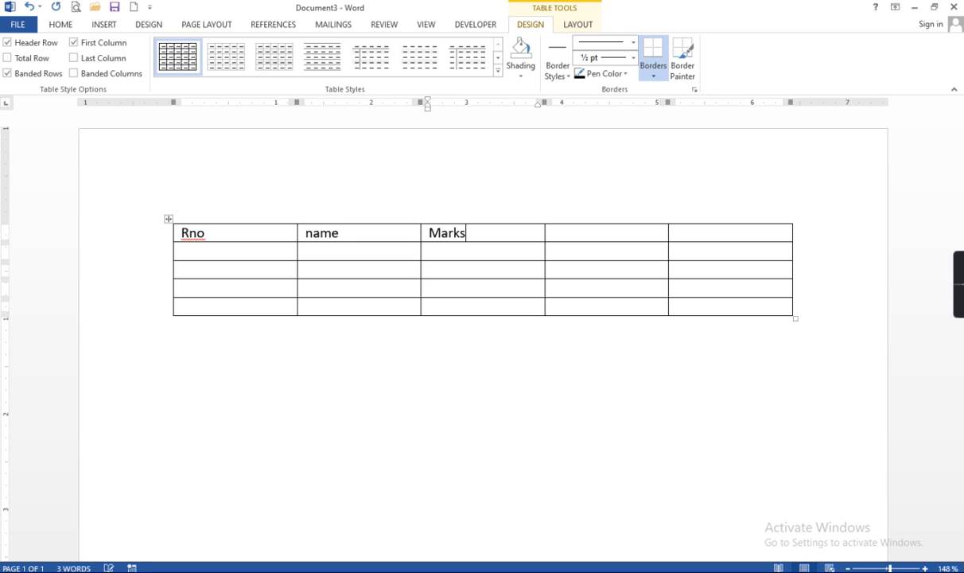
{"action": "key", "text": "Tab"}
{"action": "type", "text": "Position"}
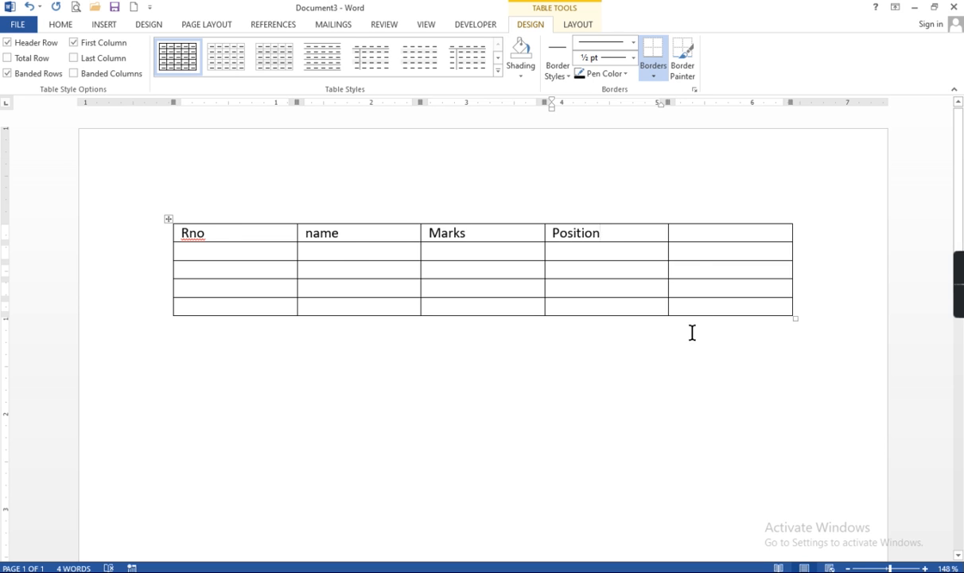
Delete the empty fifth column of the table.
{"action": "left_click", "coordinate": [686, 236]}
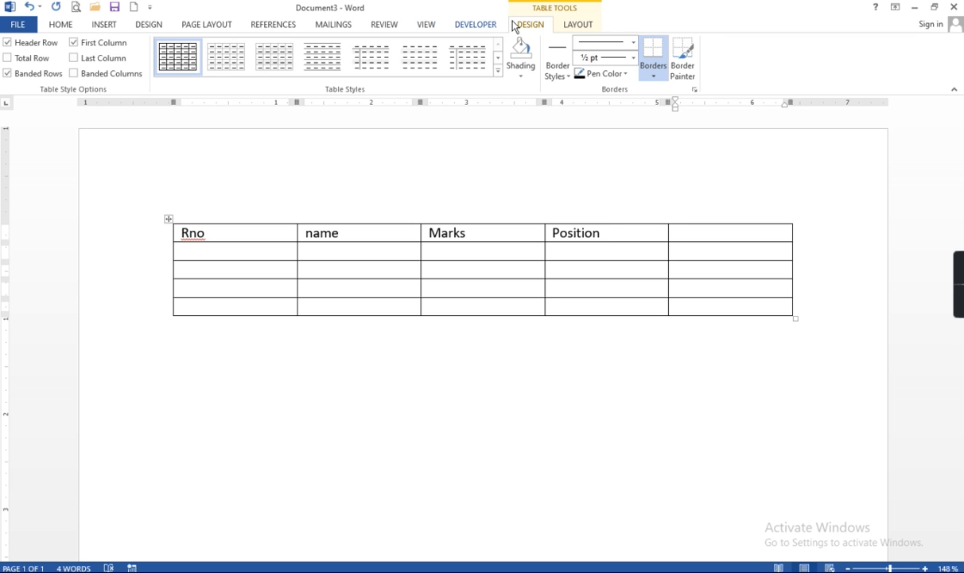
{"action": "left_click", "coordinate": [578, 24]}
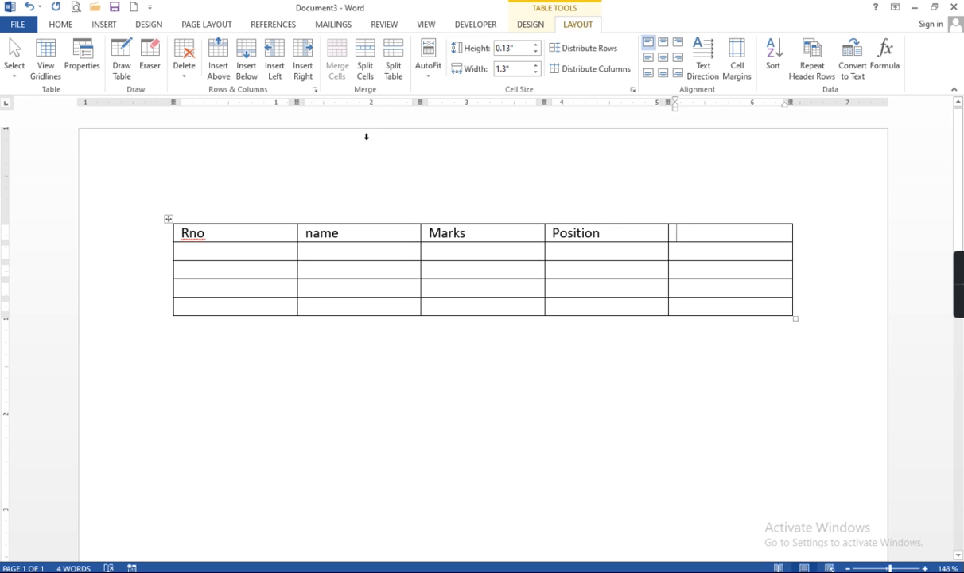
{"action": "left_click", "coordinate": [184, 63]}
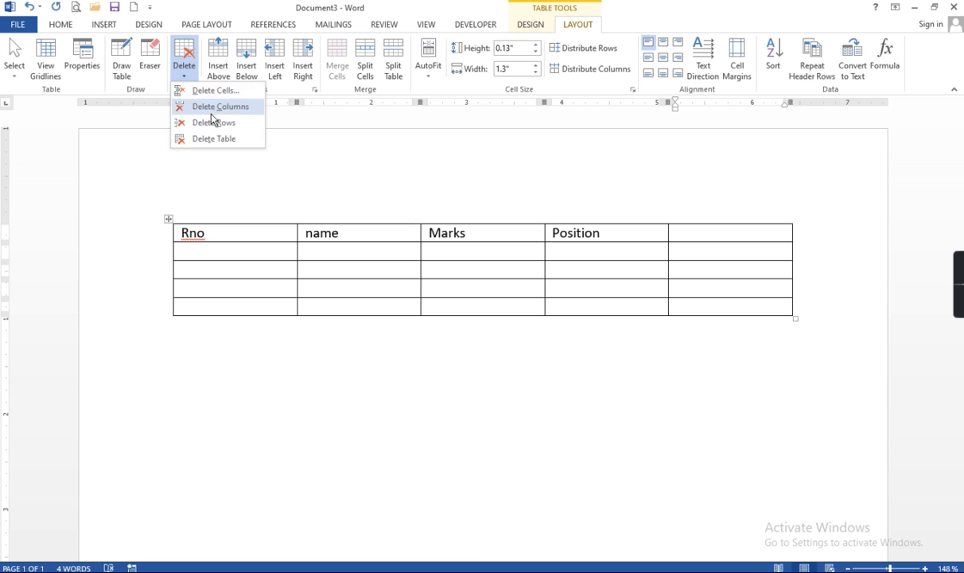
{"action": "left_click", "coordinate": [212, 106]}
Number the four rows below the header 1 to 4 in the Rno column.
{"action": "left_click", "coordinate": [215, 252]}
{"action": "type", "text": "1"}
{"action": "key", "text": "Down"}
{"action": "type", "text": "2"}
{"action": "key", "text": "Down"}
{"action": "type", "text": "3"}
{"action": "key", "text": "Down"}
{"action": "type", "text": "4"}
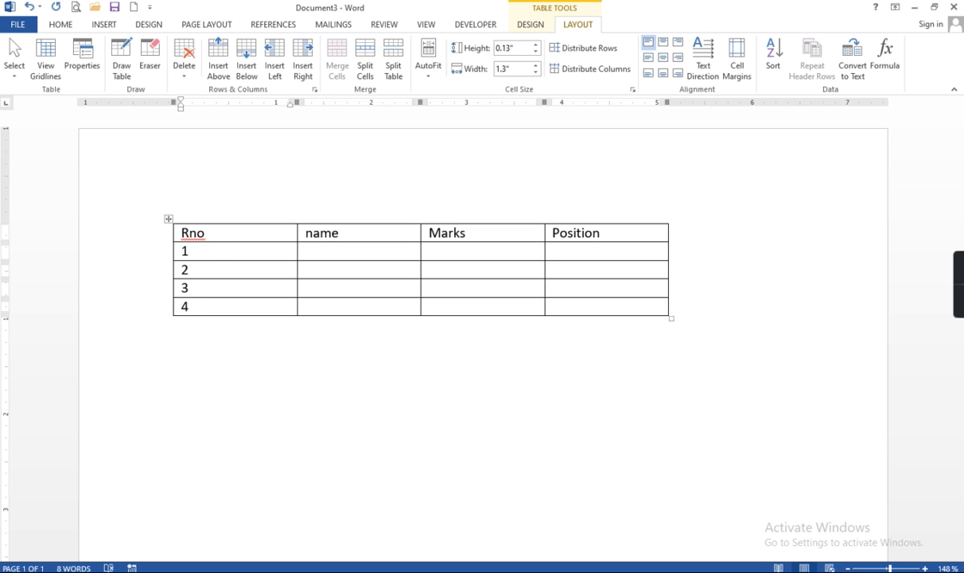
Enter the students' first names in the name column for roll numbers 1 to 3.
{"action": "key", "text": "Up"}
{"action": "key", "text": "Up"}
{"action": "key", "text": "Up"}
{"action": "key", "text": "Right"}
{"action": "type", "text": "Asad"}
{"action": "key", "text": "Down"}
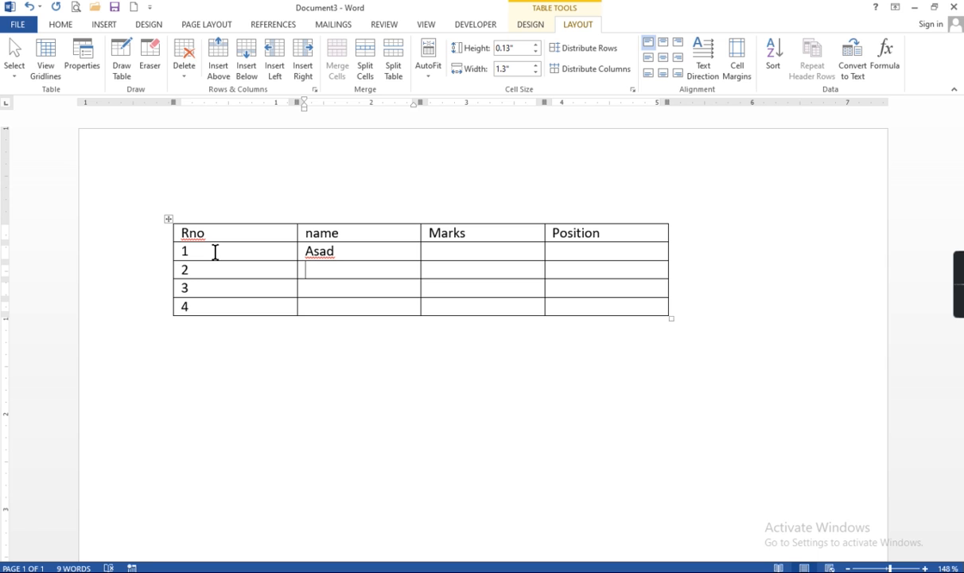
{"action": "type", "text": "Takl"}
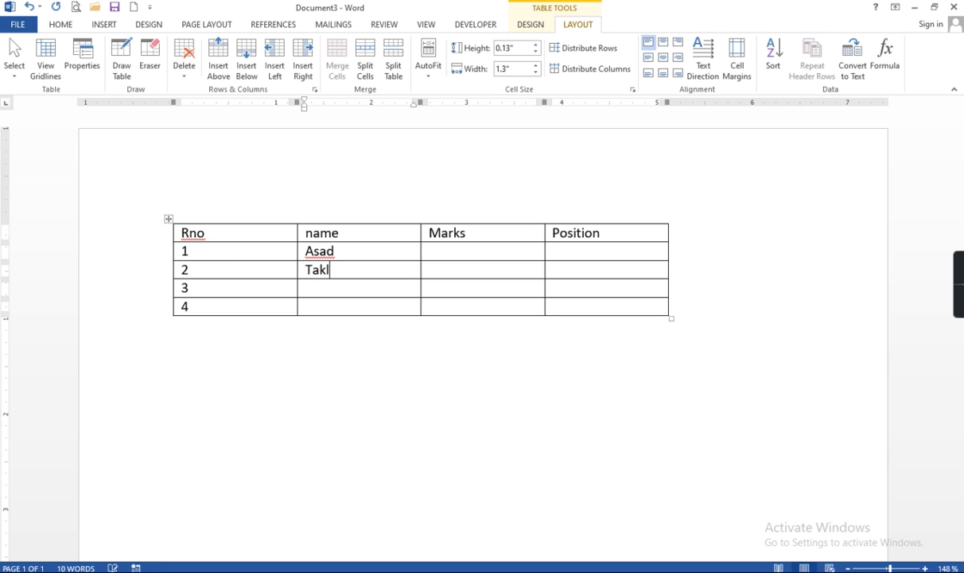
{"action": "key", "text": "BackSpace"}
{"action": "key", "text": "BackSpace"}
{"action": "type", "text": "lha"}
{"action": "key", "text": "Down"}
{"action": "type", "text": "Basi"}
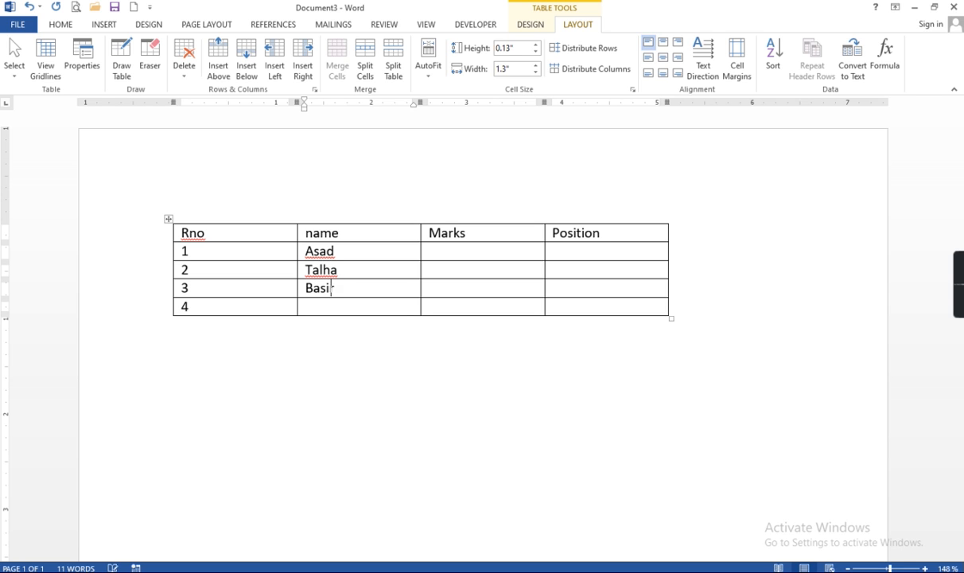
{"action": "type", "text": "t"}
Clear the student's name from the row of roll number 1.
{"action": "key", "text": "Down"}
{"action": "key", "text": "Up"}
{"action": "key", "text": "Up"}
{"action": "key", "text": "Delete"}
{"action": "key", "text": "Delete"}
{"action": "key", "text": "Delete"}
{"action": "key", "text": "Delete"}
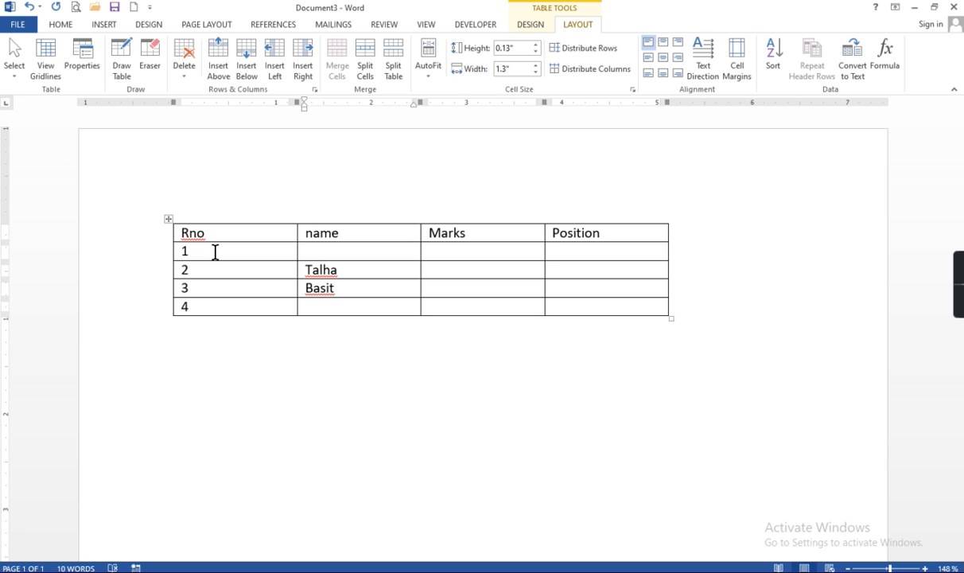
Enter the students' first names in the name column for roll numbers 1 and 4.
{"action": "type", "text": "Zia"}
{"action": "key", "text": "Down"}
{"action": "key", "text": "Down"}
{"action": "key", "text": "Down"}
{"action": "type", "text": "Asad"}
Fill the Marks column with 45, 67, 87 and 34 for roll numbers 1 to 4.
{"action": "left_click", "coordinate": [488, 257]}
{"action": "type", "text": "45"}
{"action": "key", "text": "Down"}
{"action": "type", "text": "67"}
{"action": "key", "text": "Down"}
{"action": "type", "text": "87"}
{"action": "key", "text": "Down"}
{"action": "type", "text": "34"}
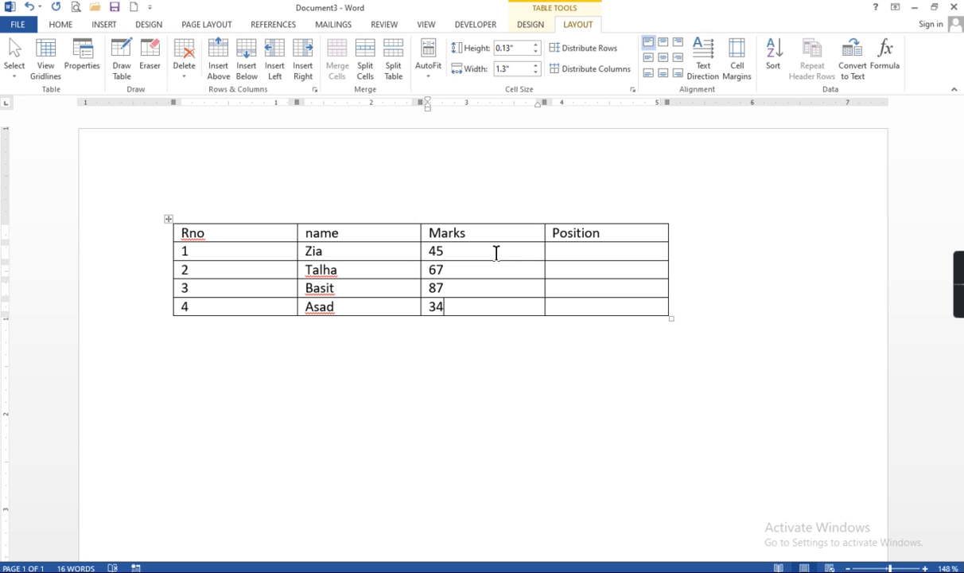
{"action": "left_click", "coordinate": [577, 253]}
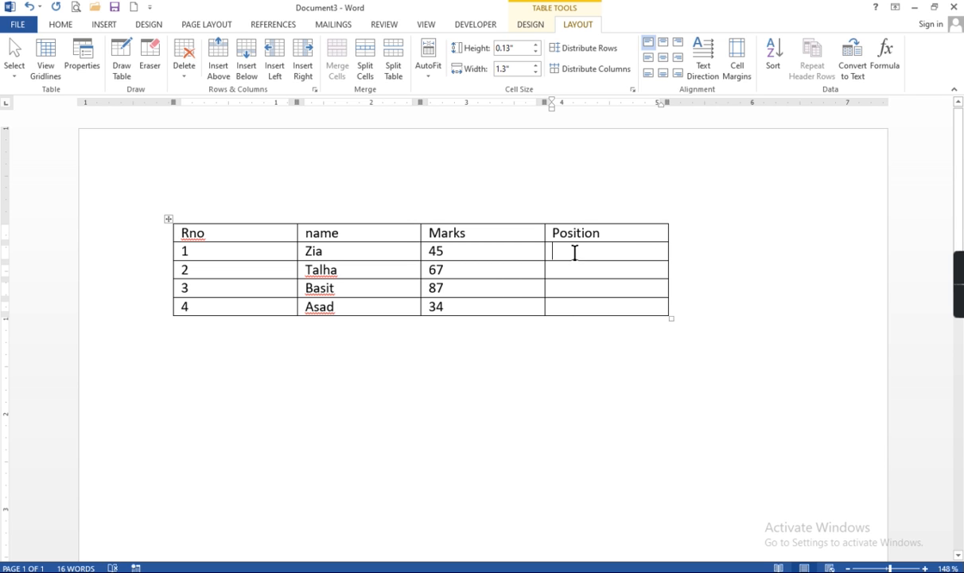
Sort the table by Column 1 as numbers in ascending order, with no header row.
{"action": "left_click", "coordinate": [228, 233]}
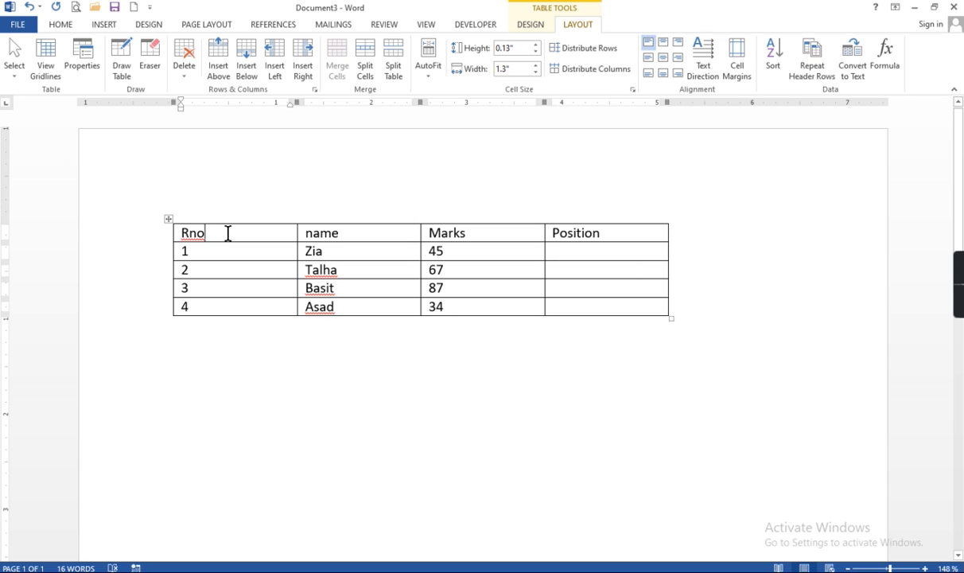
{"action": "left_click", "coordinate": [771, 58]}
{"action": "left_click_drag", "start_coordinate": [541, 177], "coordinate": [542, 351]}
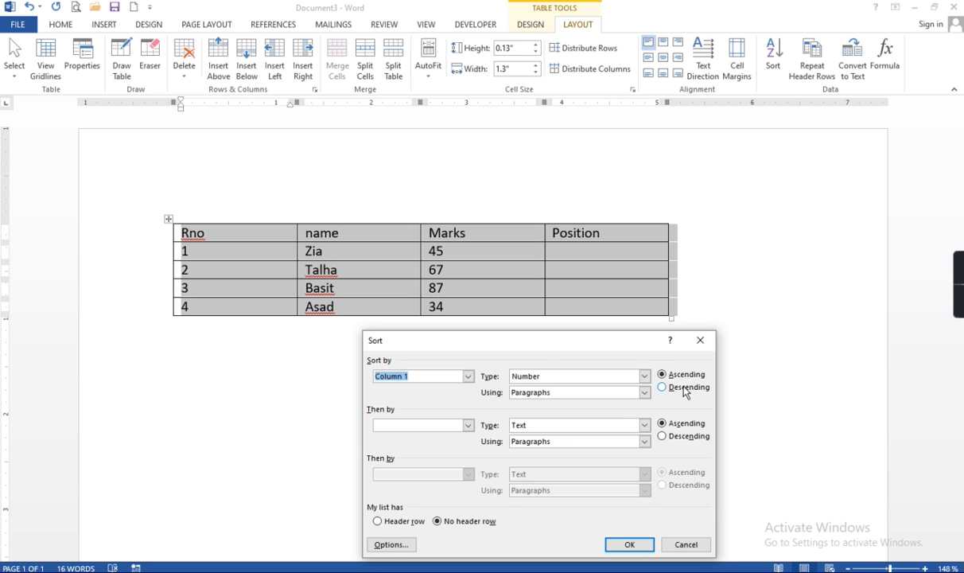
{"action": "left_click", "coordinate": [628, 545]}
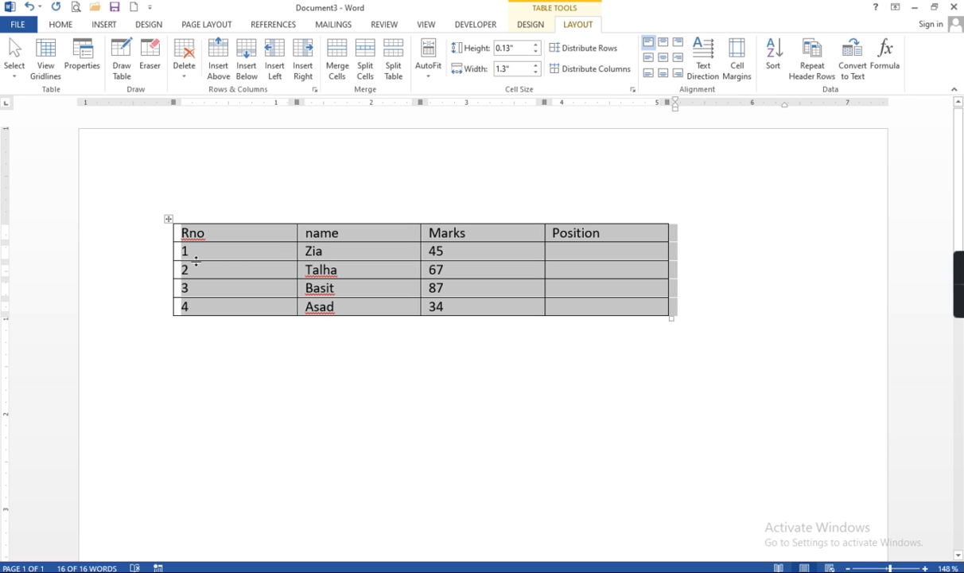
Sort the table by Column 2 in ascending order with no header row, and undo that sort.
{"action": "left_click", "coordinate": [315, 250]}
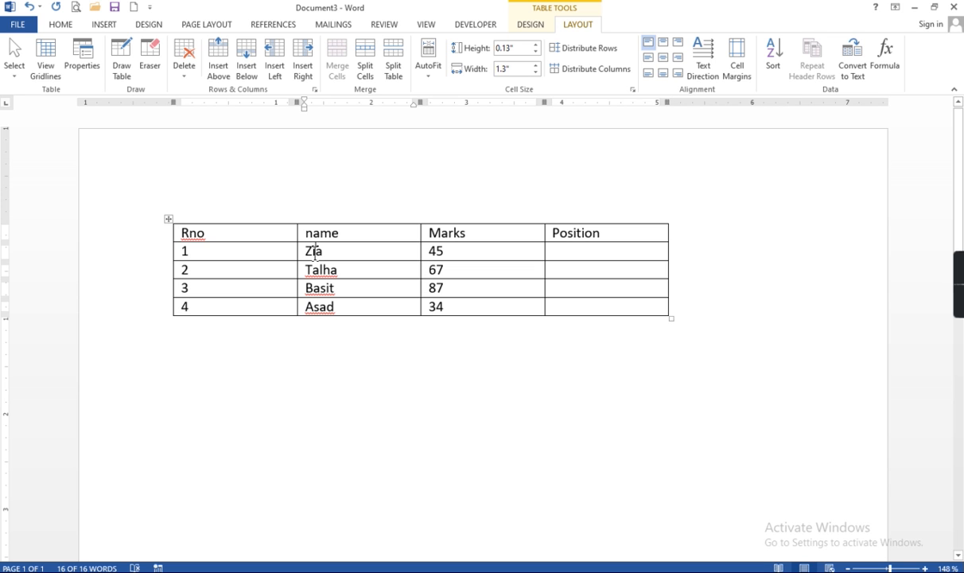
{"action": "left_click", "coordinate": [772, 55]}
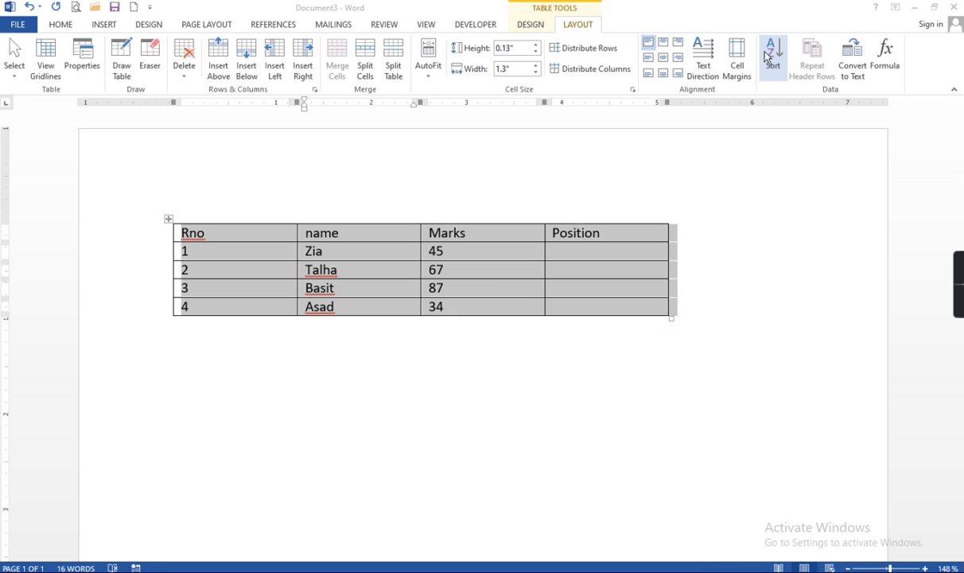
{"action": "left_click", "coordinate": [467, 376]}
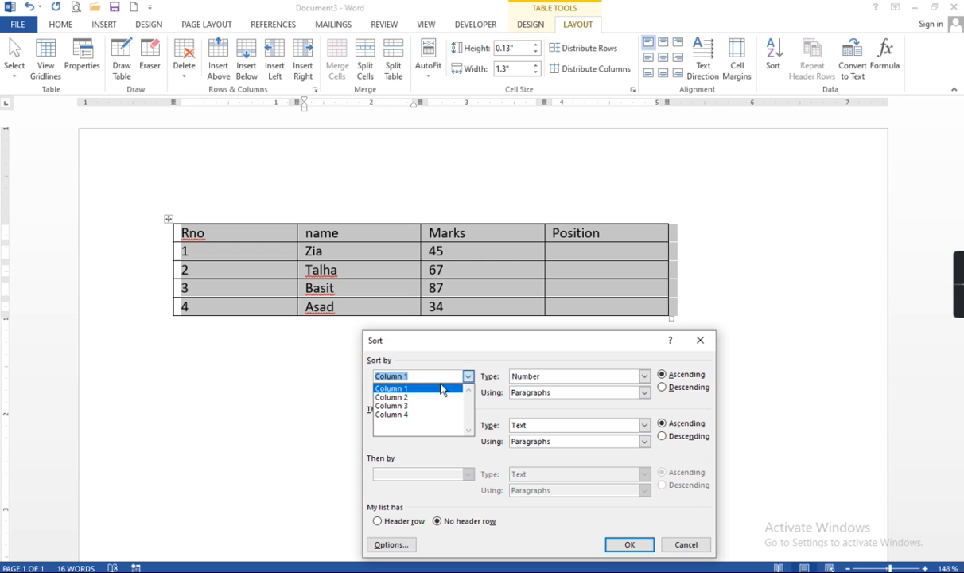
{"action": "left_click", "coordinate": [414, 397]}
{"action": "left_click", "coordinate": [624, 543]}
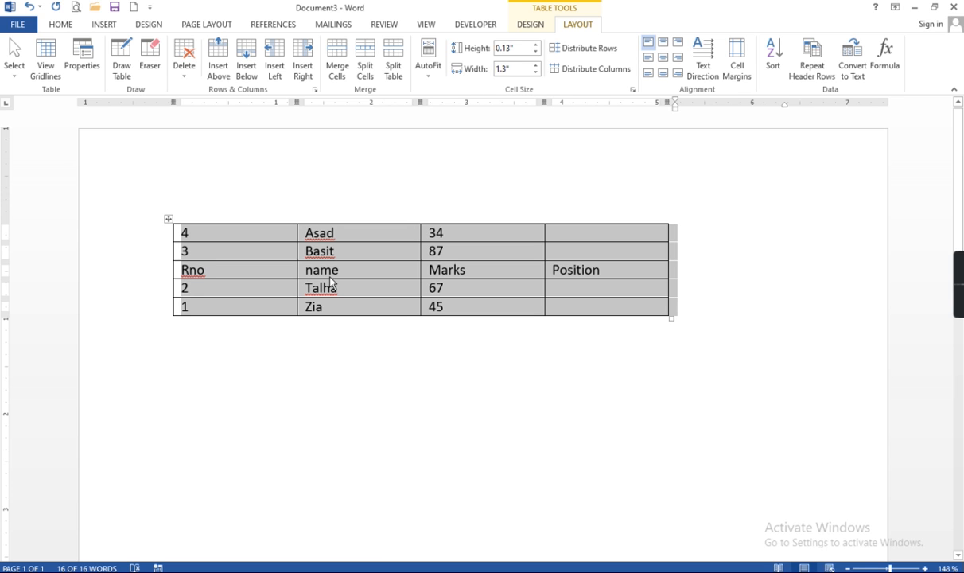
{"action": "key", "text": "ctrl+z"}
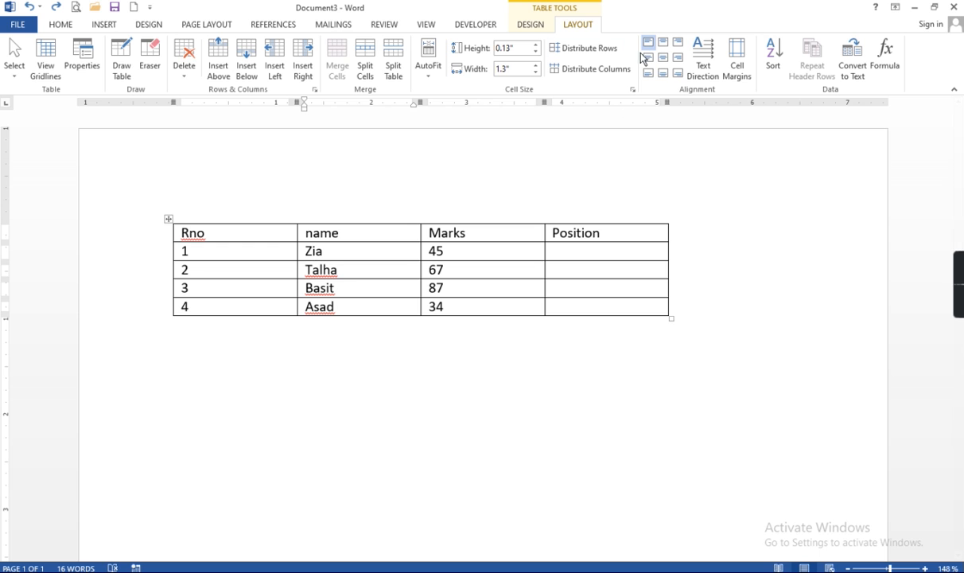
Sort the table by name as text in ascending order, treating the first row as a header row.
{"action": "left_click", "coordinate": [771, 64]}
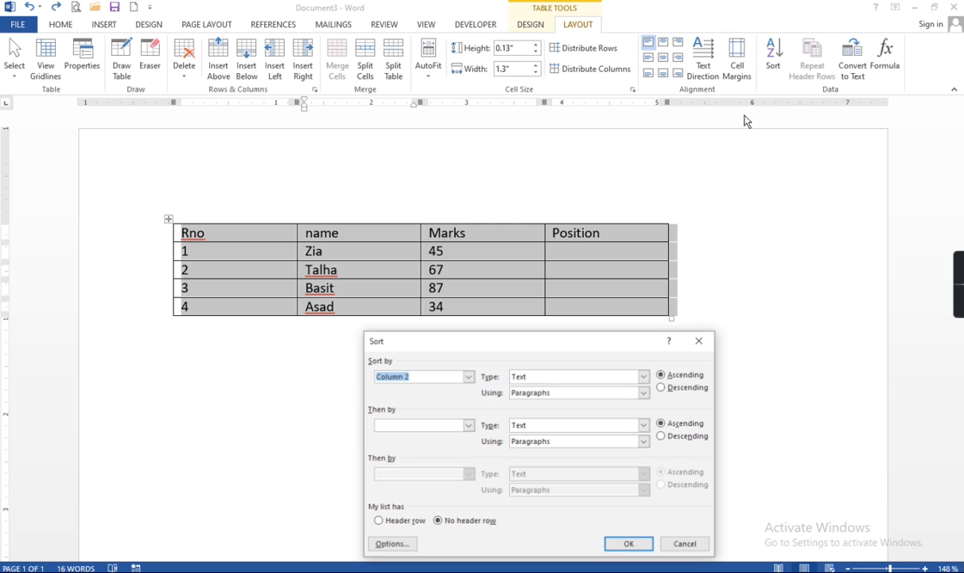
{"action": "left_click", "coordinate": [379, 521]}
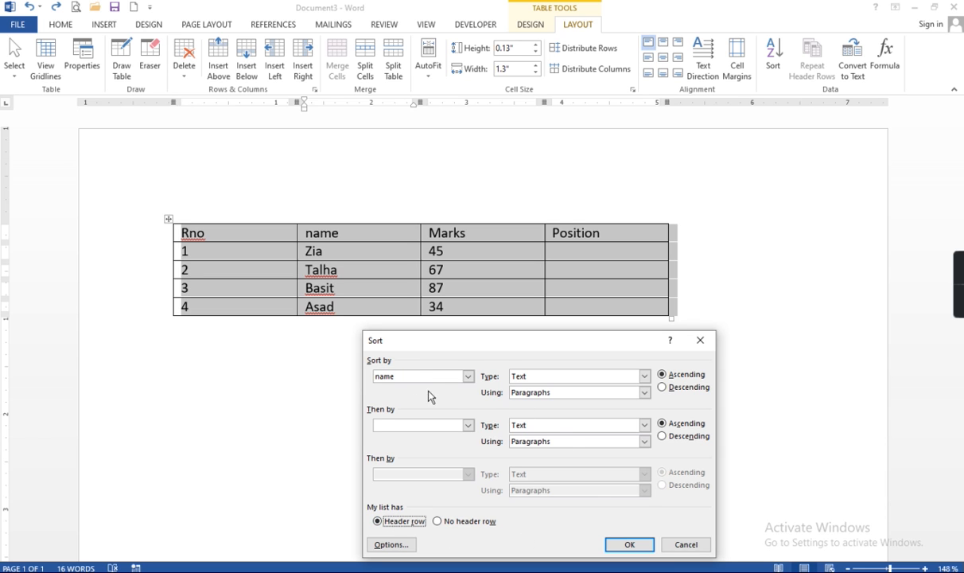
{"action": "left_click", "coordinate": [468, 376]}
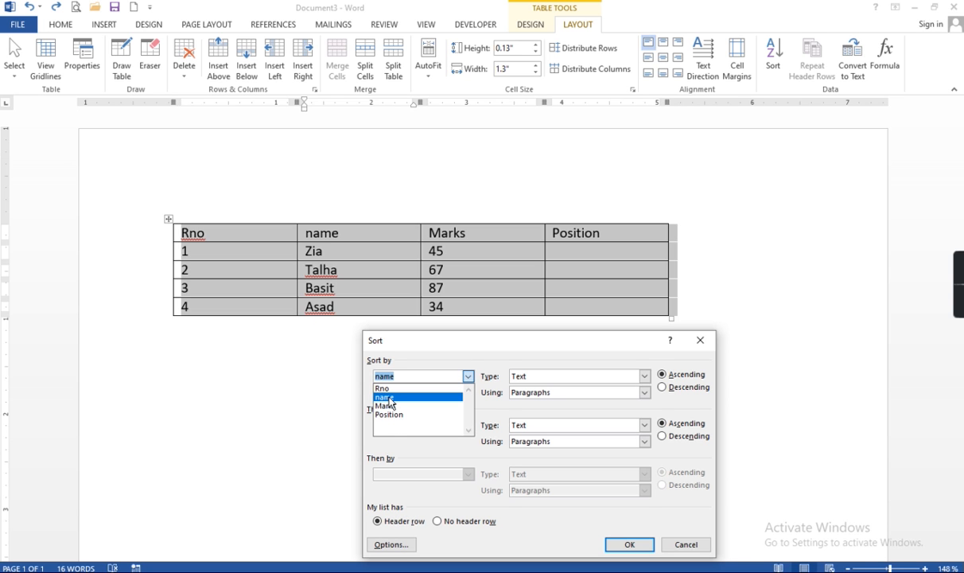
{"action": "left_click", "coordinate": [388, 397]}
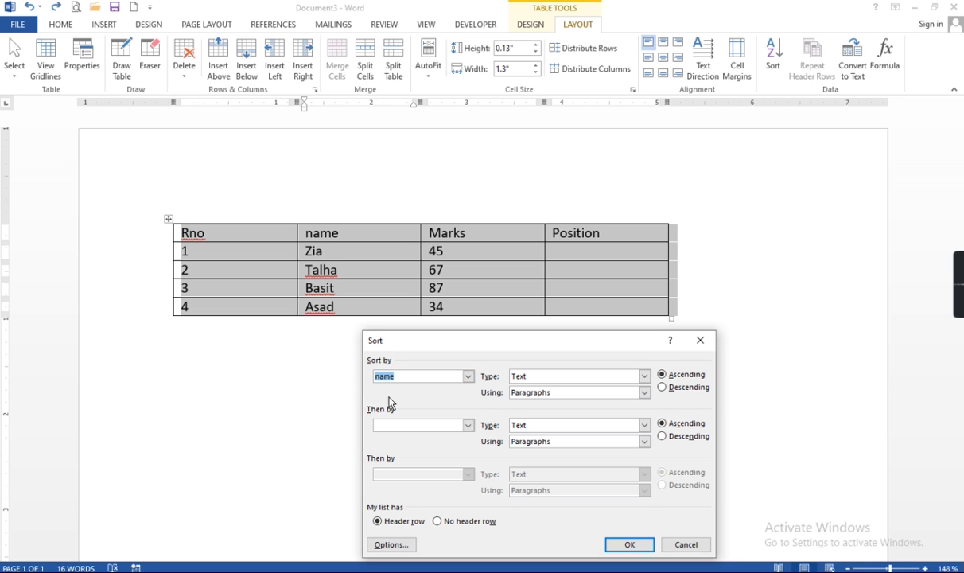
{"action": "left_click", "coordinate": [618, 547]}
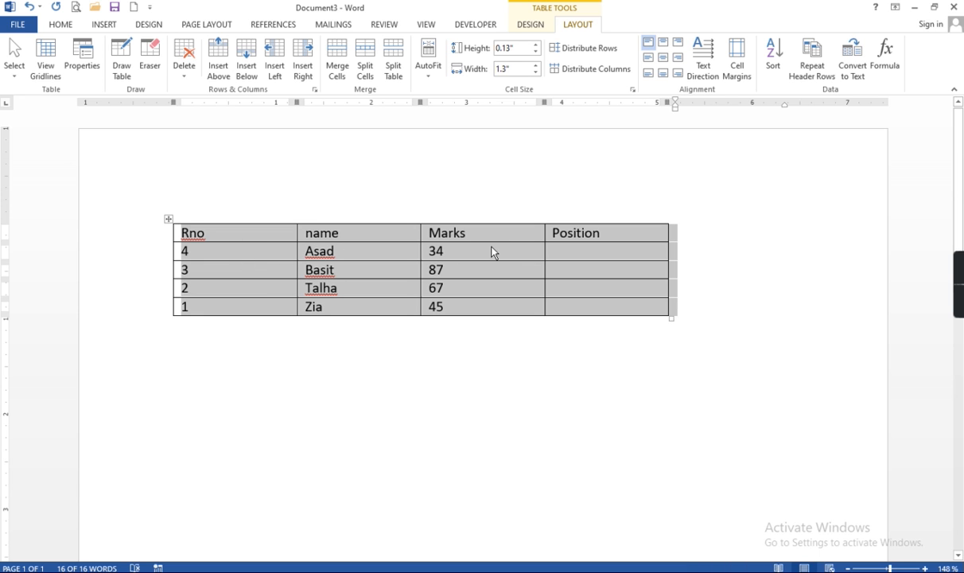
Sort the table by name in descending order with the header row option on.
{"action": "left_click", "coordinate": [773, 57]}
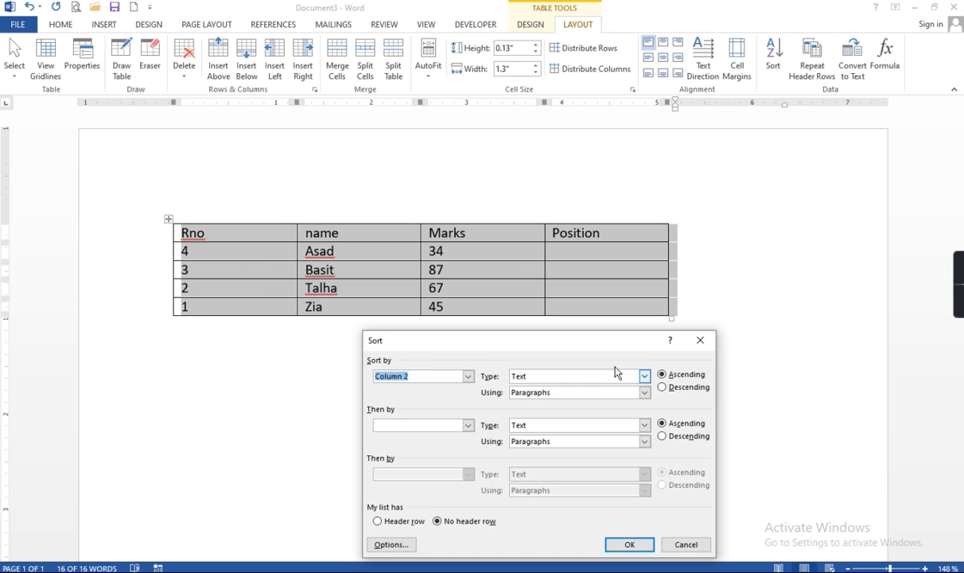
{"action": "left_click", "coordinate": [389, 521]}
{"action": "left_click", "coordinate": [468, 377]}
{"action": "left_click", "coordinate": [415, 396]}
{"action": "left_click", "coordinate": [670, 390]}
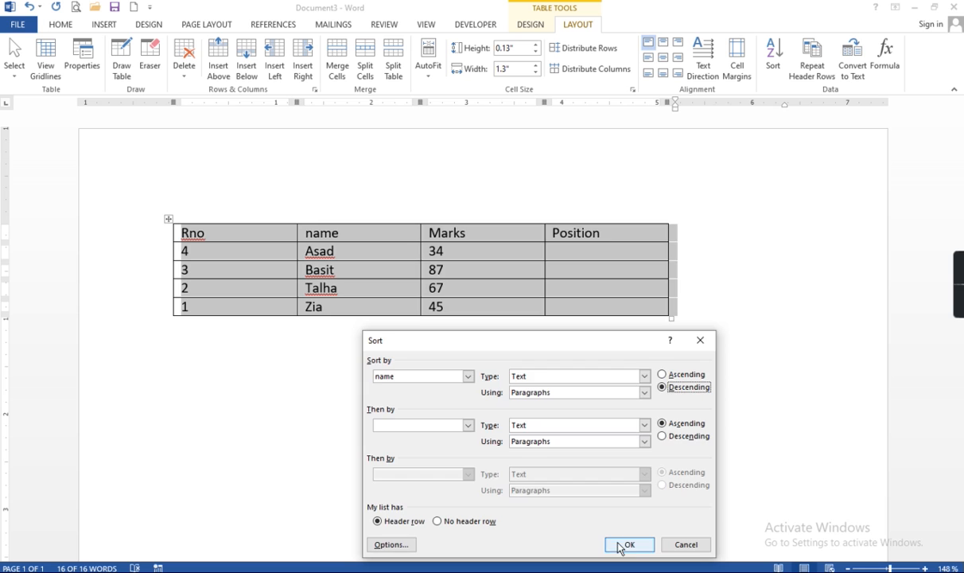
{"action": "left_click", "coordinate": [624, 544]}
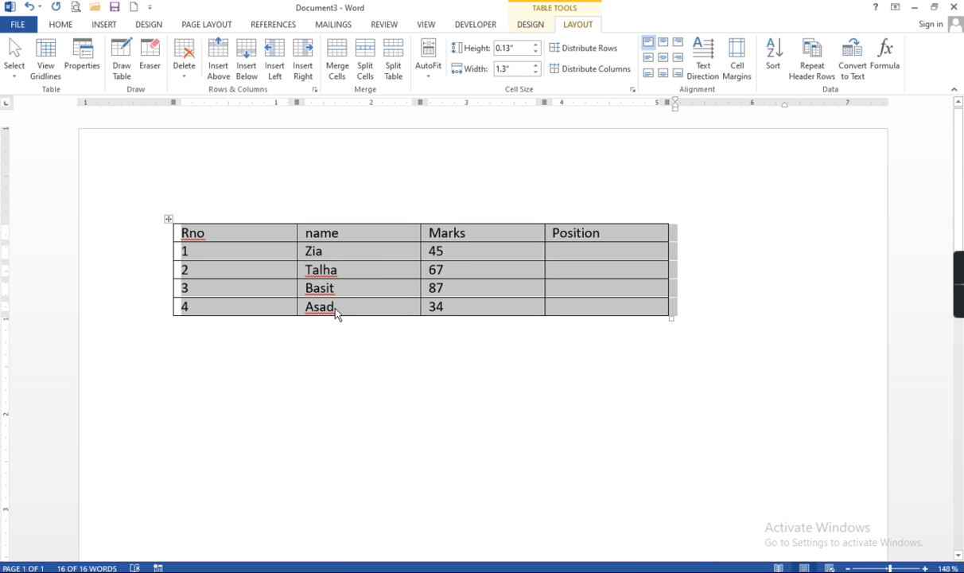
Sort the table by Marks as numbers in descending order, with the header row option on.
{"action": "left_click", "coordinate": [773, 58]}
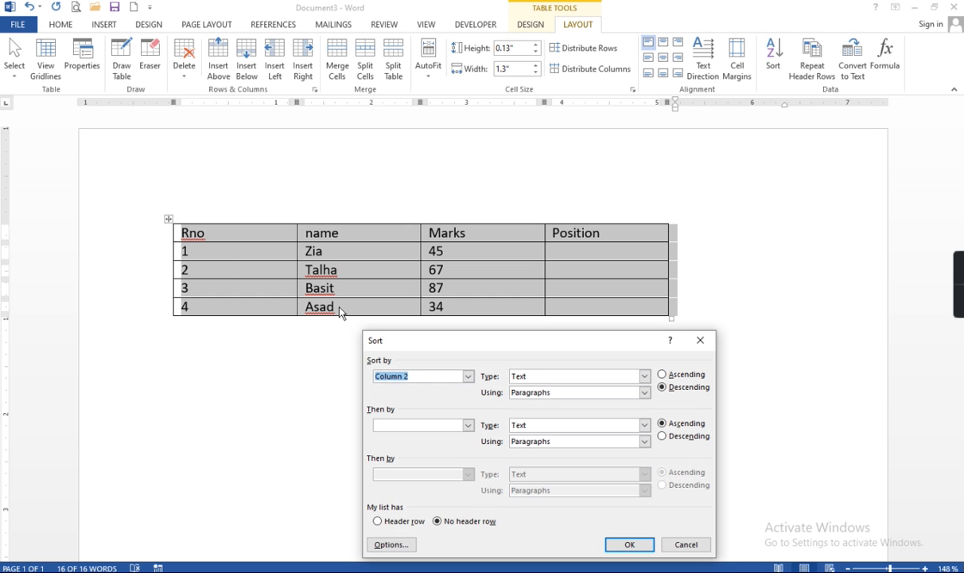
{"action": "left_click", "coordinate": [379, 521]}
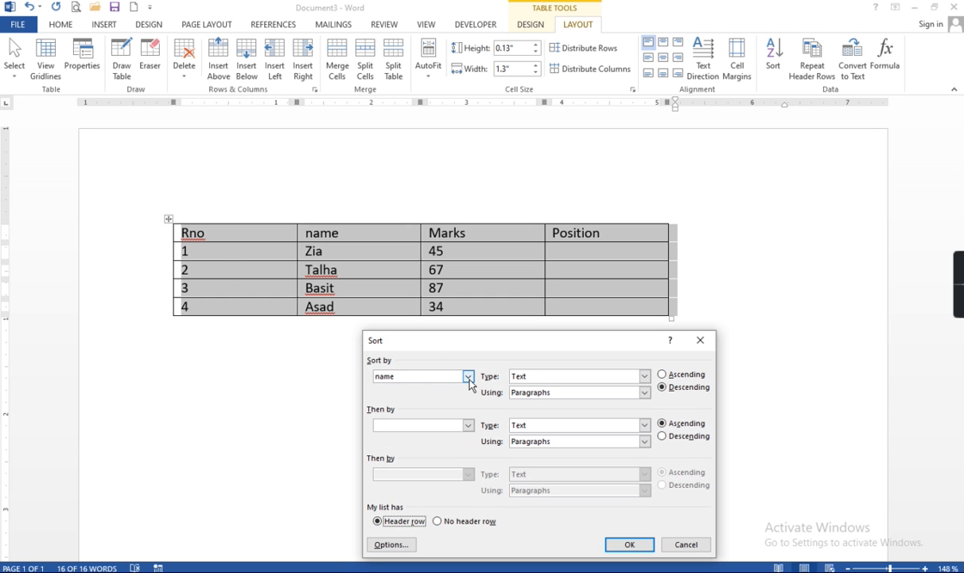
{"action": "left_click", "coordinate": [468, 377]}
{"action": "left_click", "coordinate": [454, 406]}
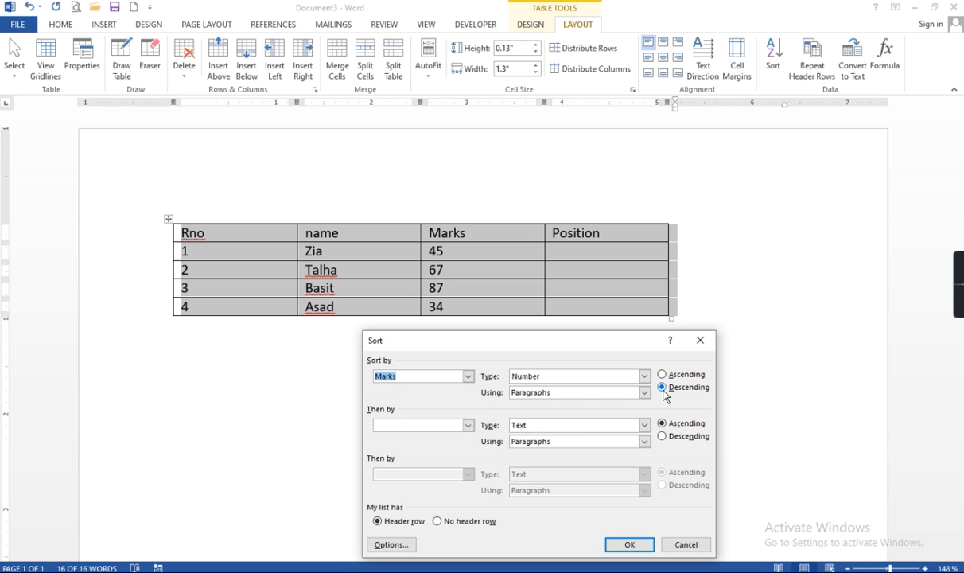
{"action": "left_click", "coordinate": [628, 544]}
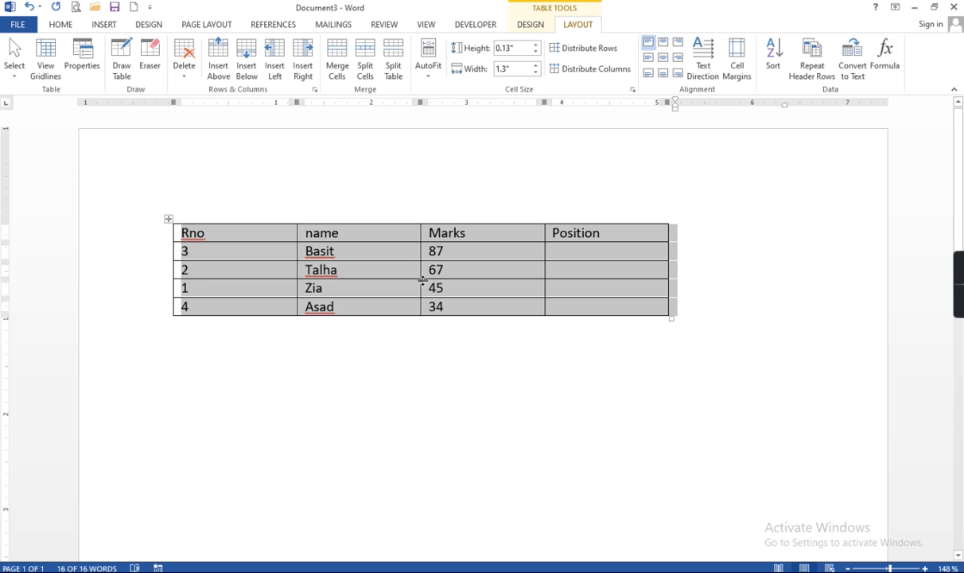
Enter 1st, 2nd and 3rd in the Position column for the students with 87, 67 and 45 marks.
{"action": "left_click", "coordinate": [575, 257]}
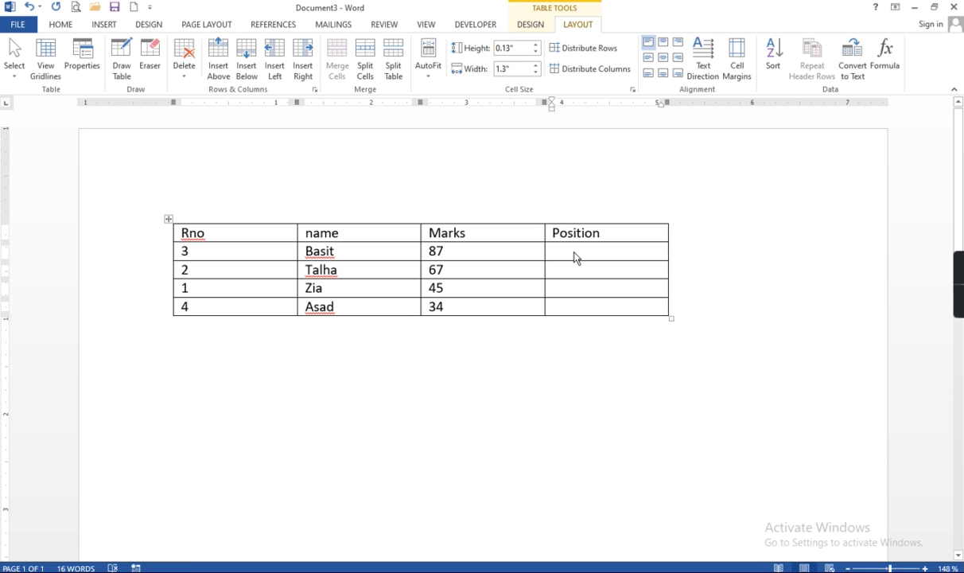
{"action": "type", "text": "1s"}
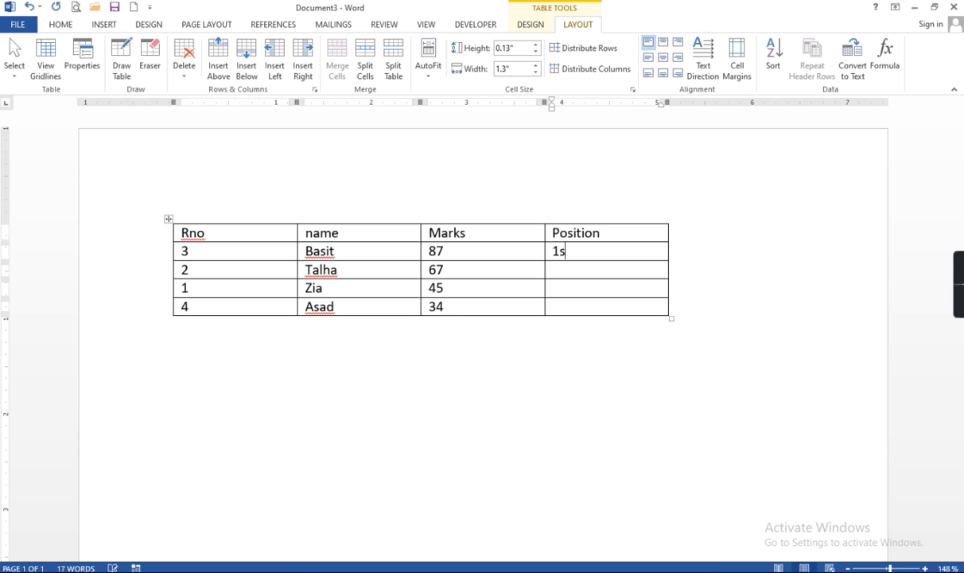
{"action": "type", "text": "t"}
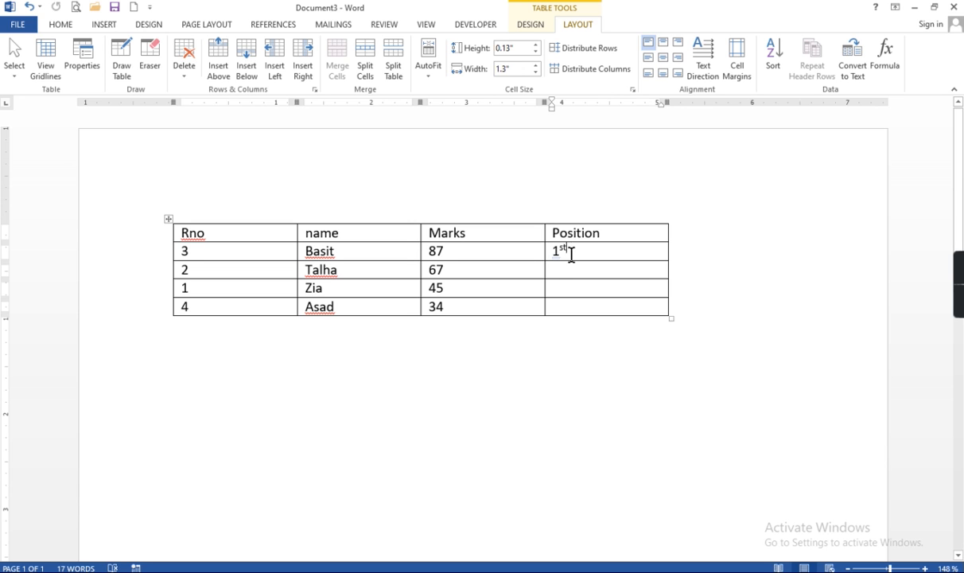
{"action": "left_click", "coordinate": [562, 267]}
{"action": "left_click", "coordinate": [583, 271]}
{"action": "type", "text": "2nd"}
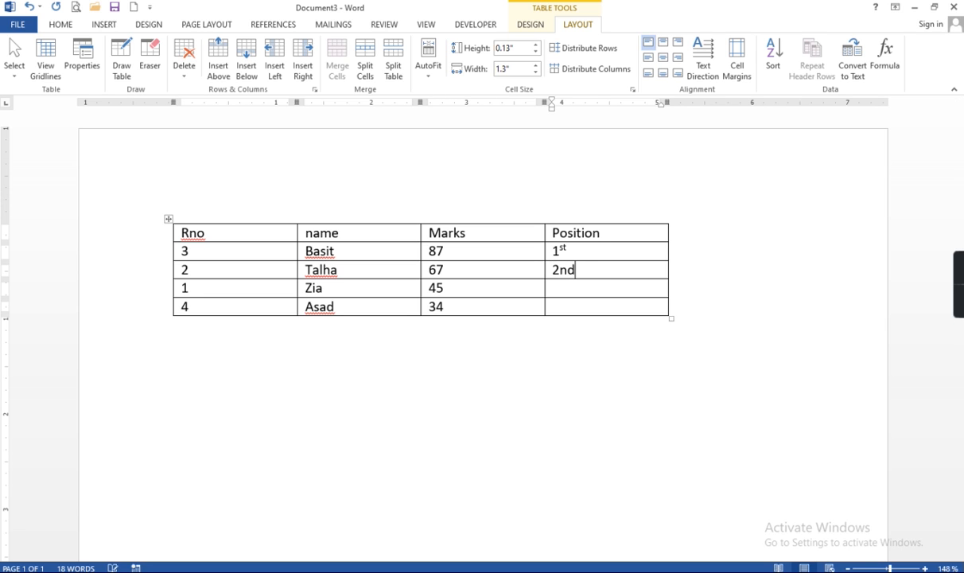
{"action": "key", "text": "Down"}
{"action": "key", "text": "Down"}
{"action": "type", "text": "3"}
{"action": "key", "text": "Down"}
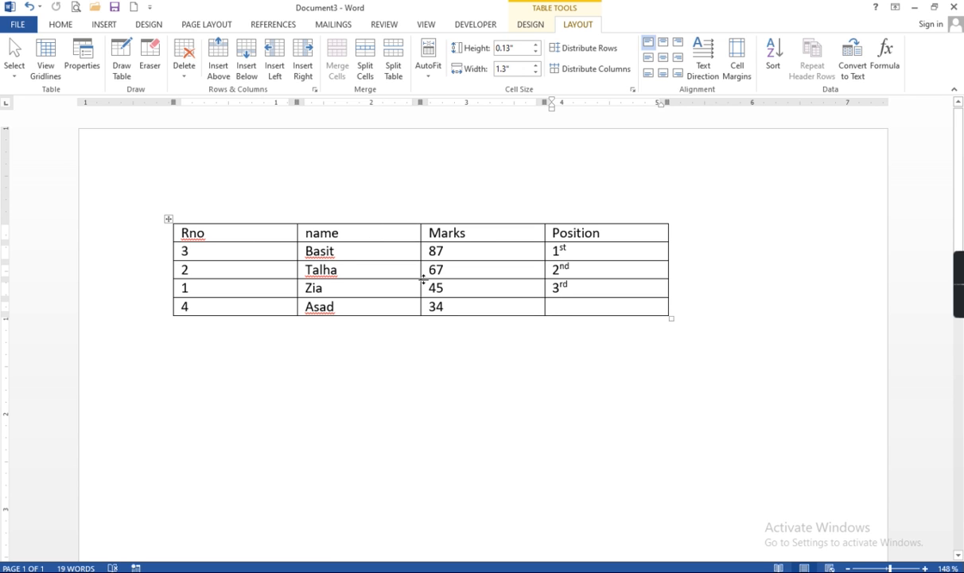
Insert a row below the row of roll number 4 and repeat the insertion to add many empty rows.
{"action": "left_click", "coordinate": [215, 308]}
{"action": "left_click", "coordinate": [246, 71]}
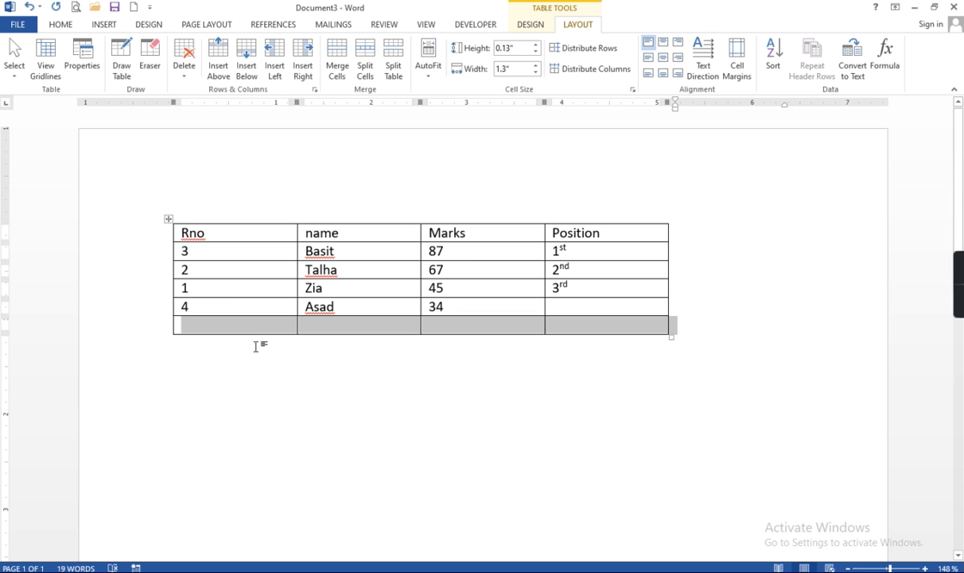
{"action": "key", "text": "F4"}
{"action": "key", "text": "F4"}
{"action": "key", "text": "F4"}
{"action": "key", "text": "F4"}
{"action": "key", "text": "F4"}
{"action": "key", "text": "F4"}
{"action": "key", "text": "F4"}
{"action": "key", "text": "F4"}
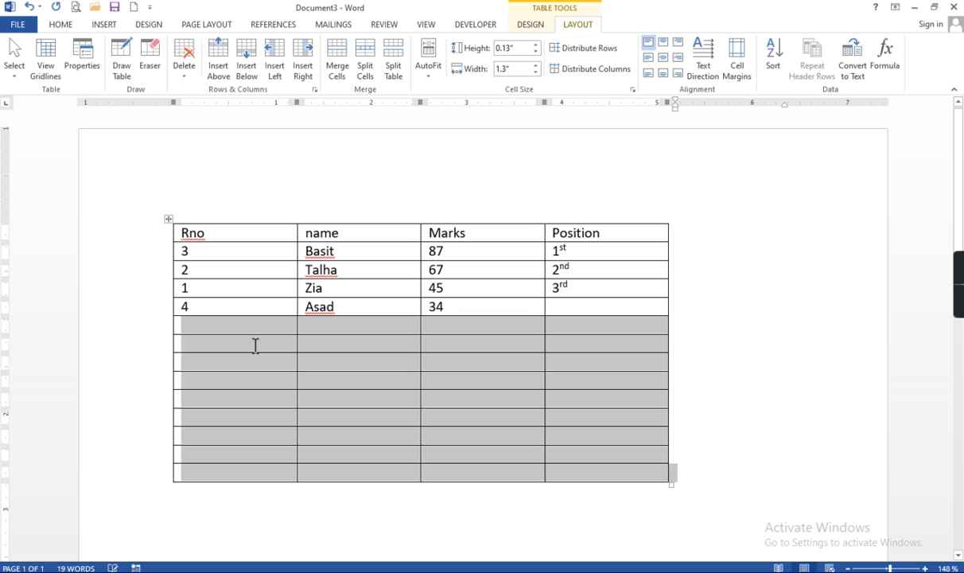
{"action": "key", "text": "F4"}
{"action": "key", "text": "F4"}
{"action": "key", "text": "F4"}
{"action": "key", "text": "F4"}
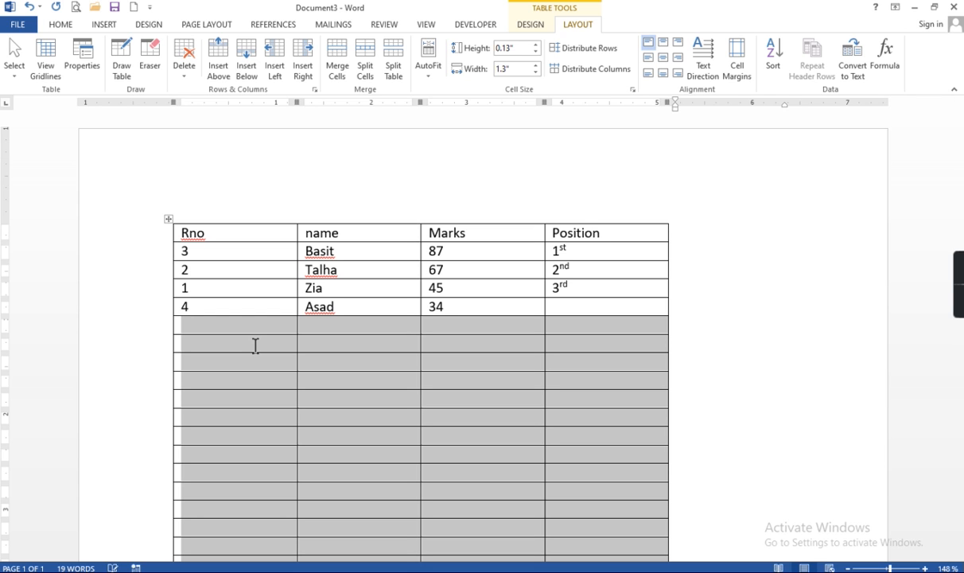
Repeat the row insertion until the table continues onto the second page, and check how it breaks across the pages.
{"action": "left_click", "coordinate": [273, 338]}
{"action": "scroll", "coordinate": [273, 338], "scroll_direction": "down", "scroll_amount": 5}
{"action": "scroll", "coordinate": [273, 338], "scroll_direction": "down", "scroll_amount": 3}
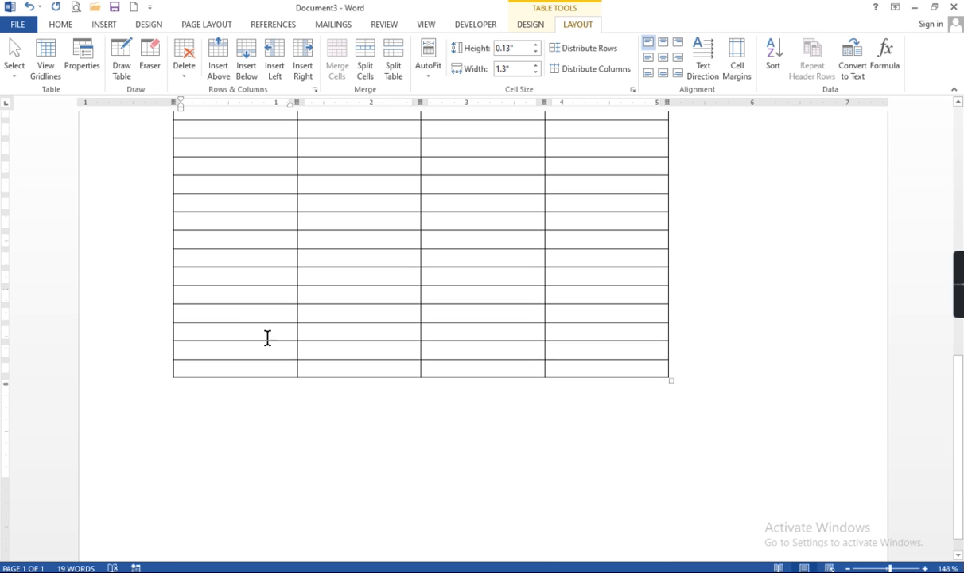
{"action": "key", "text": "F4"}
{"action": "key", "text": "F4"}
{"action": "key", "text": "F4"}
{"action": "key", "text": "F4"}
{"action": "key", "text": "F4"}
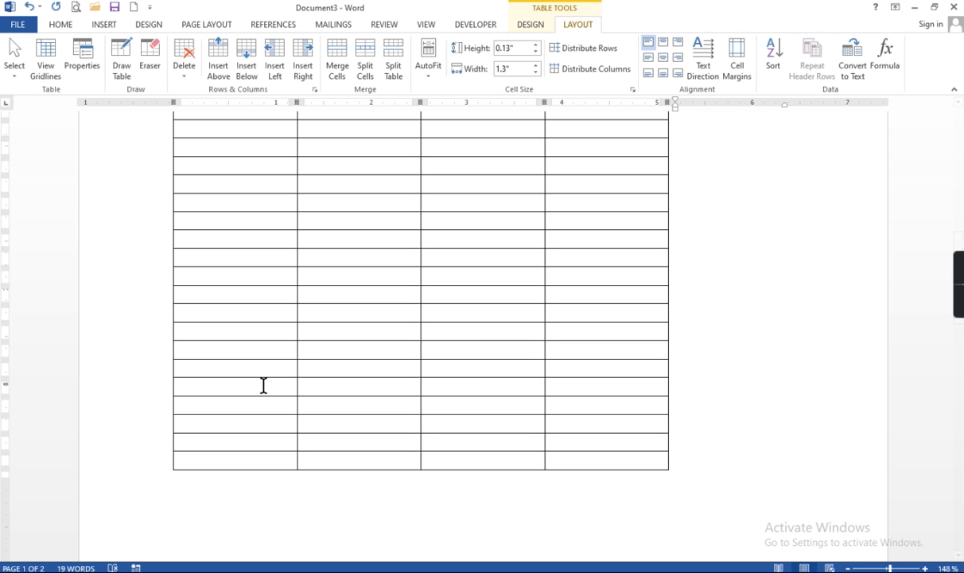
{"action": "scroll", "coordinate": [264, 387], "scroll_direction": "down", "scroll_amount": 7}
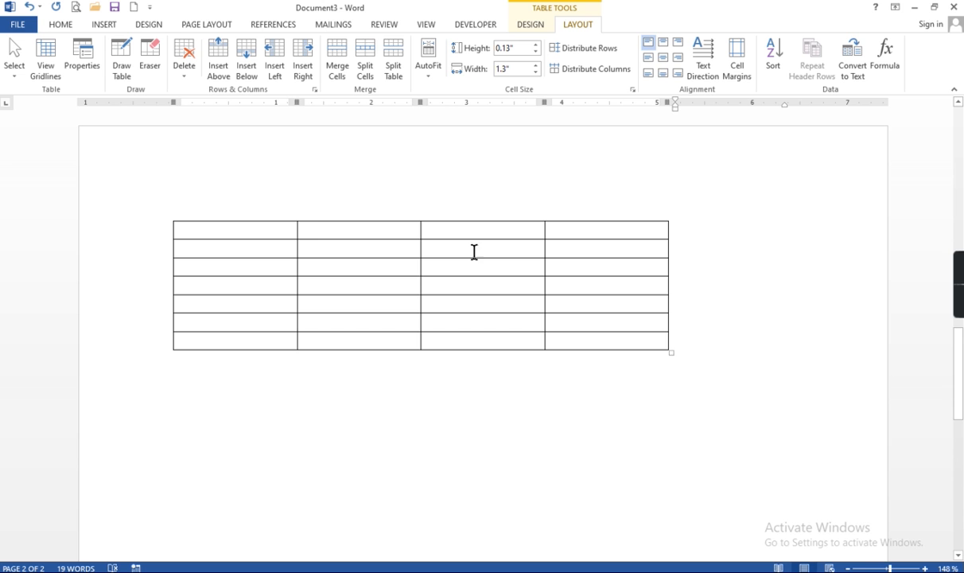
{"action": "scroll", "coordinate": [442, 242], "scroll_direction": "up", "scroll_amount": 2}
{"action": "scroll", "coordinate": [442, 242], "scroll_direction": "up", "scroll_amount": 10}
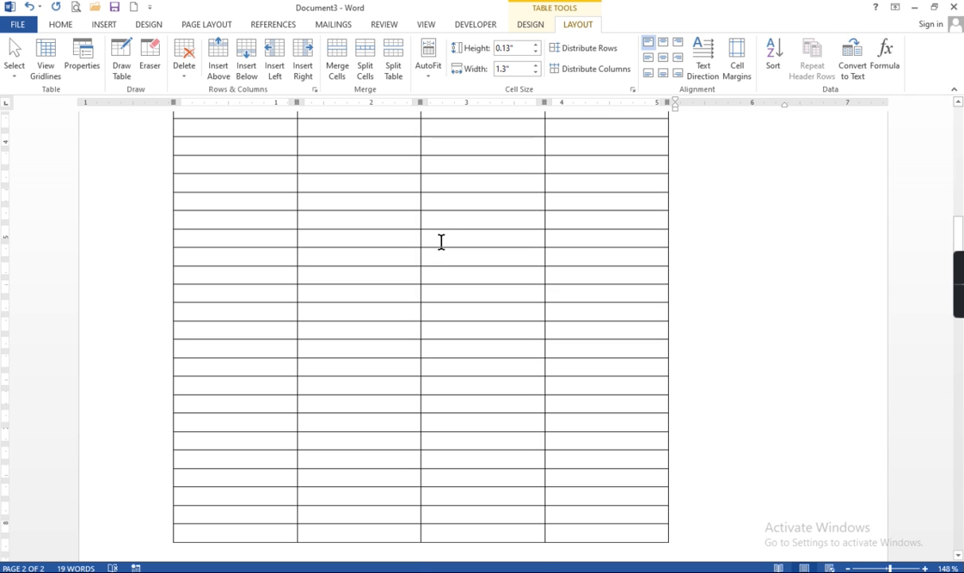
{"action": "scroll", "coordinate": [440, 239], "scroll_direction": "up", "scroll_amount": 2}
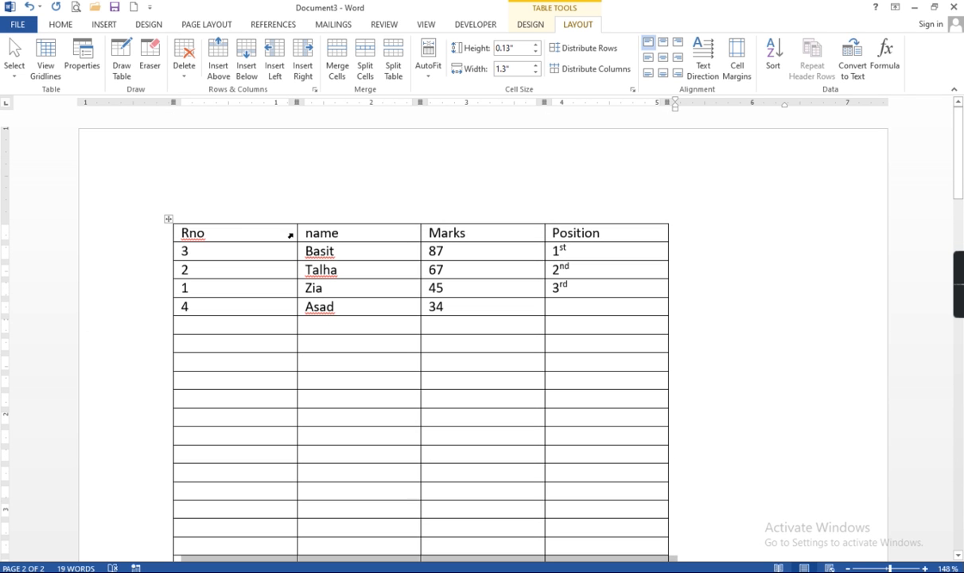
Set the table's first row, starting with Rno, as a repeating header row and check it on the second page.
{"action": "left_click", "coordinate": [224, 233]}
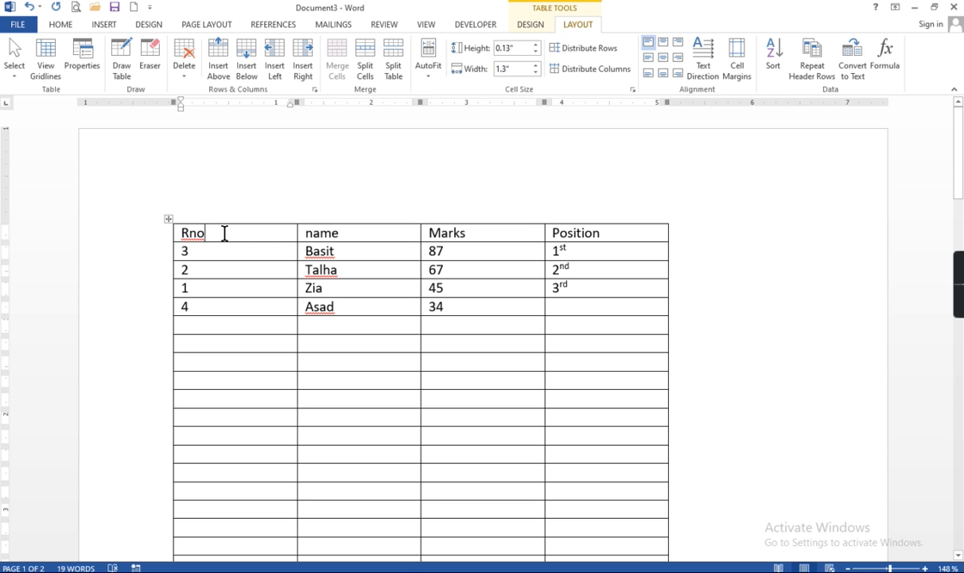
{"action": "left_click", "coordinate": [806, 76]}
{"action": "scroll", "coordinate": [239, 430], "scroll_direction": "down", "scroll_amount": 3}
{"action": "scroll", "coordinate": [245, 427], "scroll_direction": "down", "scroll_amount": 5}
{"action": "scroll", "coordinate": [246, 423], "scroll_direction": "down", "scroll_amount": 5}
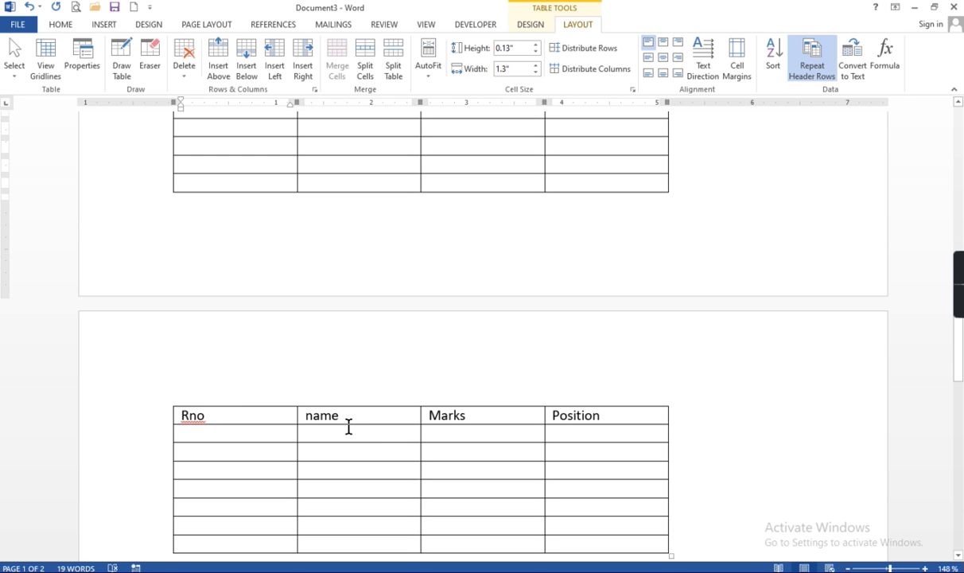
{"action": "scroll", "coordinate": [347, 427], "scroll_direction": "up", "scroll_amount": 10}
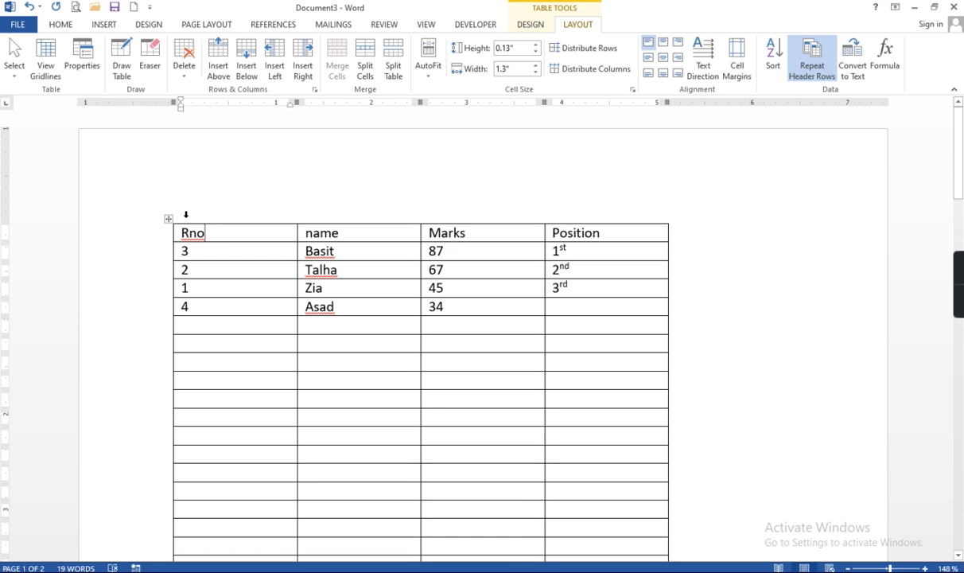
Convert the table to text separated by tabs, and undo the conversion.
{"action": "left_click", "coordinate": [851, 62]}
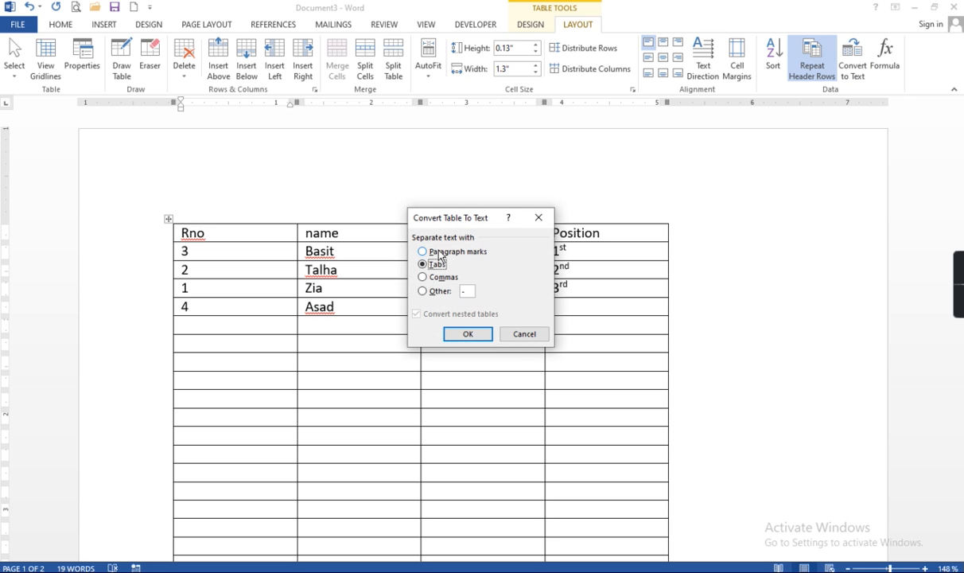
{"action": "left_click", "coordinate": [467, 335]}
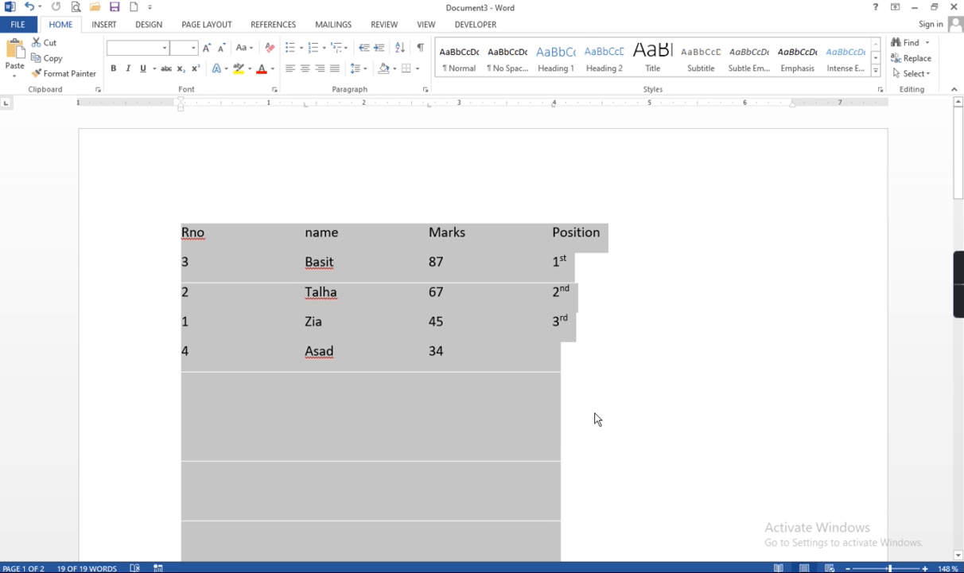
{"action": "key", "text": "ctrl+z"}
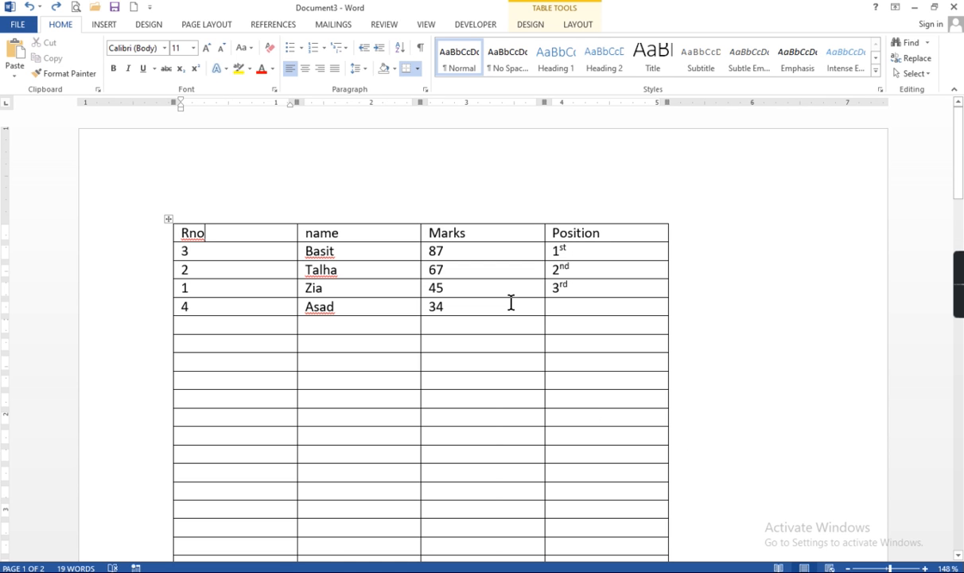
Insert the formula =SUM(ABOVE) in the empty Marks cell below the row of roll number 4.
{"action": "left_click", "coordinate": [437, 328]}
{"action": "left_click", "coordinate": [574, 25]}
{"action": "left_click", "coordinate": [883, 67]}
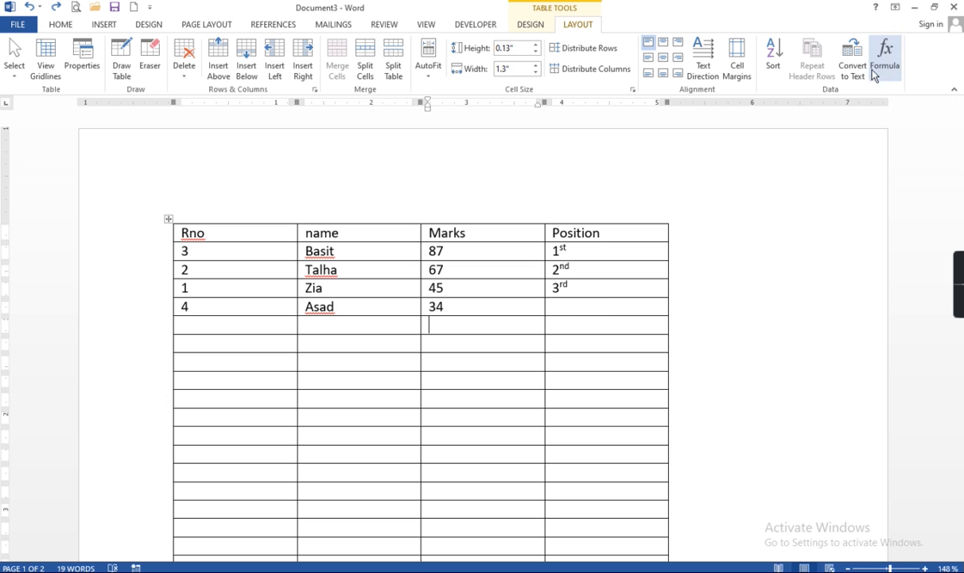
{"action": "left_click_drag", "start_coordinate": [478, 231], "coordinate": [708, 205]}
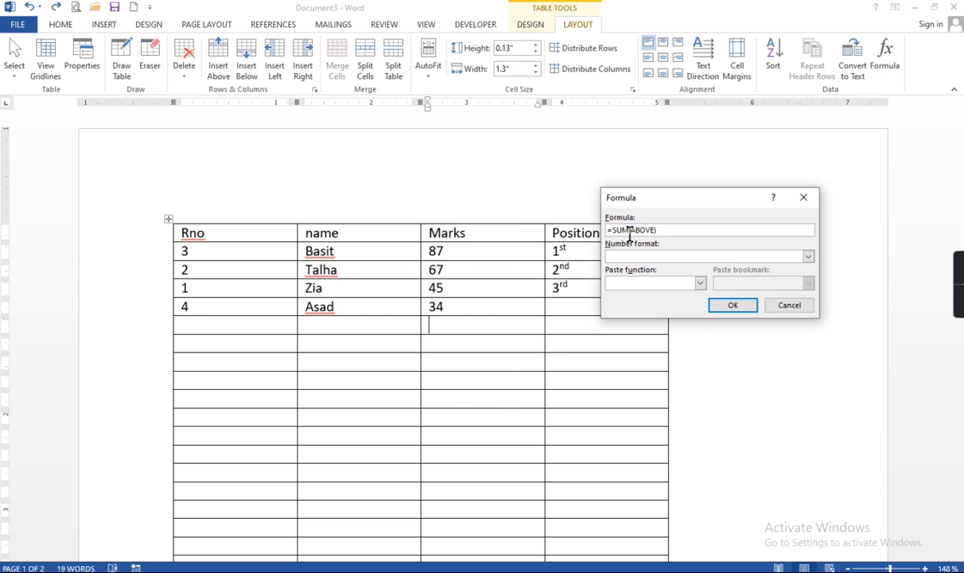
{"action": "left_click", "coordinate": [733, 306]}
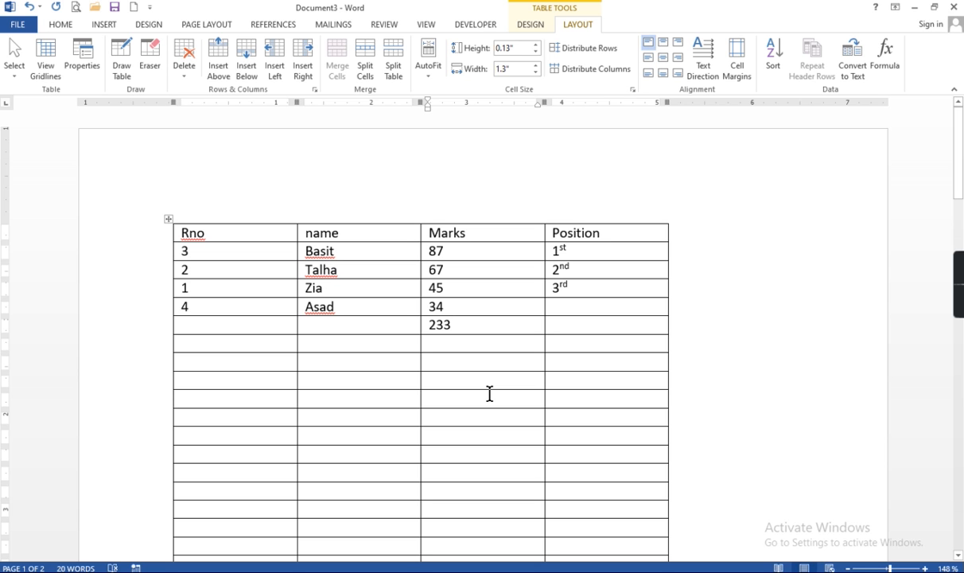
{"action": "mouse_move", "coordinate": [953, 296]}
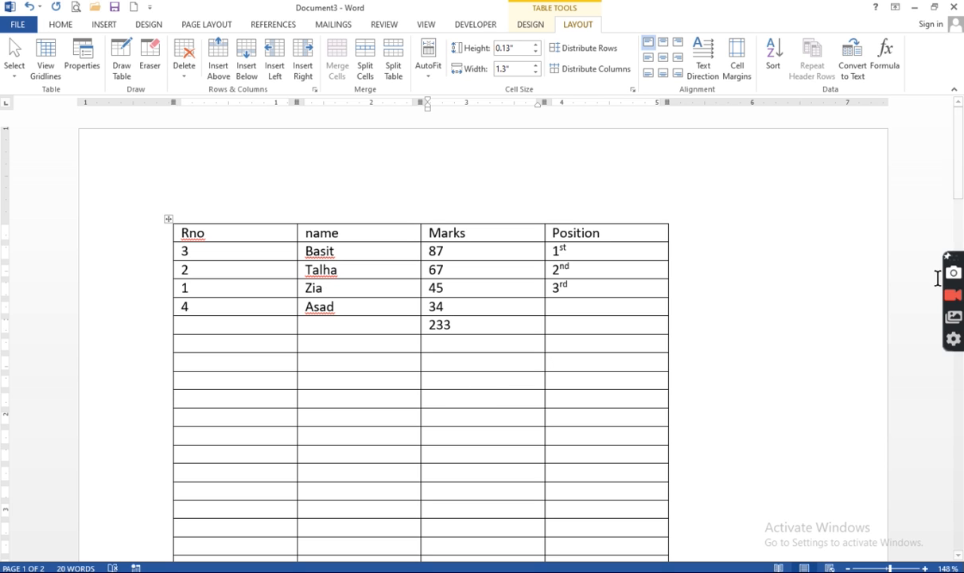